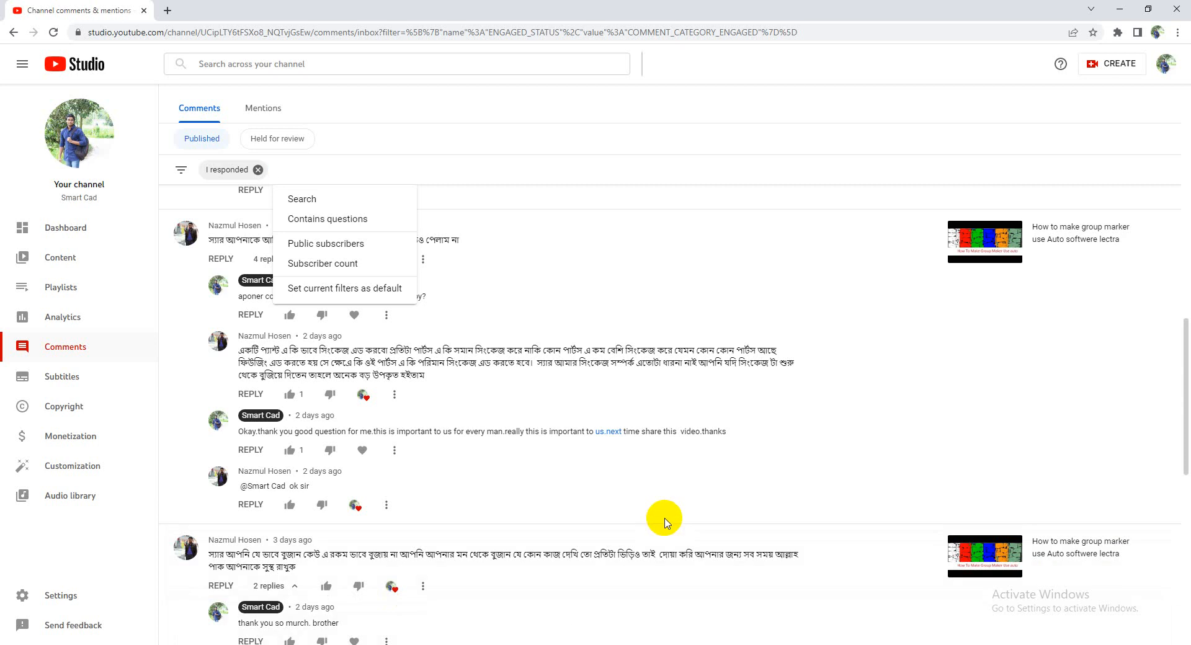
pyautogui.scroll(-1, 558, 487)
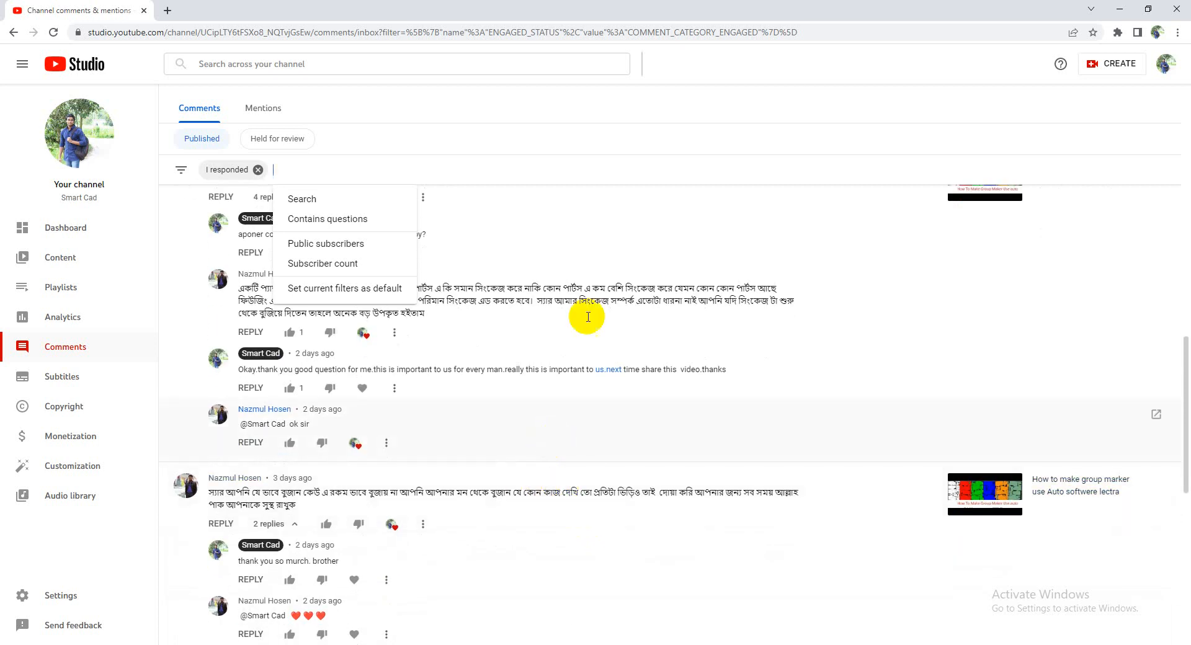
pyautogui.click(752, 193)
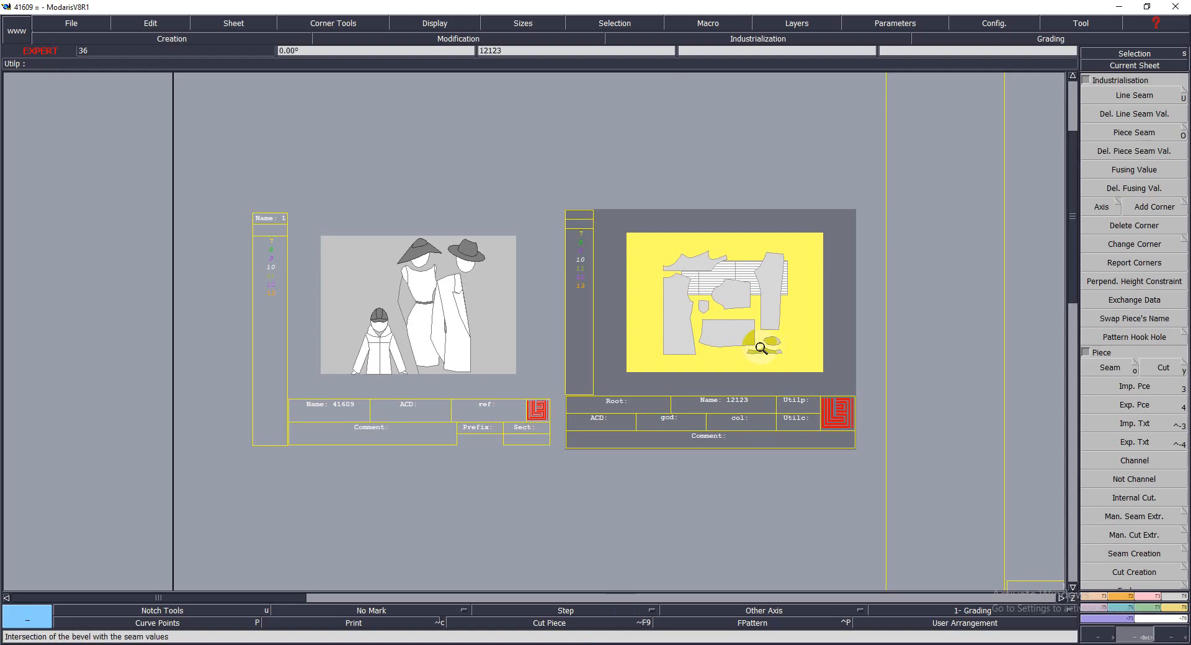
# Arrange all the pattern sheets on the desk and zoom in on the trouser base sheet to examine its outlines
pyautogui.press('j')
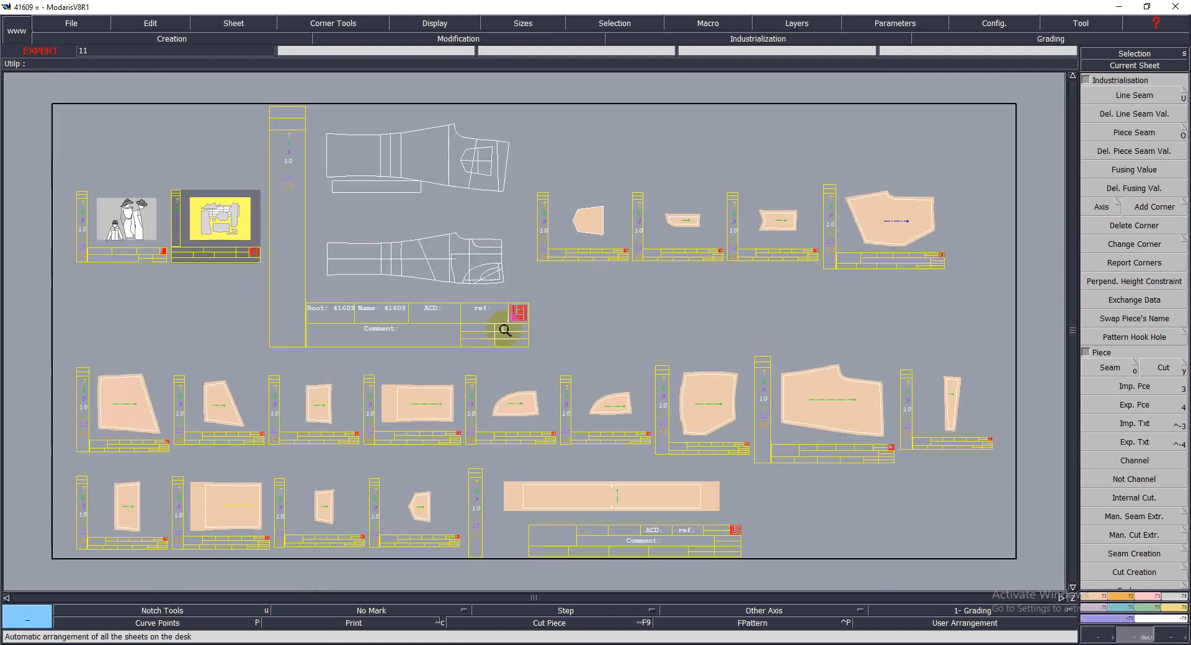
pyautogui.press('Return')
pyautogui.moveTo(290, 106); pyautogui.dragTo(890, 529)
pyautogui.press('Home')
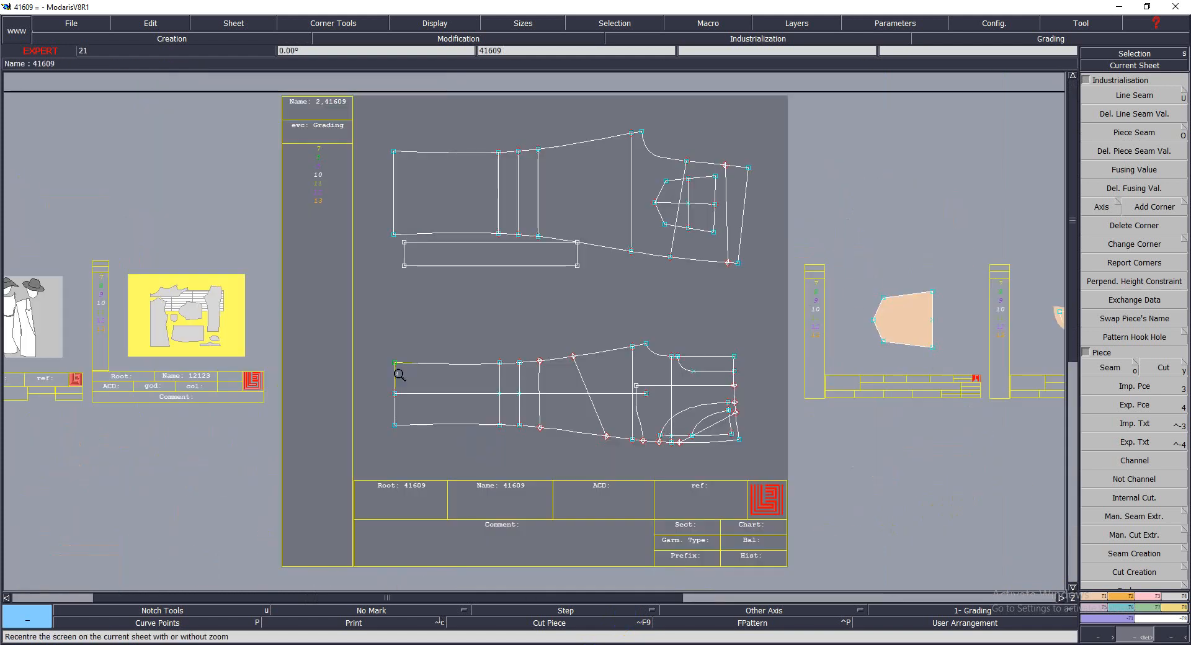
pyautogui.moveTo(584, 331); pyautogui.dragTo(741, 465)
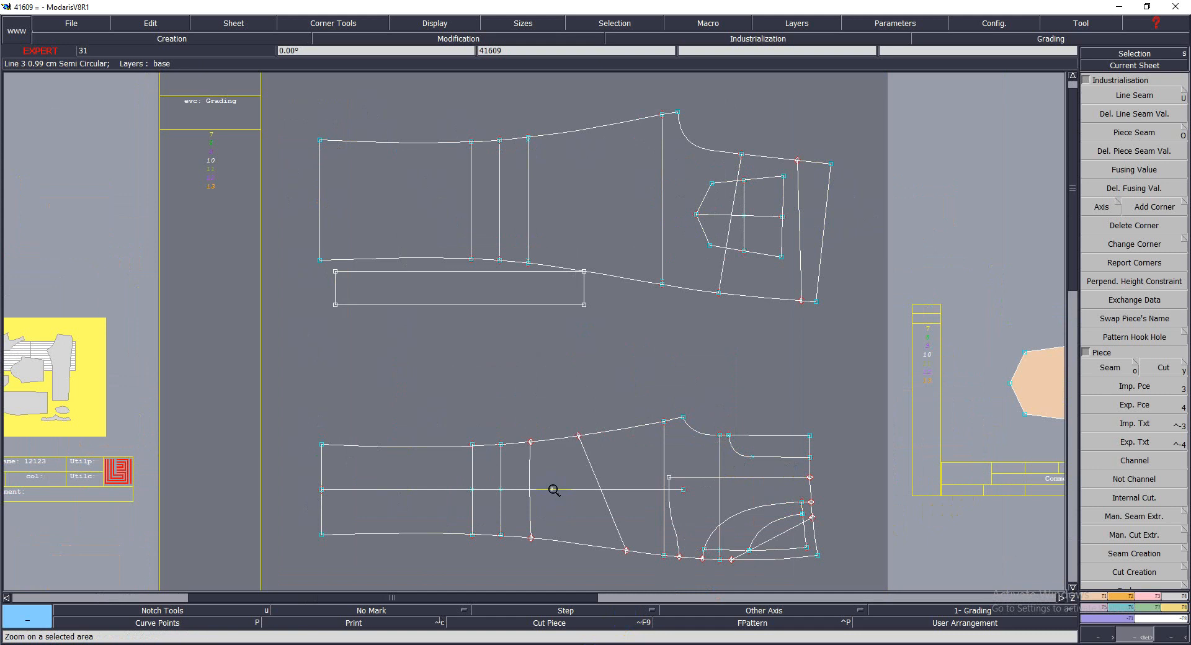
pyautogui.click(53, 395)
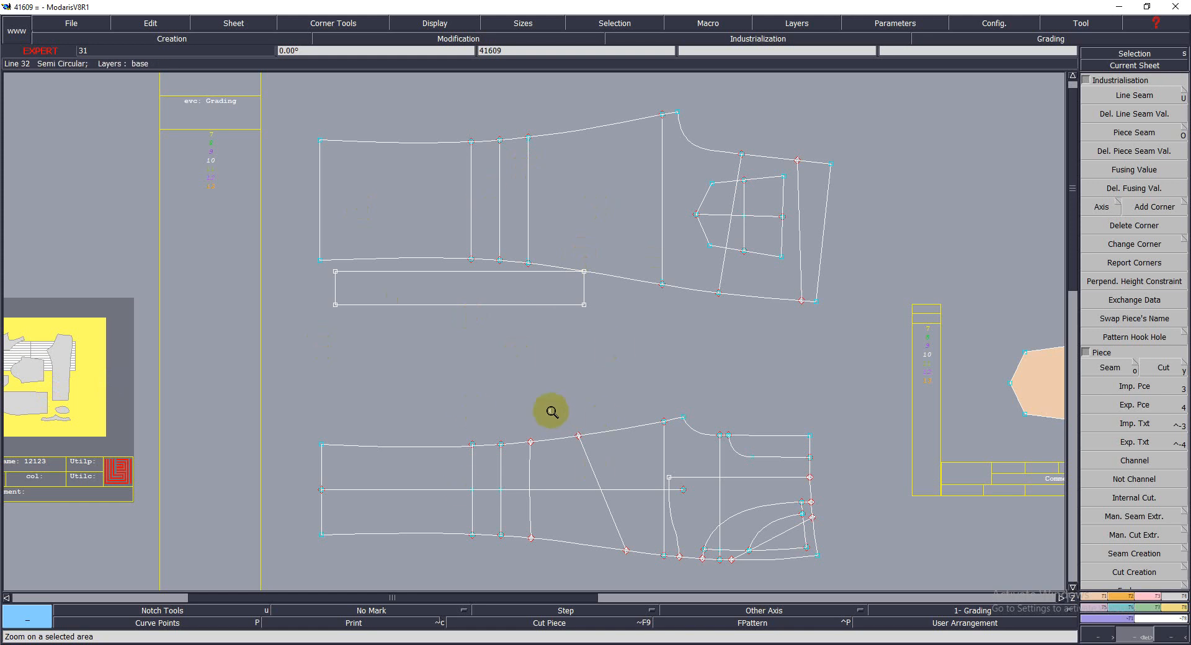
# Rearrange the sheets, create a new blank sheet and recentre the view on it
pyautogui.press('j')
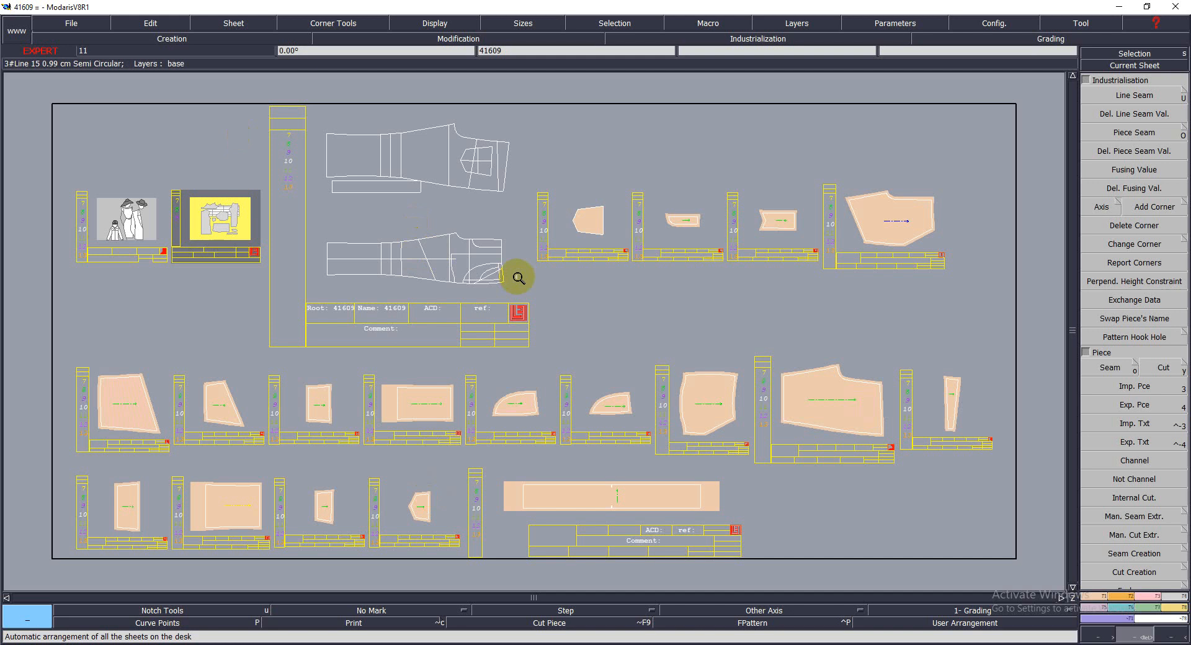
pyautogui.hotkey('shift', 'n')
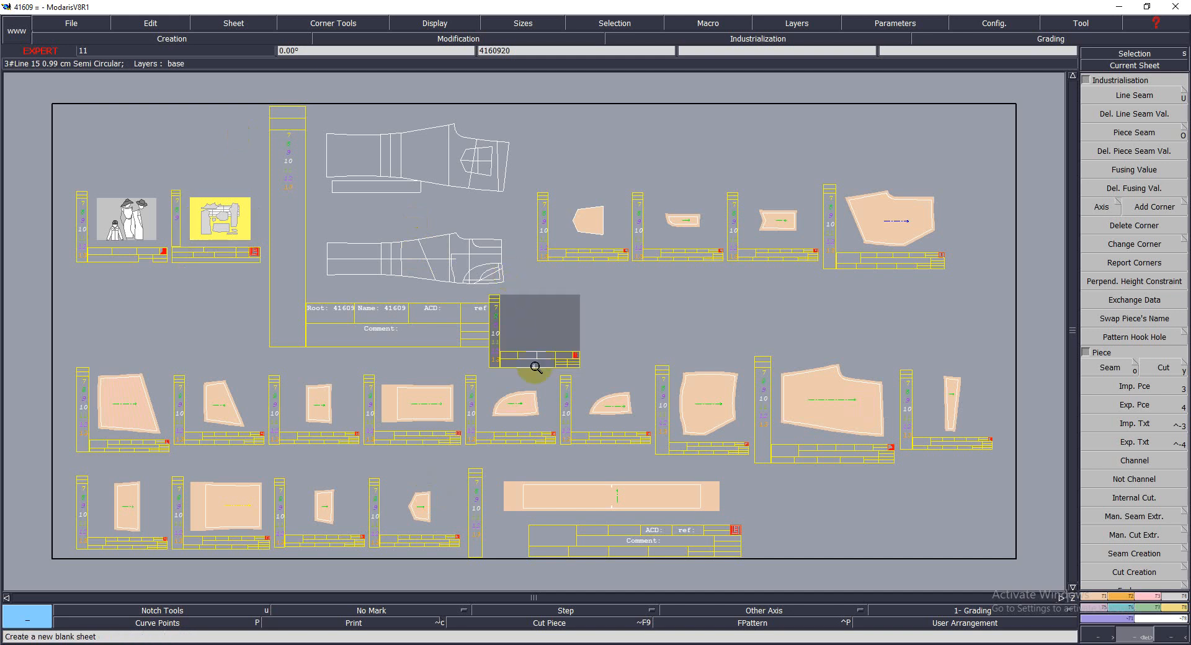
pyautogui.press('Home')
# Construct a rectangle on the blank sheet with width 100 cm and height 100 cm
pyautogui.press('r')
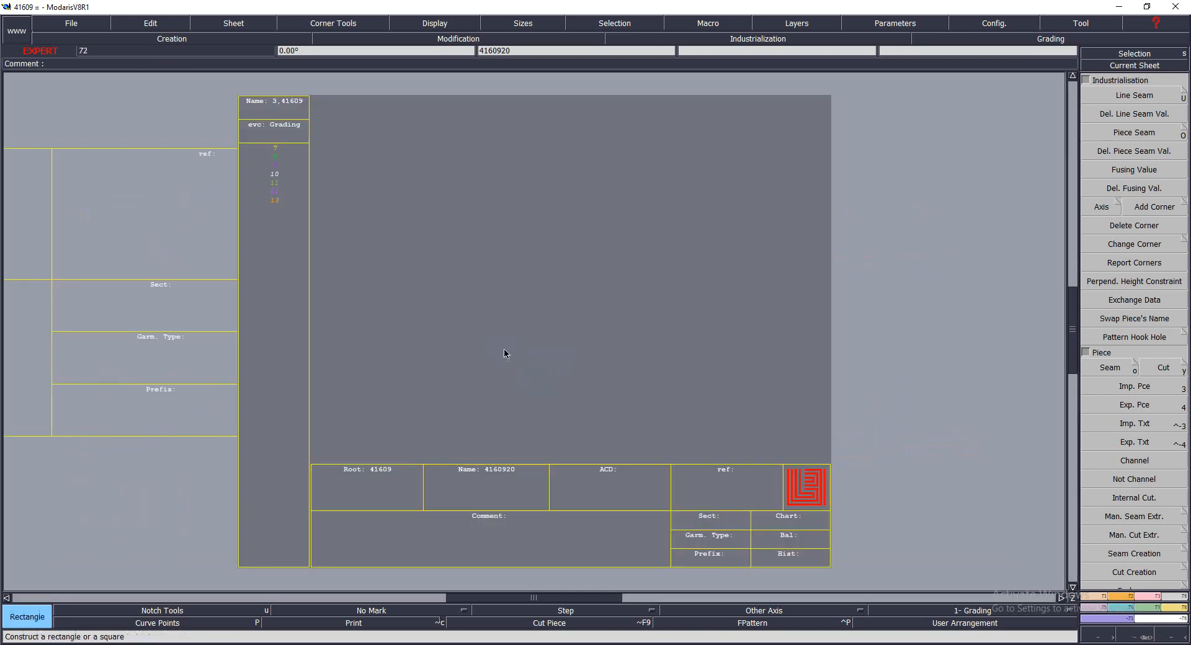
pyautogui.click(410, 252)
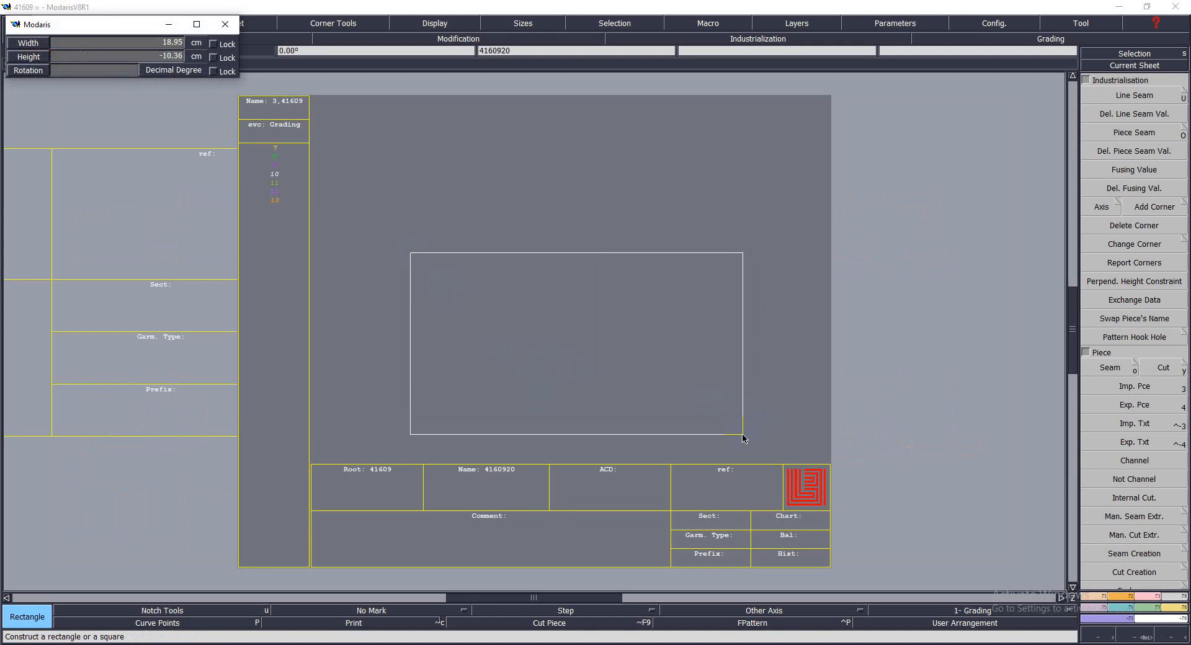
pyautogui.press('Tab')
pyautogui.write('100')
pyautogui.press('Return')
pyautogui.press('Tab')
pyautogui.write('0')
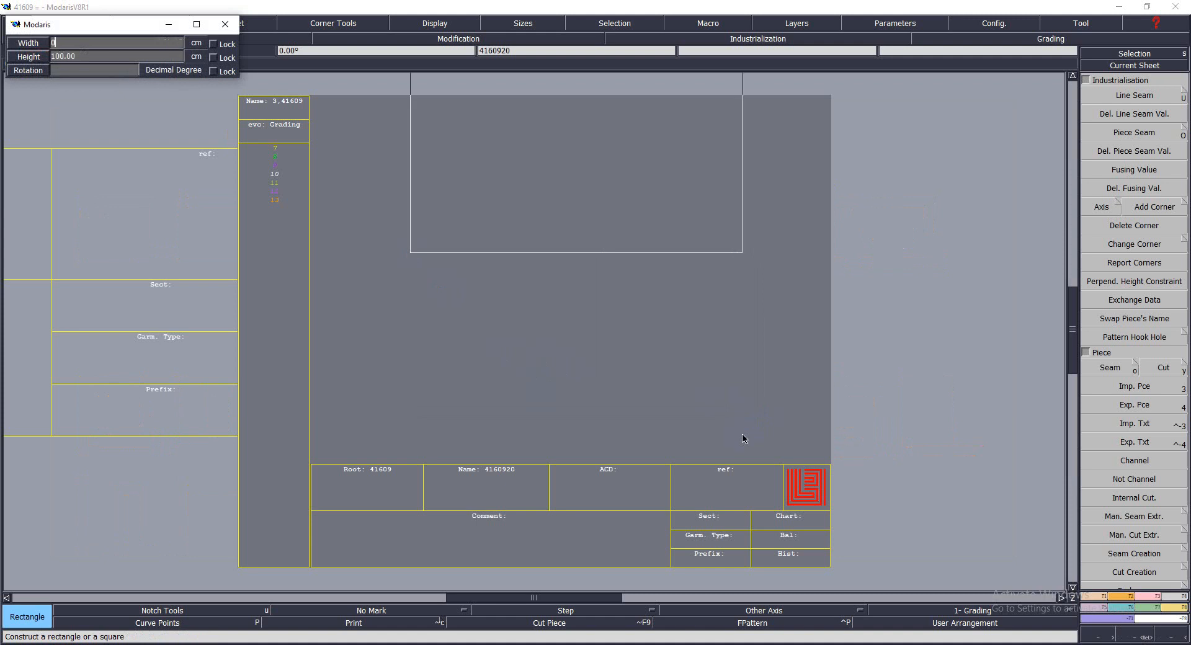
pyautogui.press('BackSpace')
pyautogui.write('100')
pyautogui.press('Return')
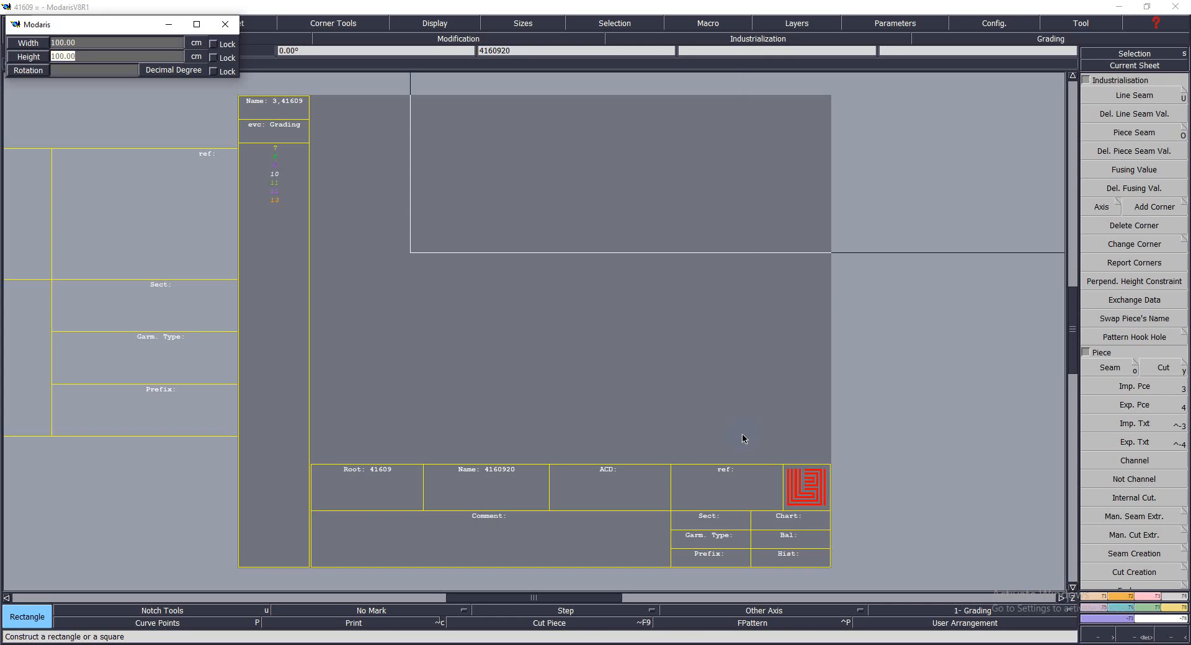
pyautogui.click(650, 451)
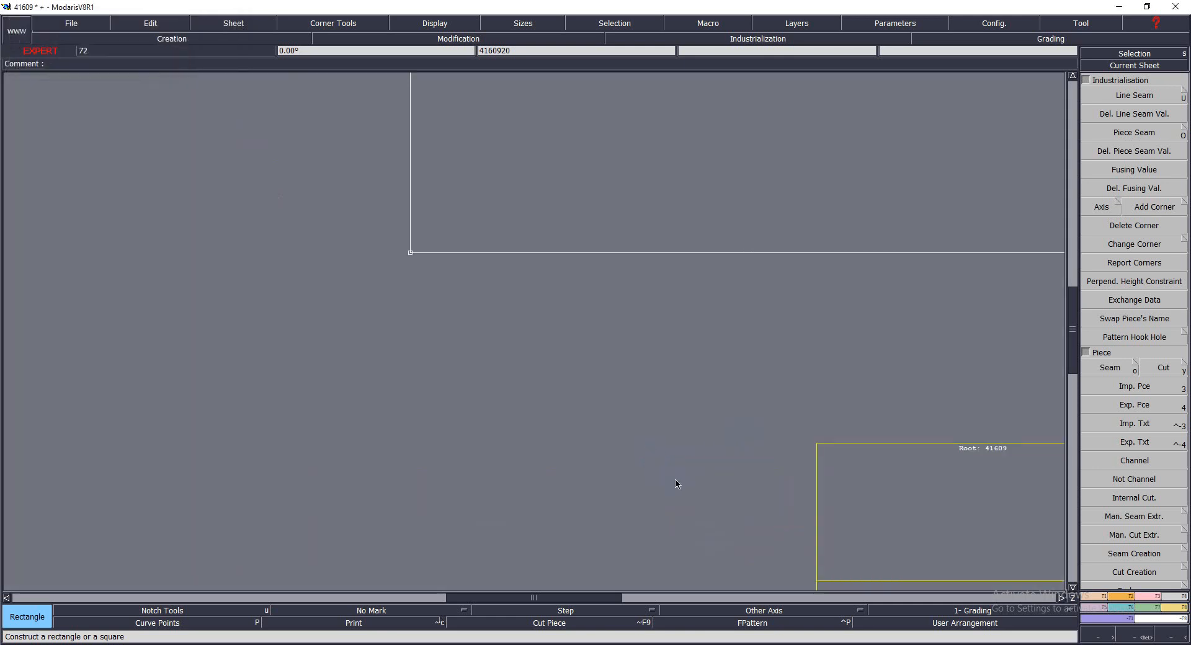
# Add dynamic length measures to all four sides of the square and rearrange all the sheets on the desk
pyautogui.press('Home')
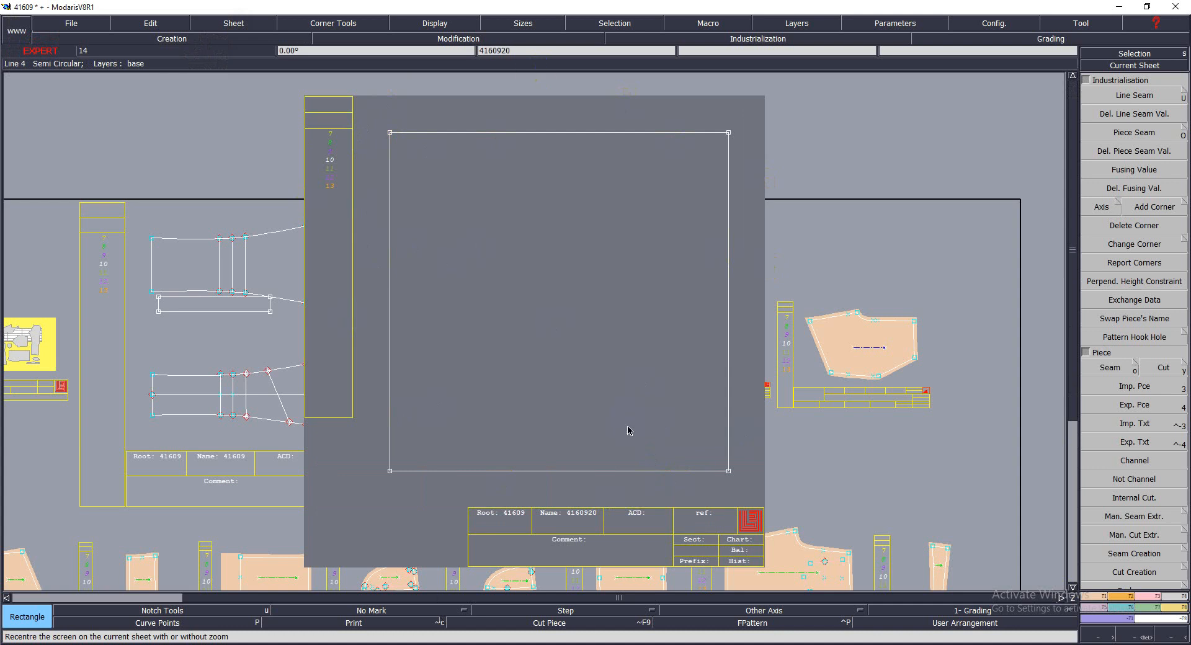
pyautogui.press('l')
pyautogui.click(511, 132)
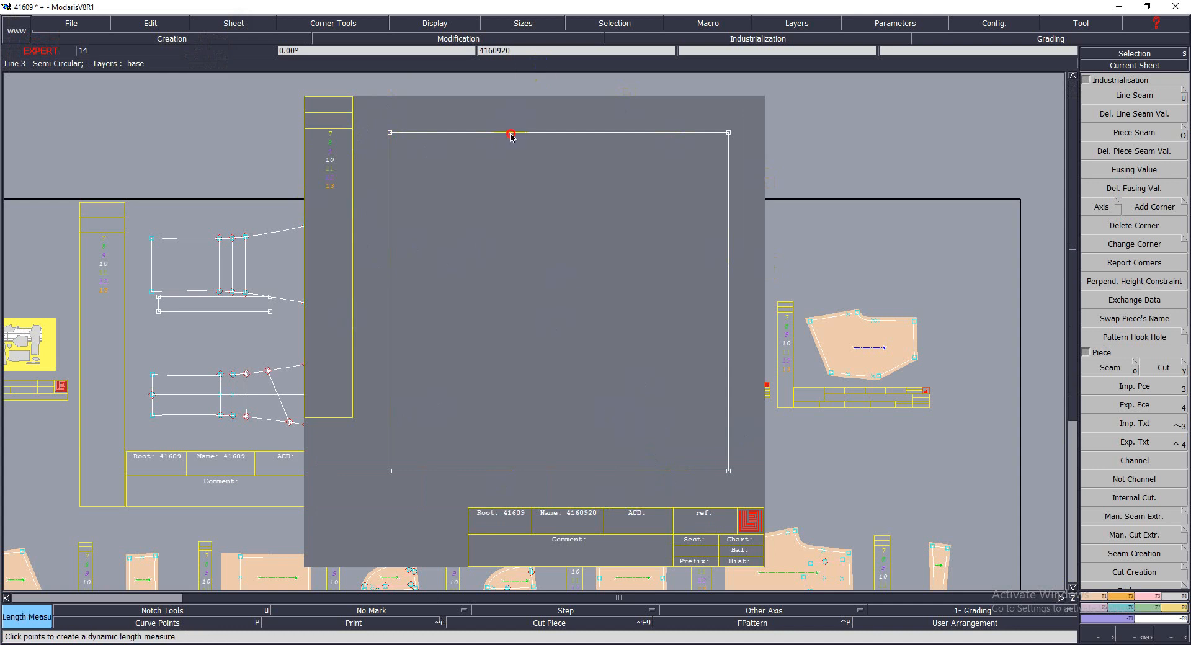
pyautogui.click(656, 85)
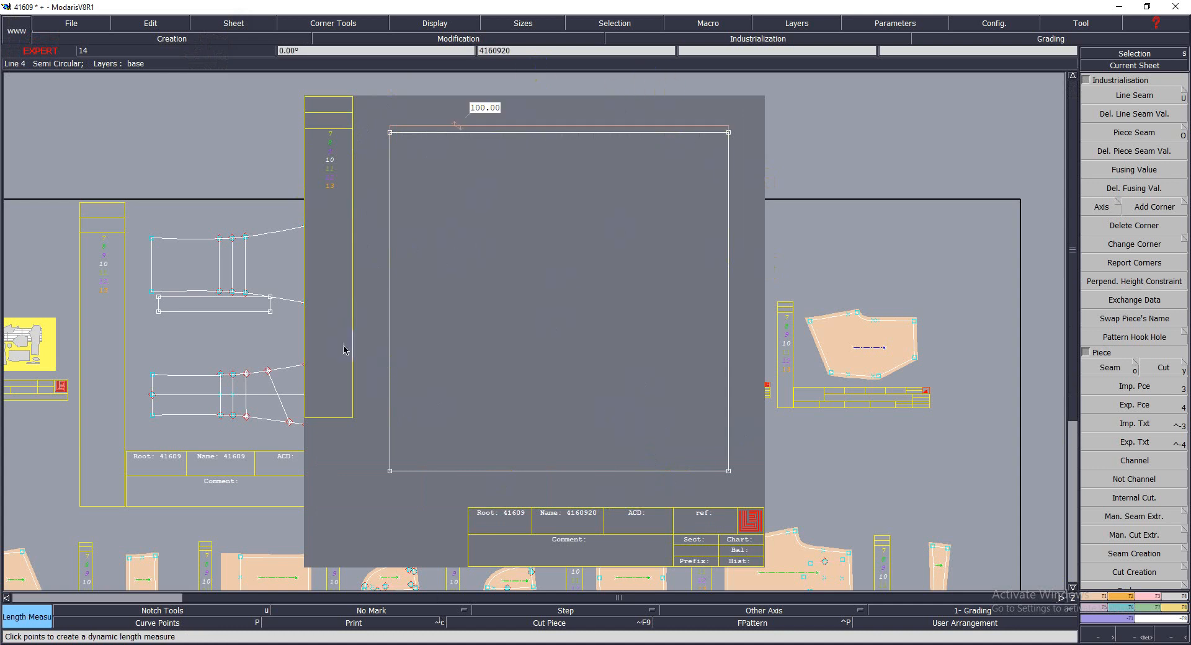
pyautogui.click(479, 411)
pyautogui.click(533, 471)
pyautogui.click(539, 504)
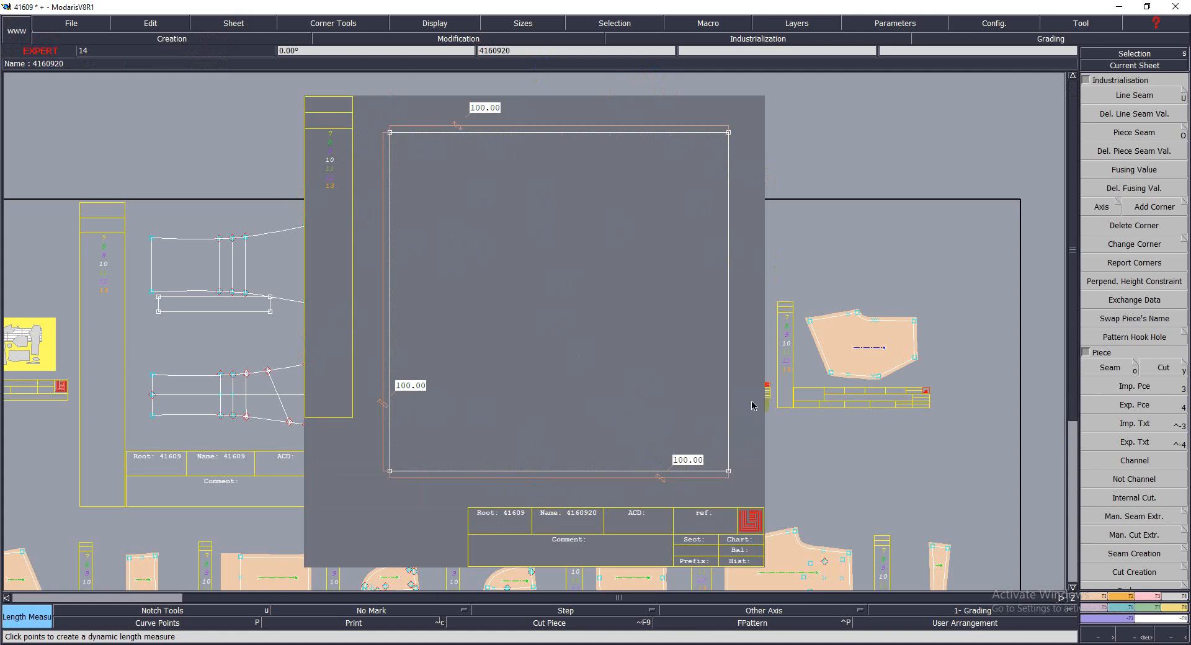
pyautogui.click(729, 347)
pyautogui.click(757, 324)
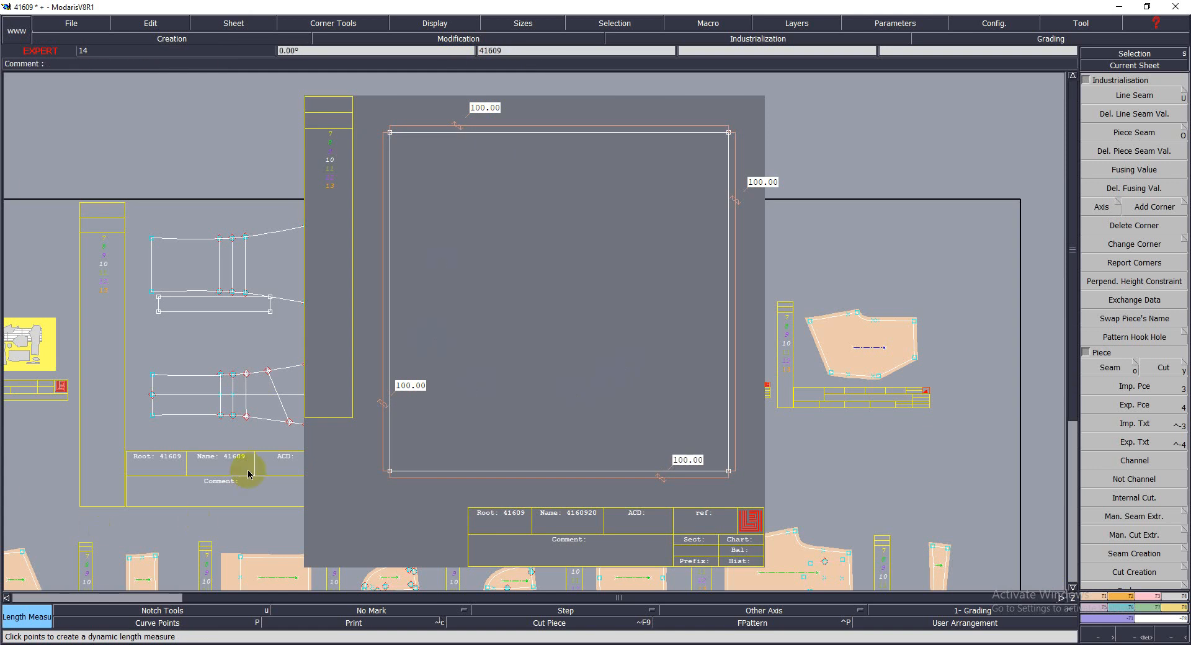
pyautogui.press('j')
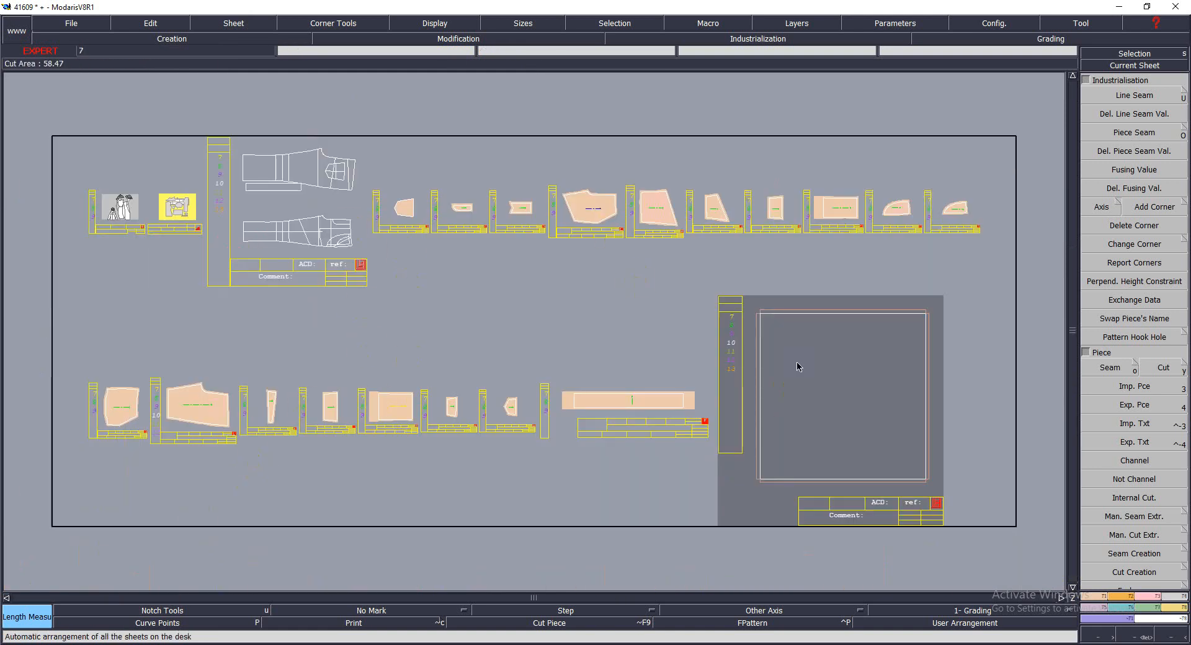
pyautogui.press('Home')
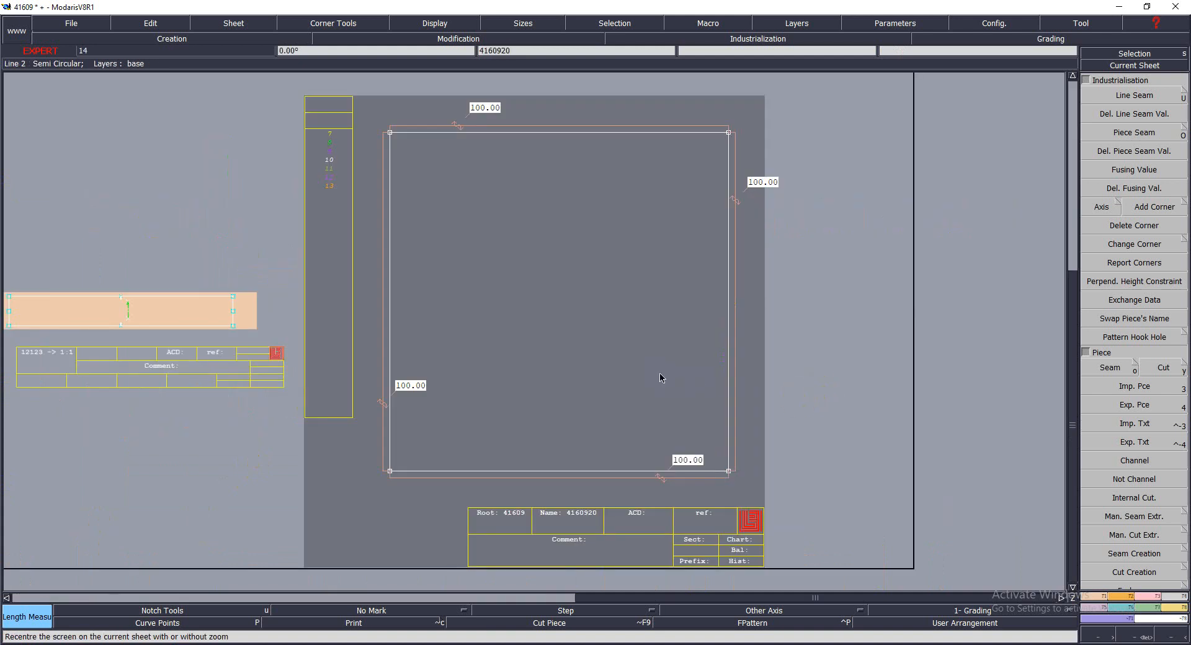
pyautogui.press('p')
pyautogui.click(549, 133)
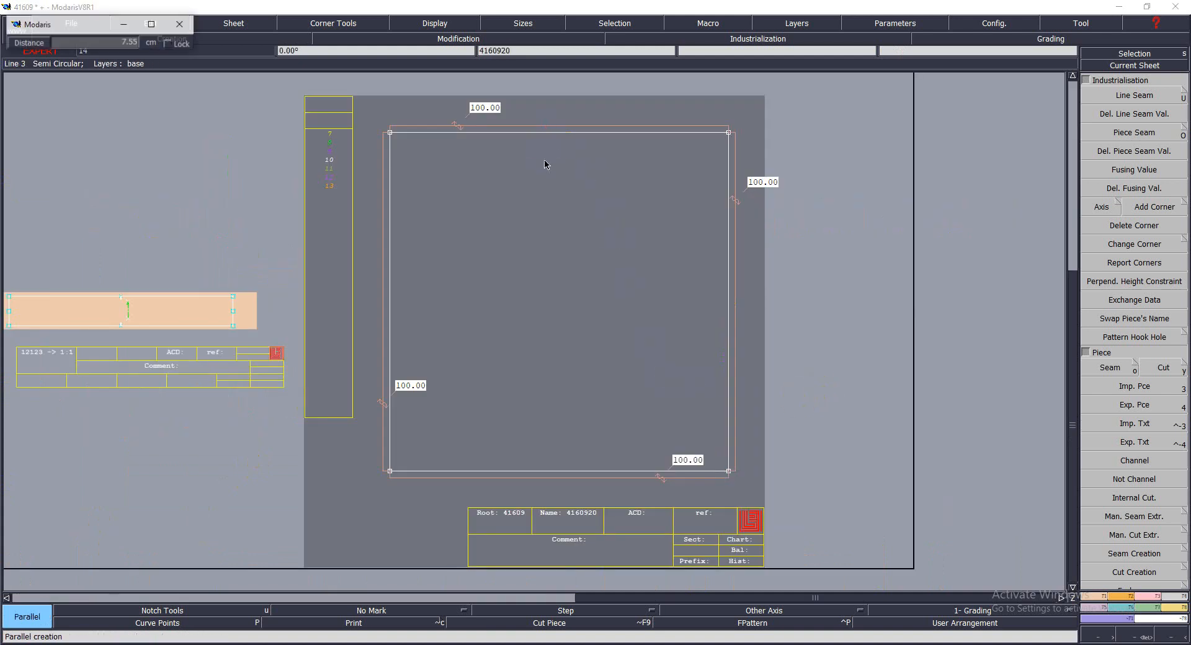
pyautogui.click(545, 161)
pyautogui.hotkey('ctrl', 'z')
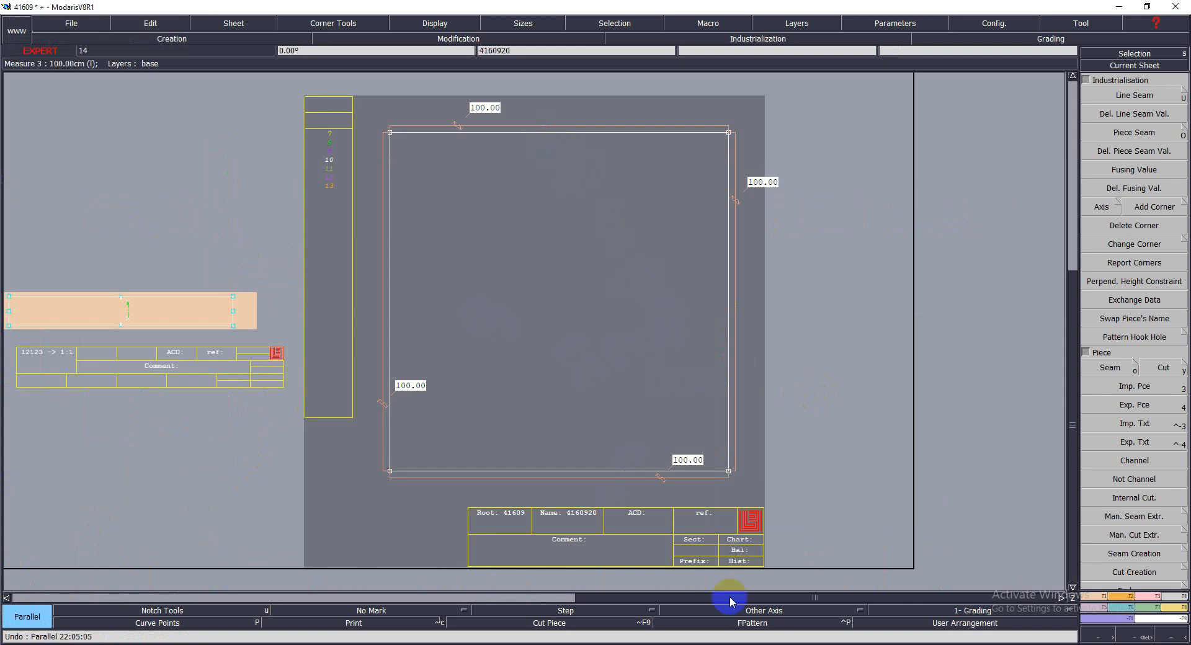
# Set the axis type to Grain Line Axis 'DF' and draw a horizontal grain line across the middle of the square
pyautogui.click(798, 612)
pyautogui.click(784, 564)
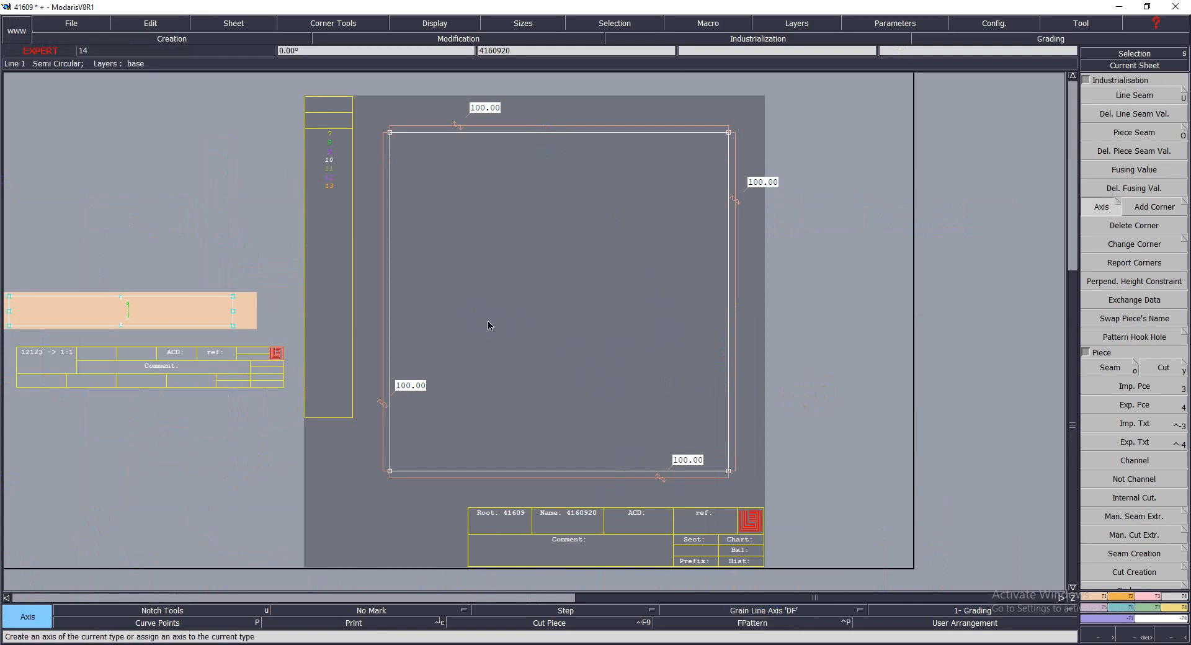
pyautogui.click(477, 318)
pyautogui.click(661, 326)
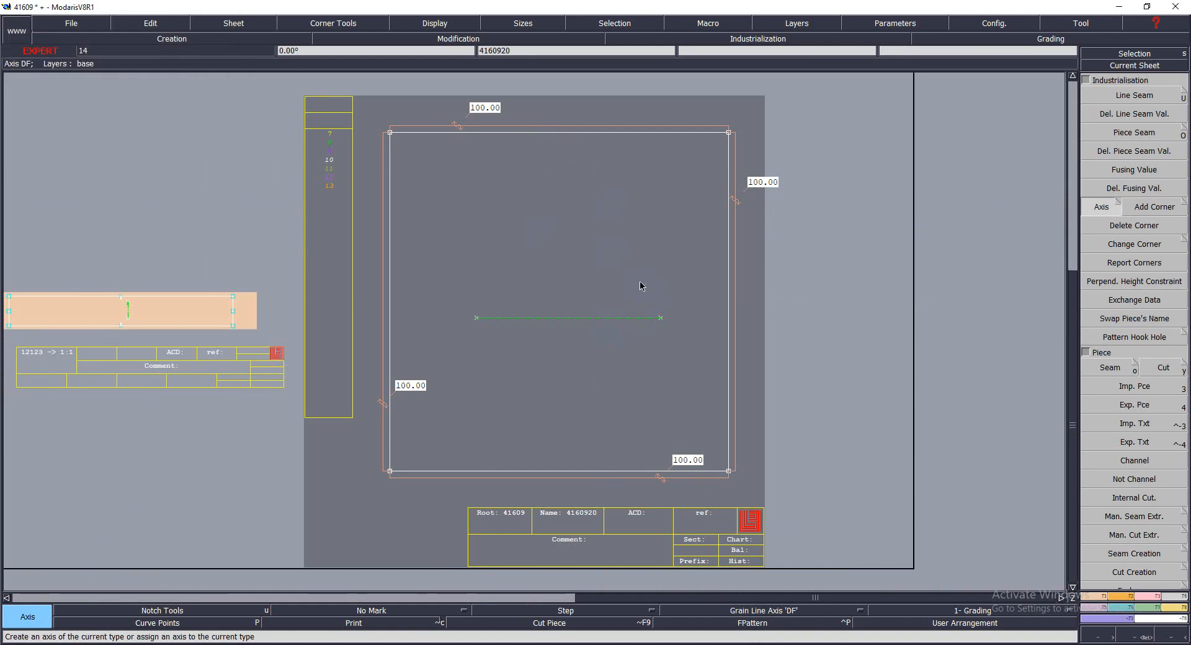
# Try to create a parallel of the square's upper edge at a distance of -10 cm
pyautogui.press('l')
pyautogui.click(581, 132)
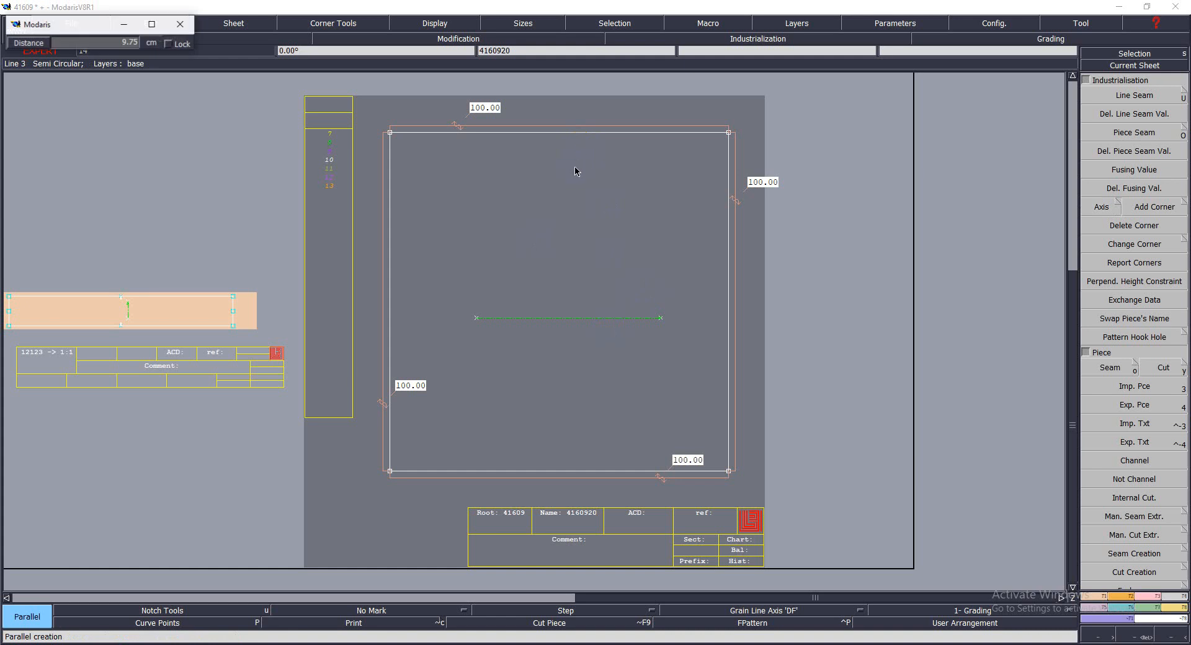
pyautogui.write('-10')
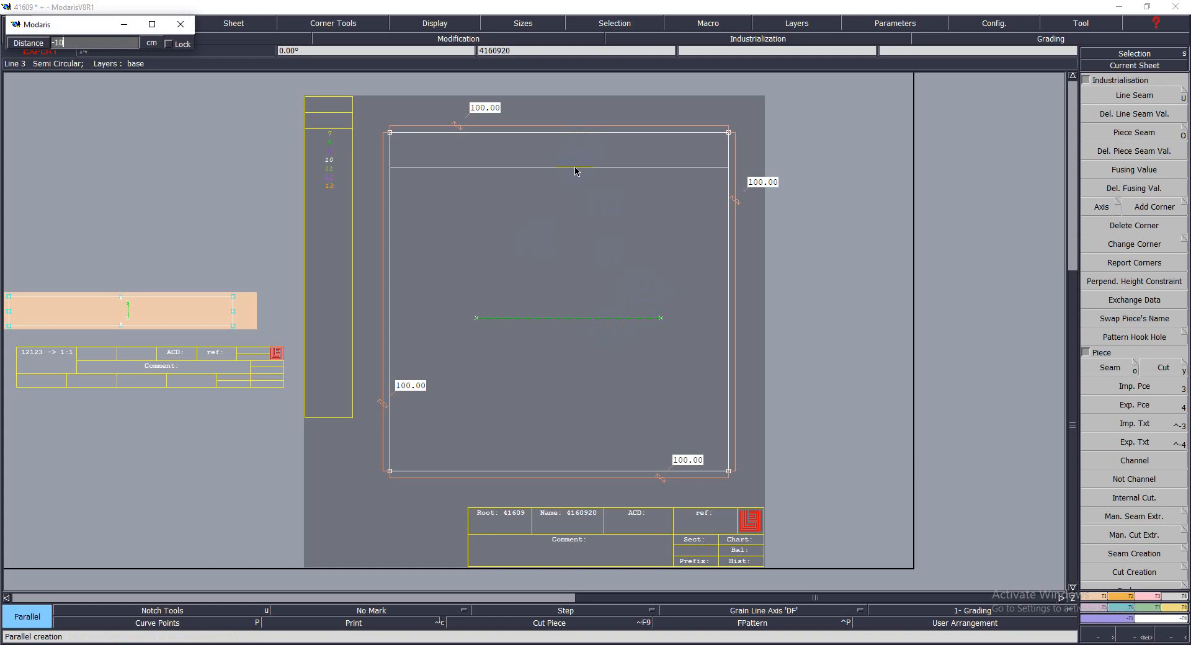
pyautogui.press('Return')
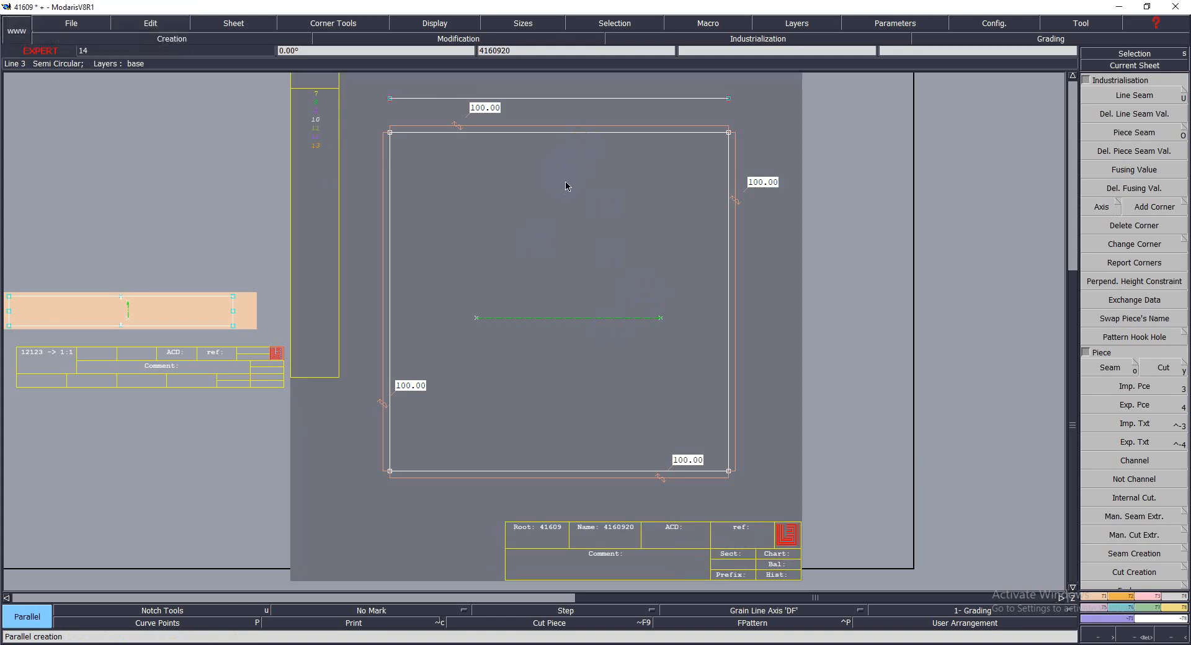
pyautogui.hotkey('ctrl', 'z')
pyautogui.click(569, 133)
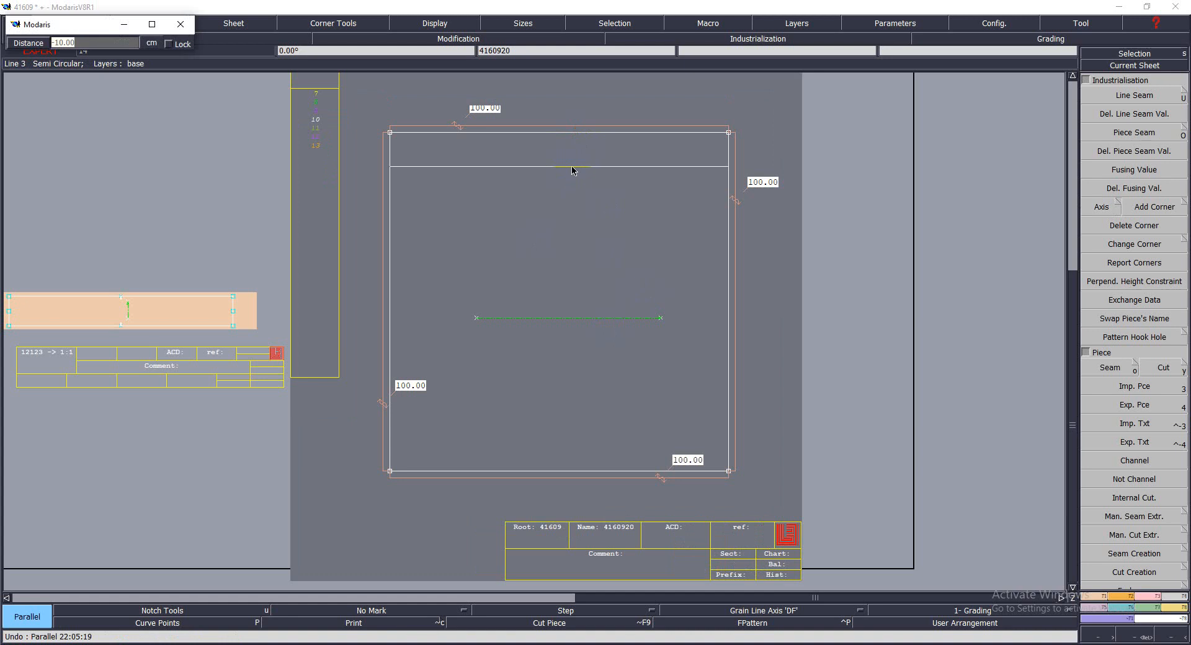
pyautogui.write('-10')
pyautogui.press('Return')
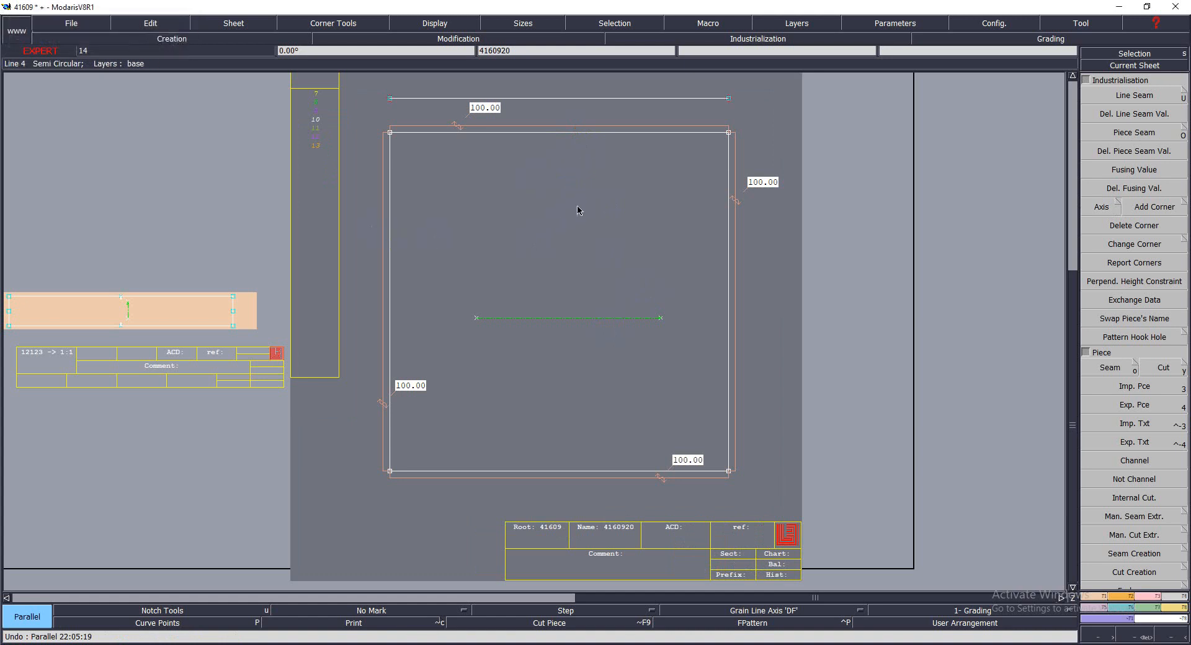
pyautogui.hotkey('ctrl', 'z')
# Create parallels of the square's upper and lower edges, each 10 cm inside the square
pyautogui.click(585, 133)
pyautogui.press('Down')
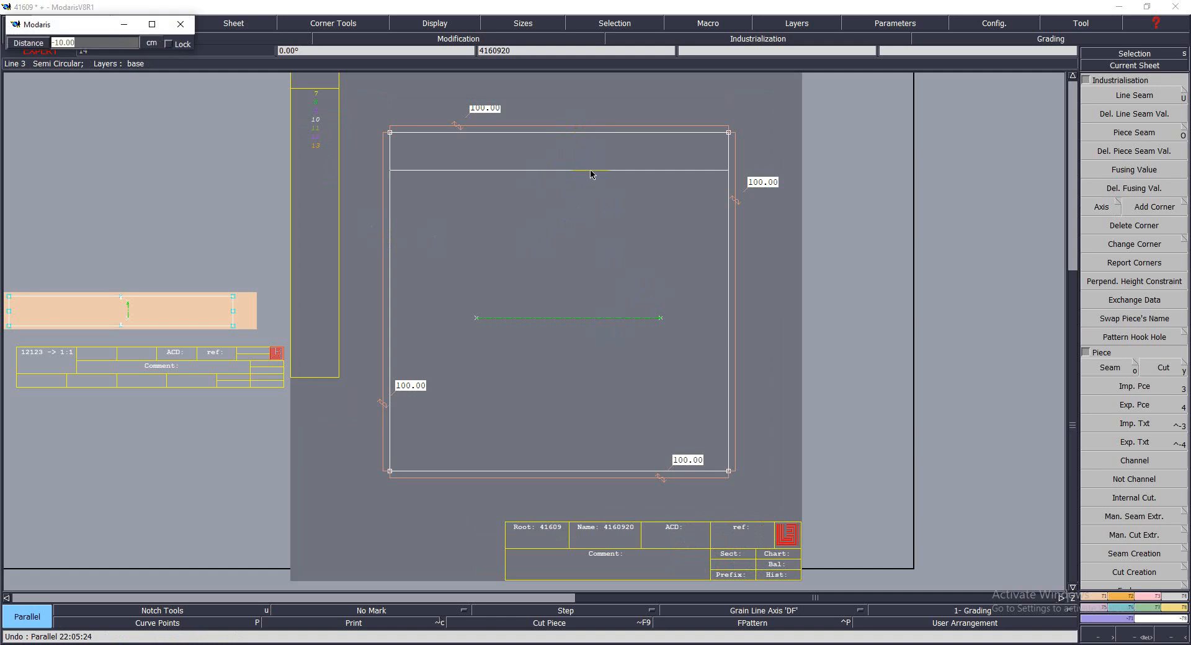
pyautogui.press('Return')
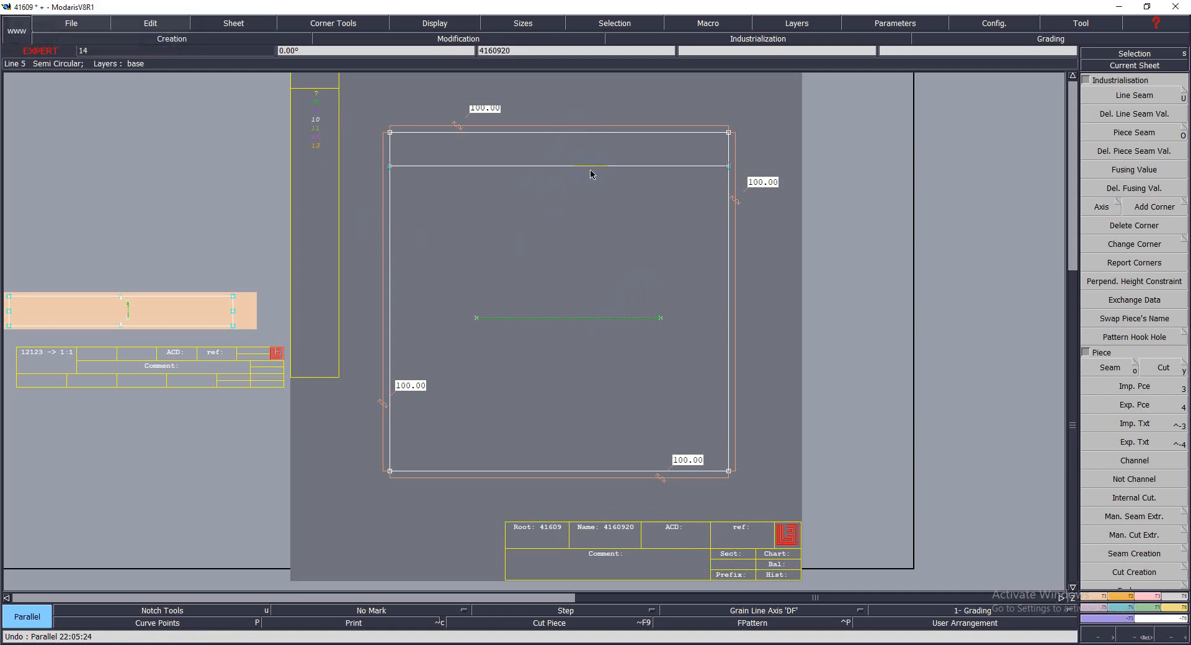
pyautogui.click(582, 468)
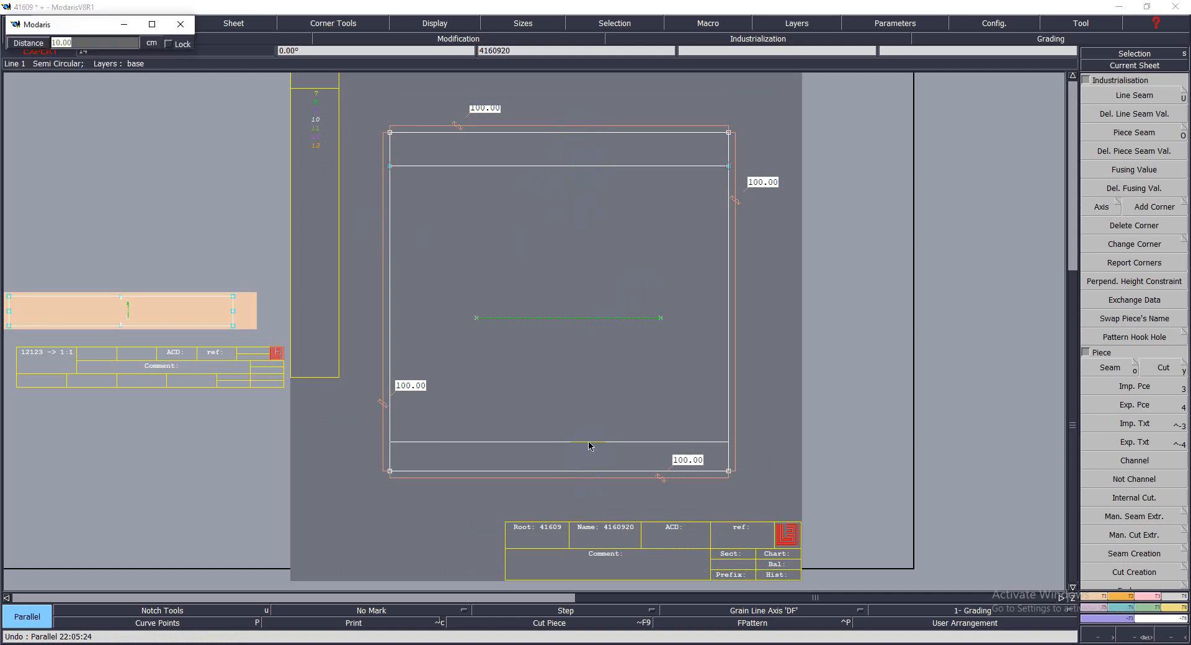
pyautogui.press('Return')
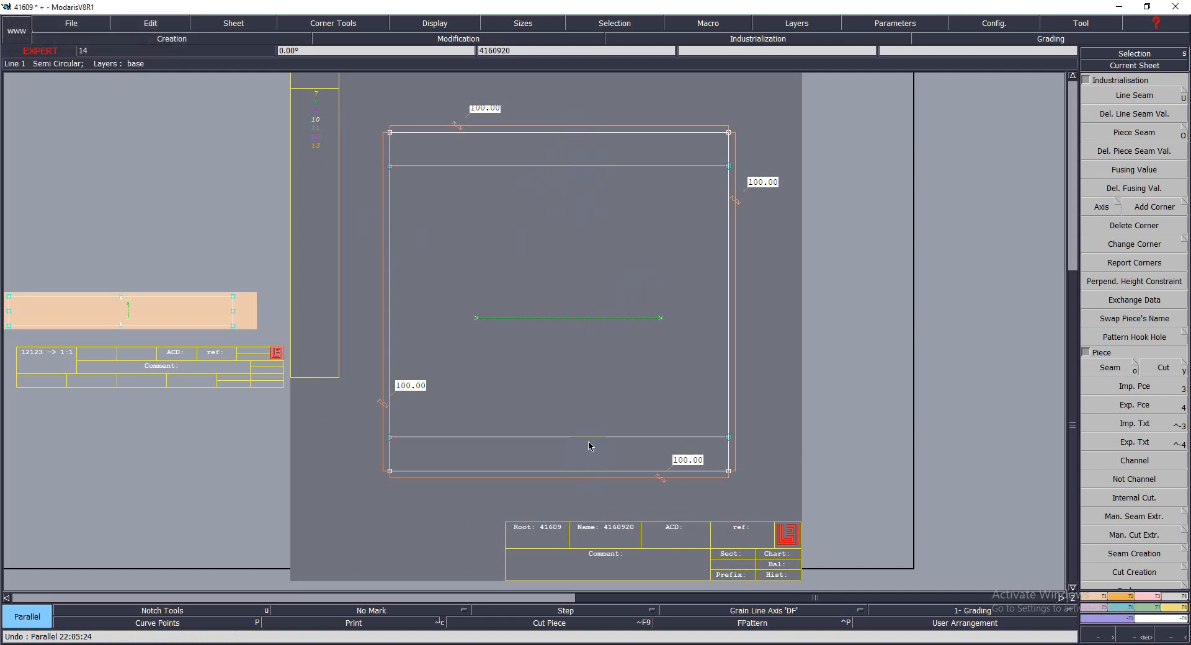
# Create a parallel inside the square's left edge, at half the spacing of the upper and lower parallels
pyautogui.click(392, 319)
pyautogui.write('10.00')
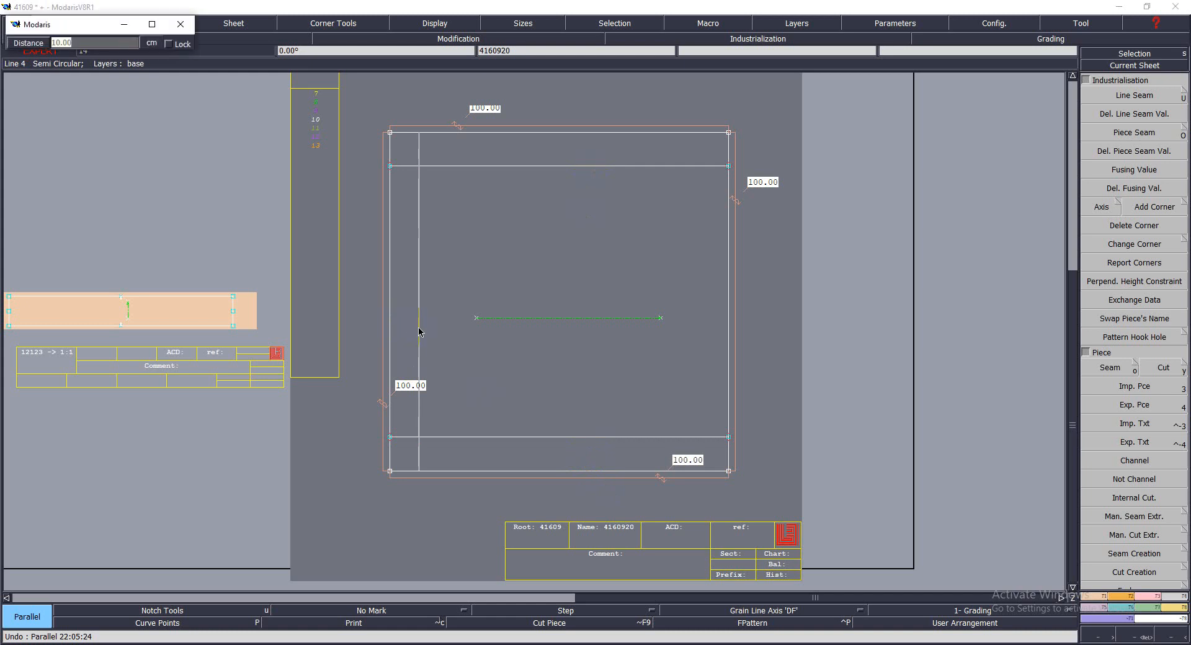
pyautogui.press('Return')
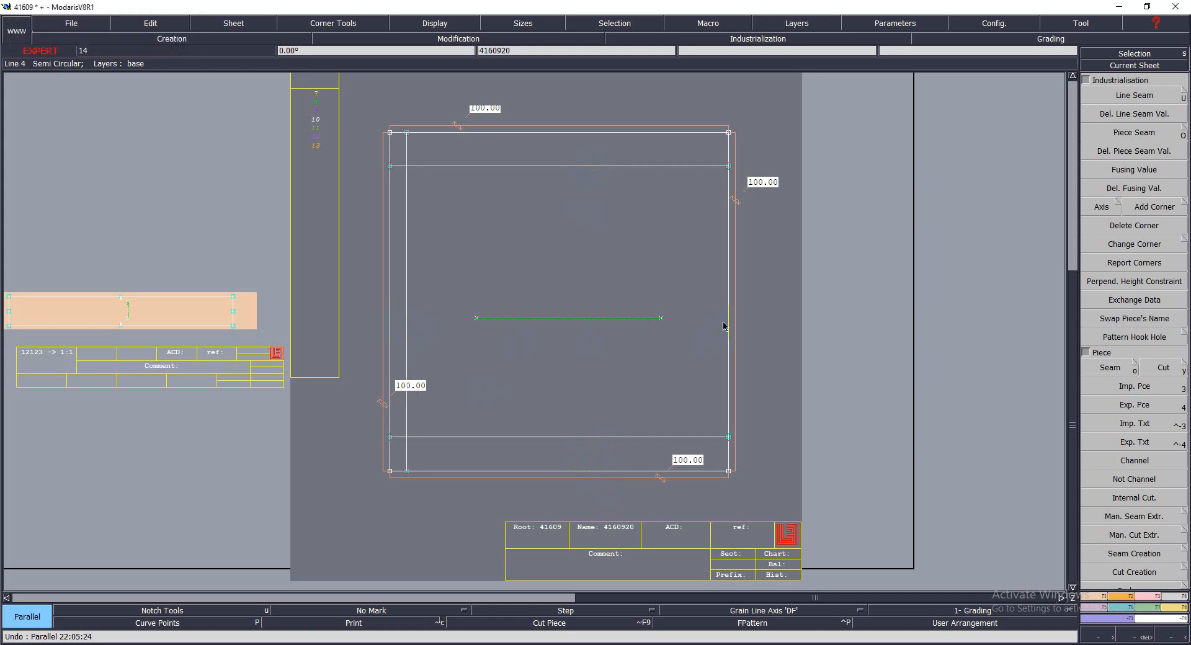
# Create a parallel 5 cm inside the square's right edge
pyautogui.click(730, 321)
pyautogui.write('5.00')
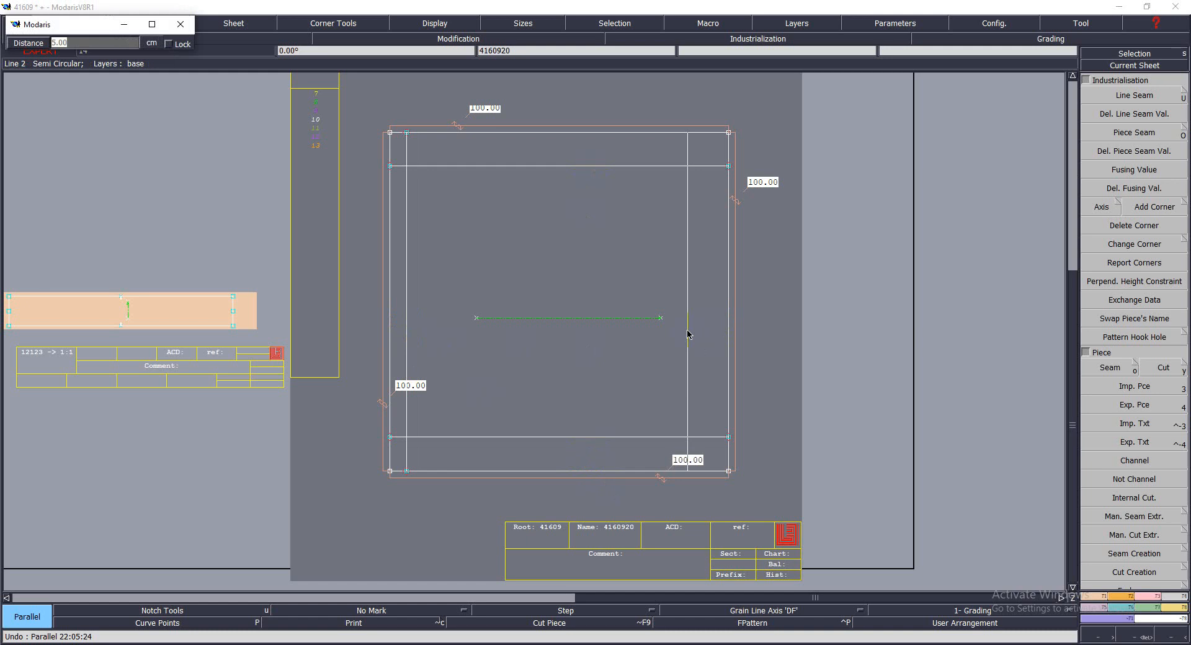
pyautogui.press('Return')
# Use Adjust 2 Lines to trim the upper and right inner parallels to each other at their shared corner
pyautogui.press('F3')
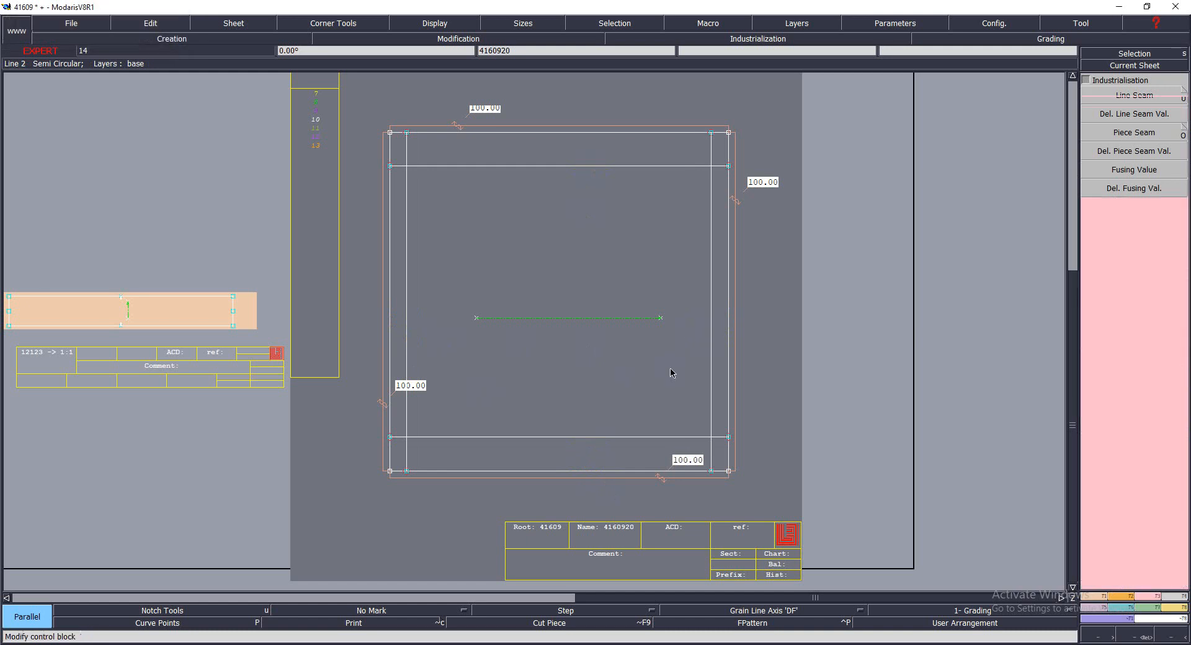
pyautogui.click(1114, 185)
pyautogui.click(695, 165)
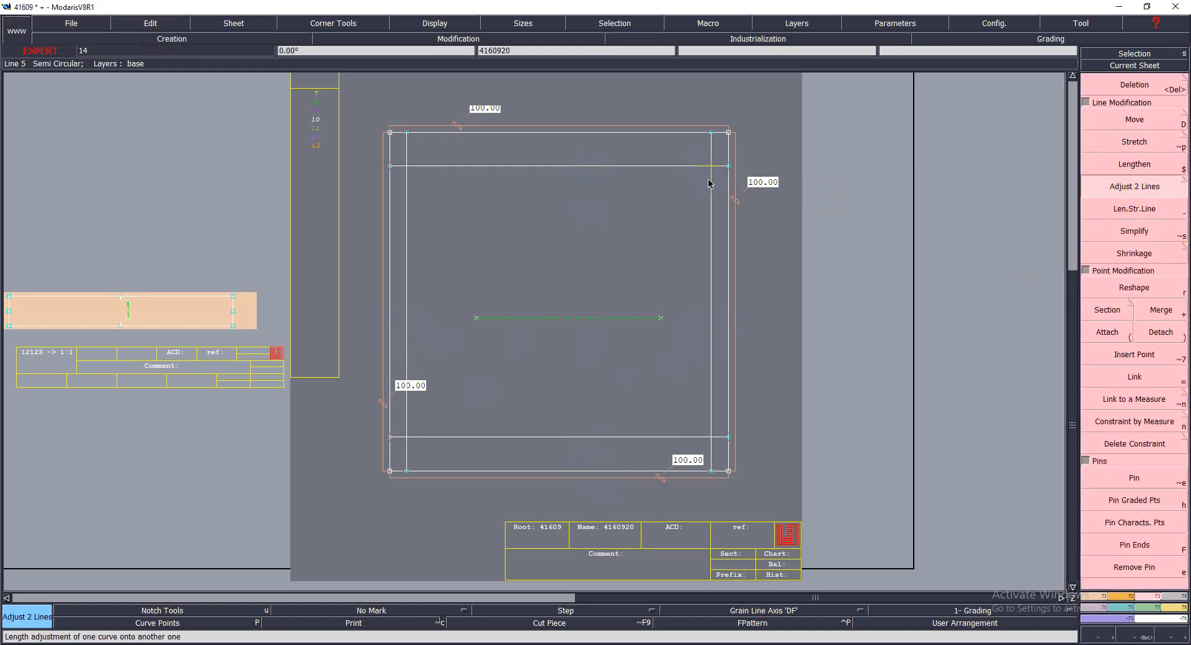
pyautogui.click(712, 190)
pyautogui.click(690, 171)
pyautogui.click(686, 166)
pyautogui.click(712, 191)
pyautogui.click(690, 166)
# Trim the remaining three corners of the inner parallels so the lines form a closed rectangle
pyautogui.click(409, 194)
pyautogui.click(436, 166)
pyautogui.click(407, 194)
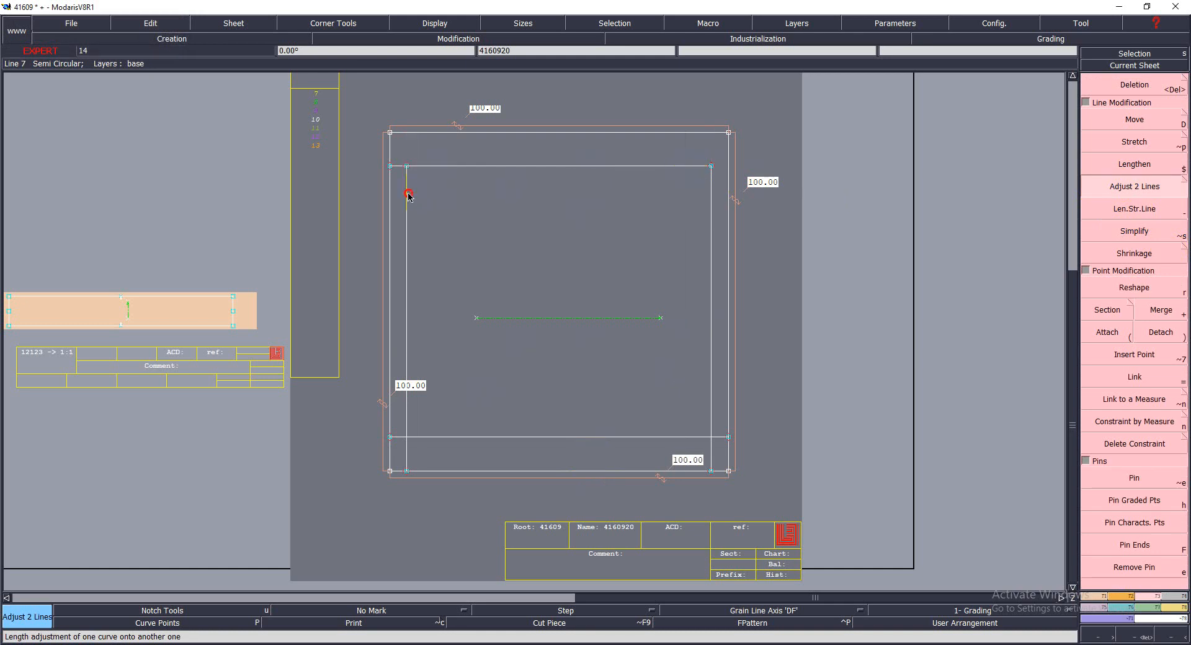
pyautogui.click(406, 419)
pyautogui.click(423, 437)
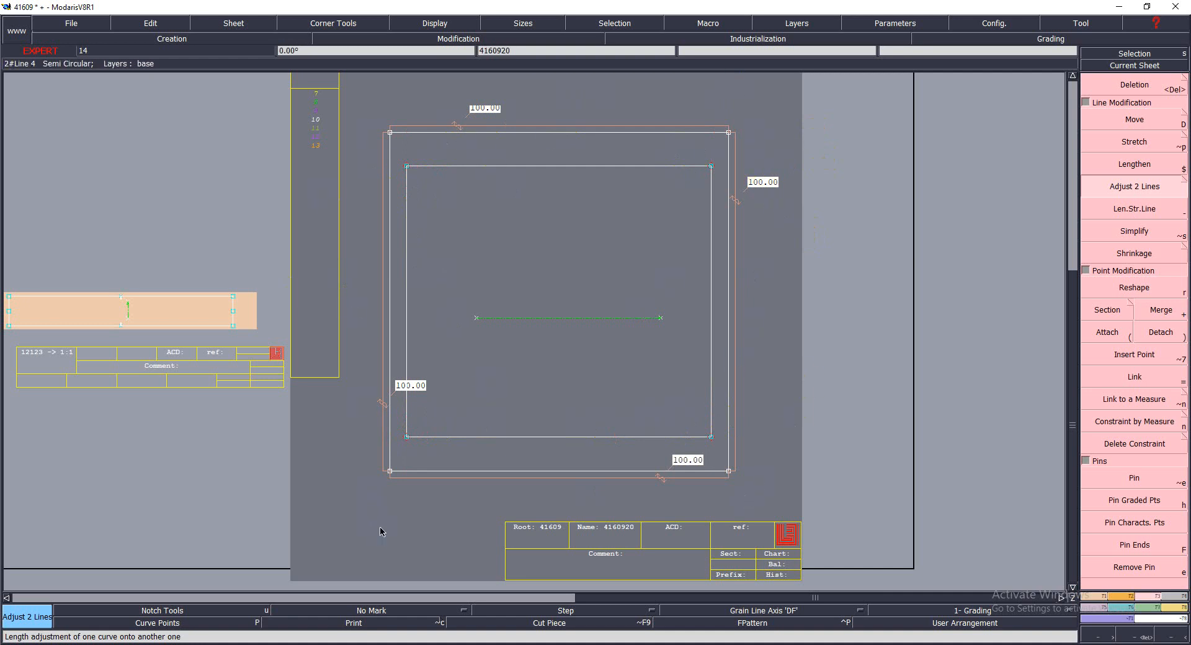
# Add dynamic length measures to the inner rectangle's upper and left edges
pyautogui.press('l')
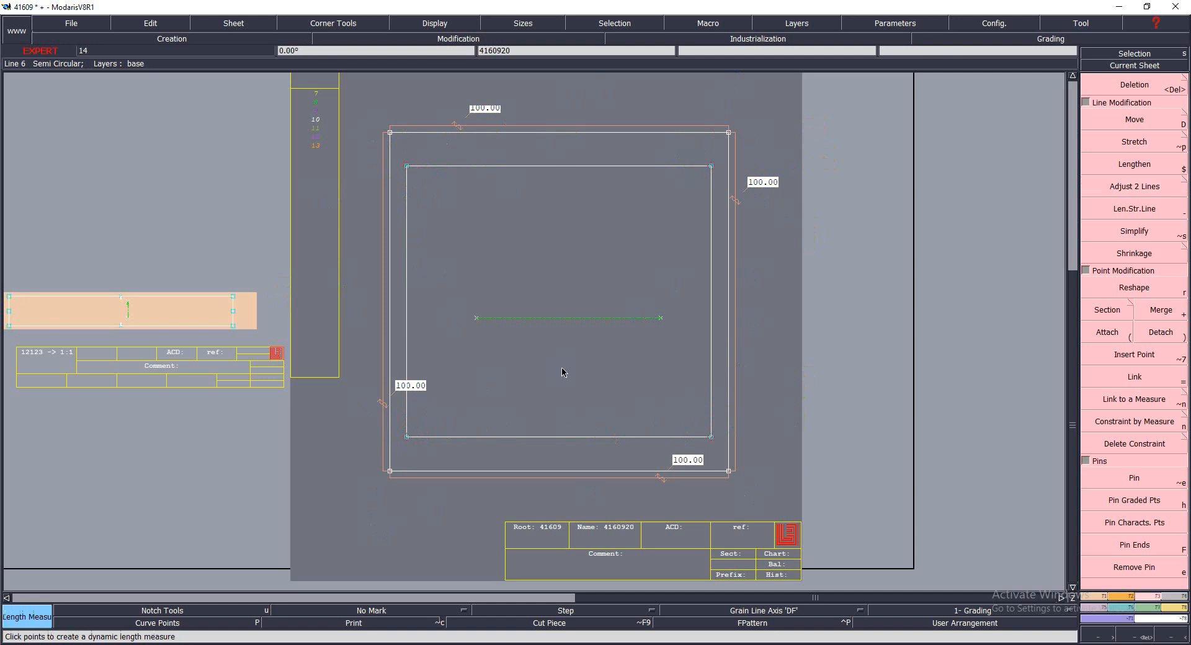
pyautogui.click(512, 166)
pyautogui.click(554, 130)
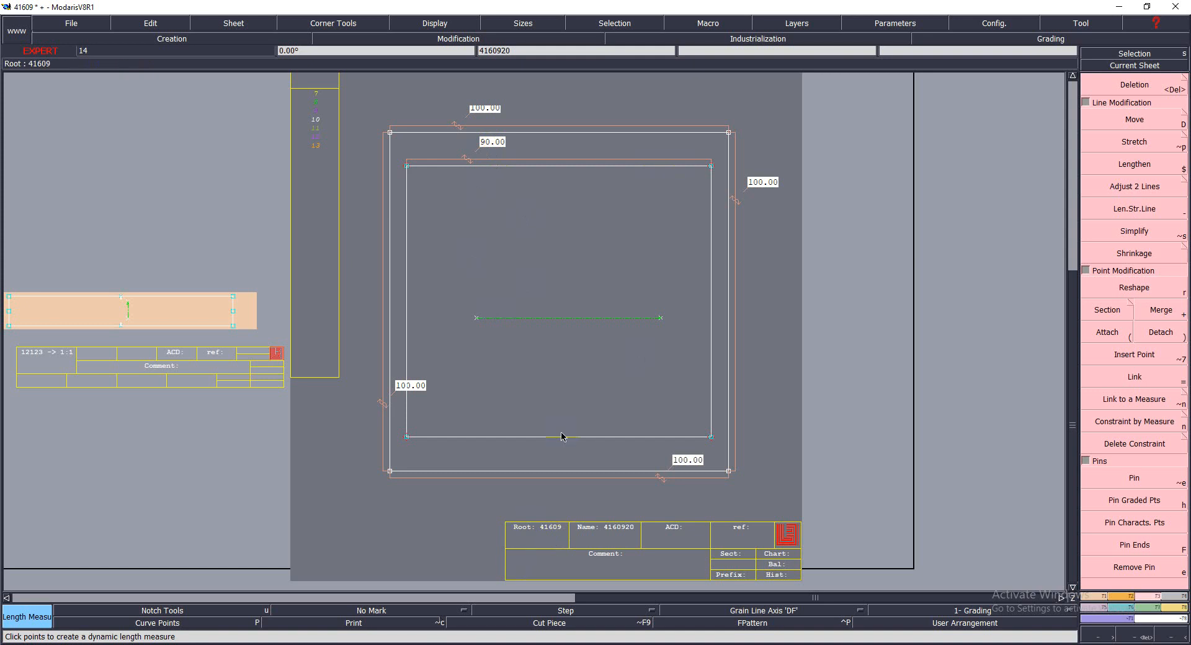
pyautogui.click(540, 375)
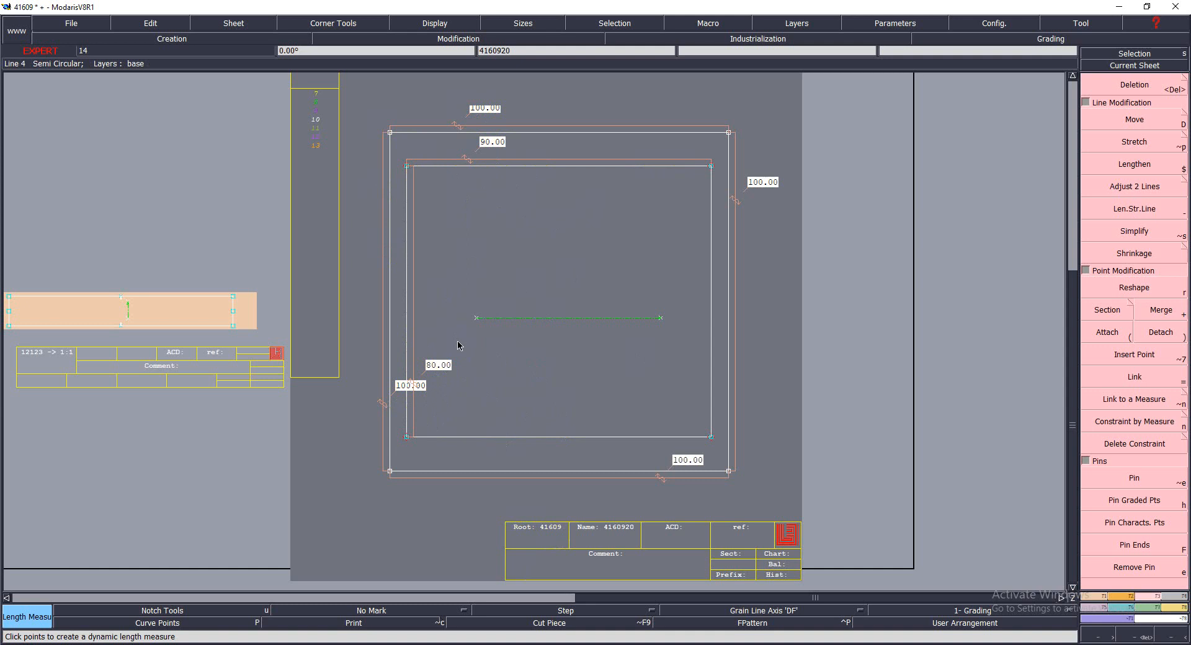
# Extract the inner rectangle as a separate seam piece and automatically arrange all sheets on the desk
pyautogui.press('x')
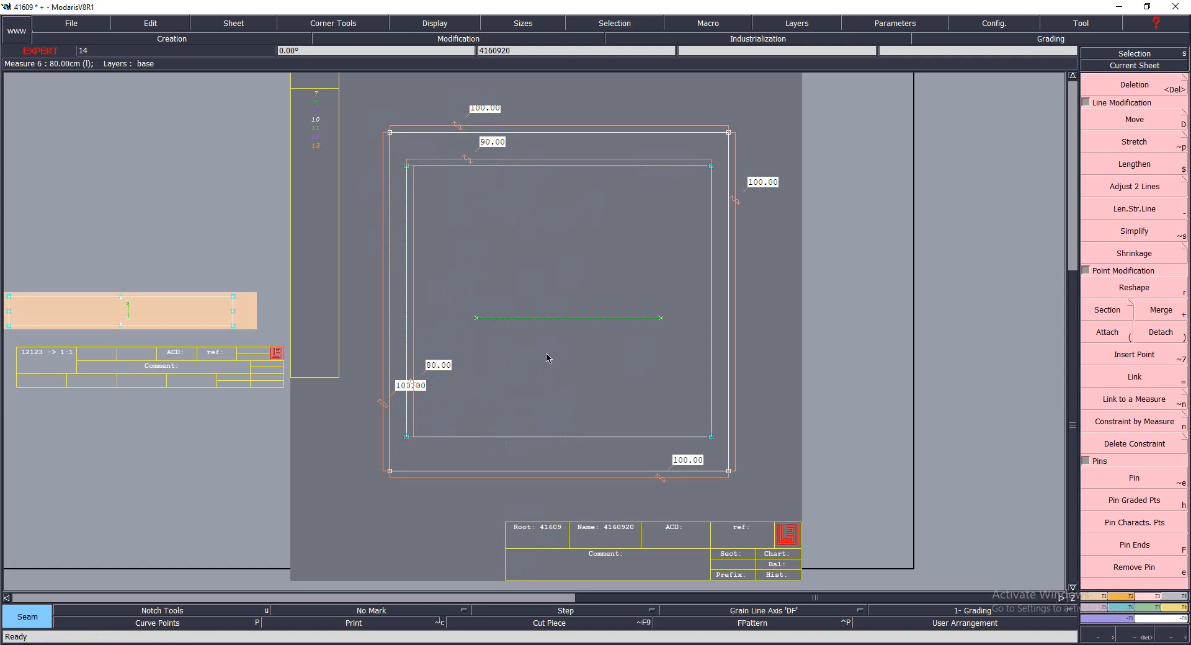
pyautogui.click(551, 402)
pyautogui.rightClick(560, 285)
pyautogui.press('j')
pyautogui.press('Return')
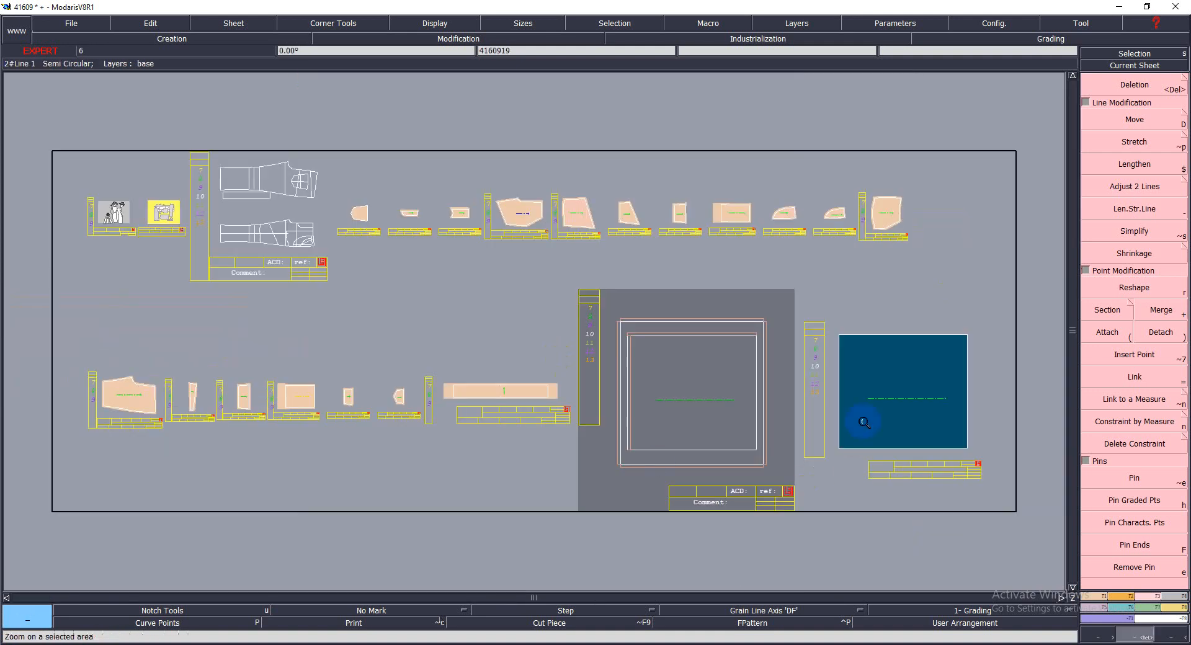
# Add dynamic length measures to the upper and right edges of the extracted piece
pyautogui.moveTo(806, 295); pyautogui.dragTo(986, 507)
pyautogui.click(693, 333)
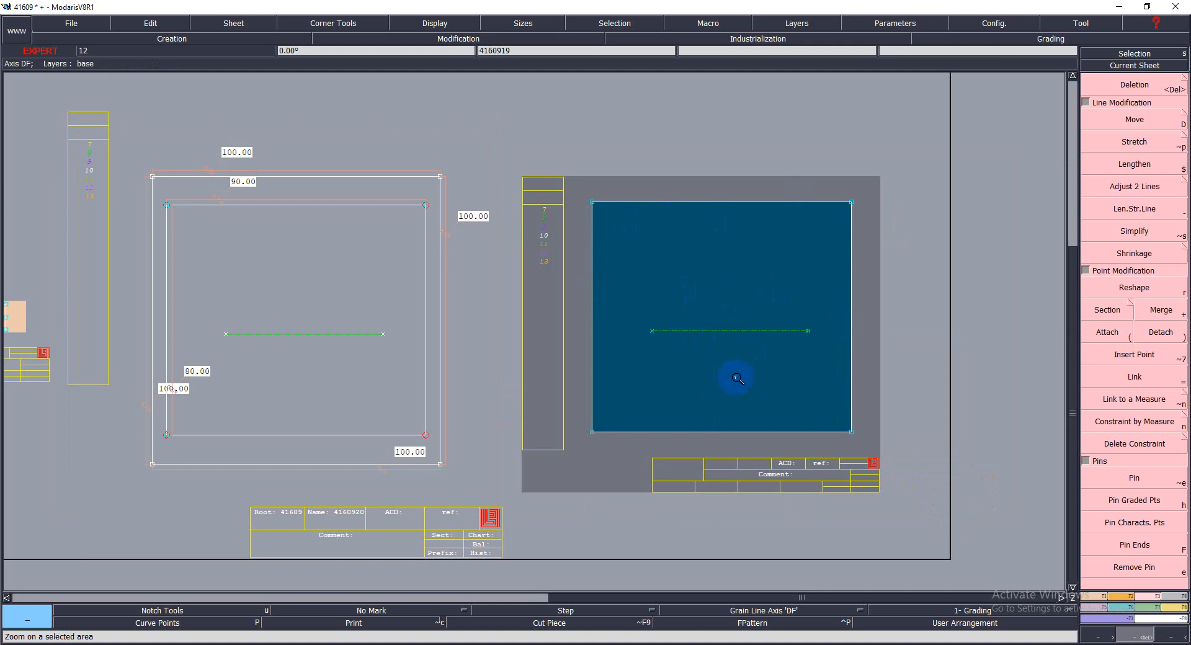
pyautogui.press('l')
pyautogui.click(694, 203)
pyautogui.click(754, 141)
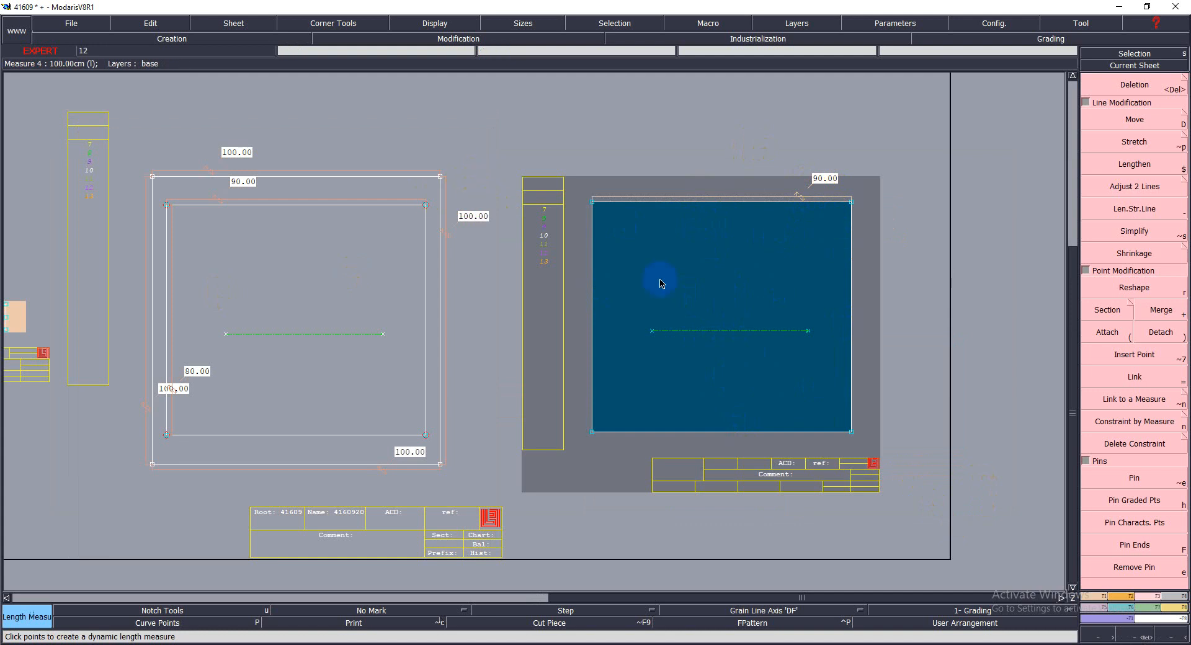
pyautogui.click(852, 374)
pyautogui.click(918, 335)
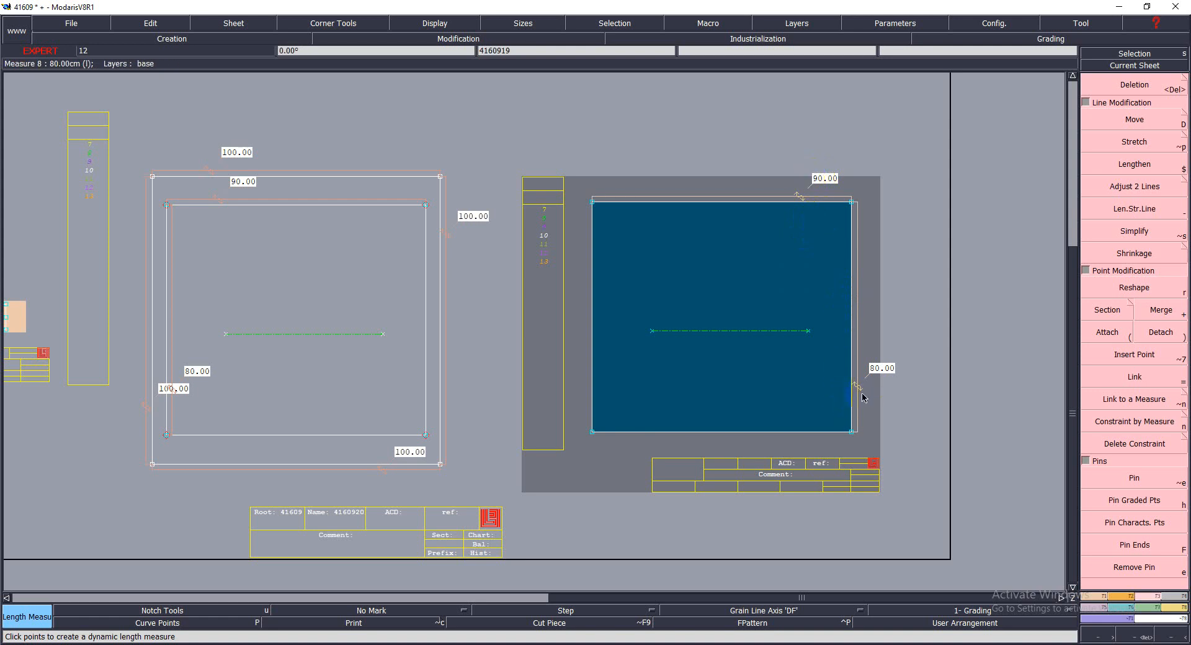
pyautogui.click(286, 251)
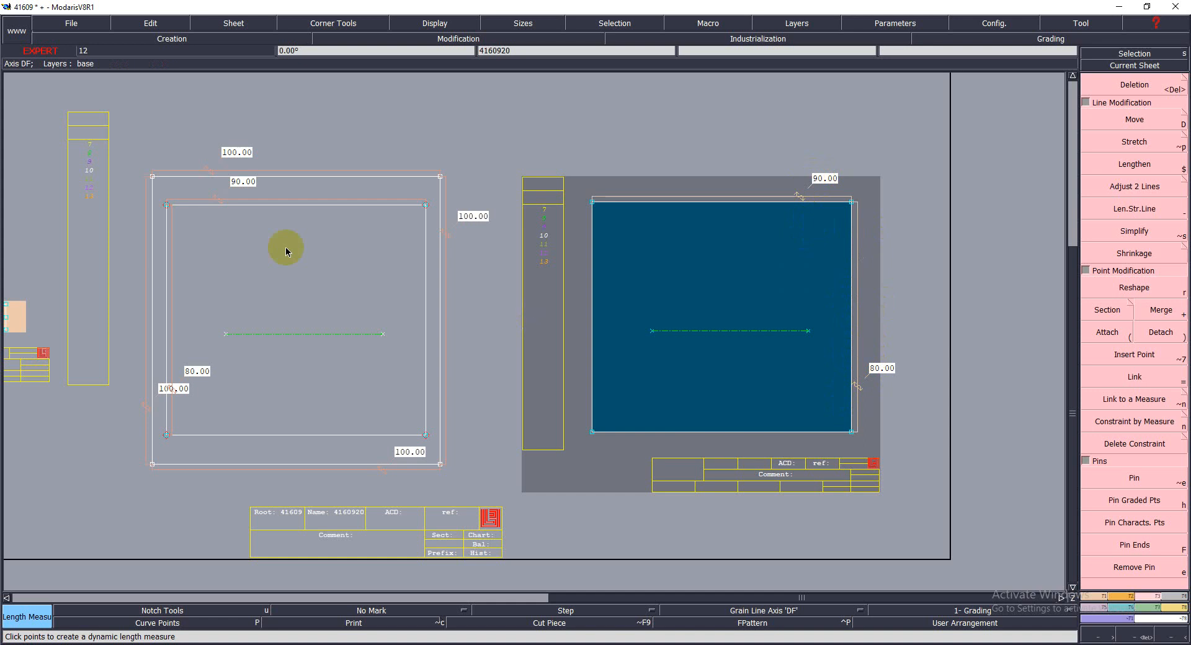
pyautogui.click(830, 397)
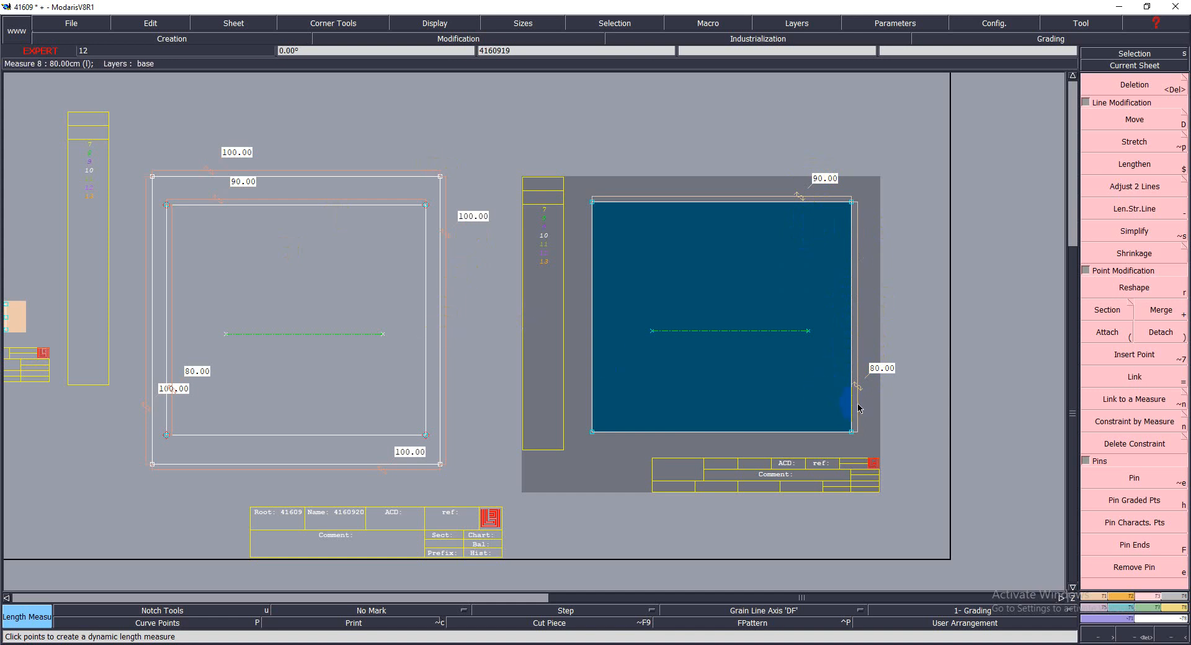
pyautogui.click(879, 395)
pyautogui.click(881, 377)
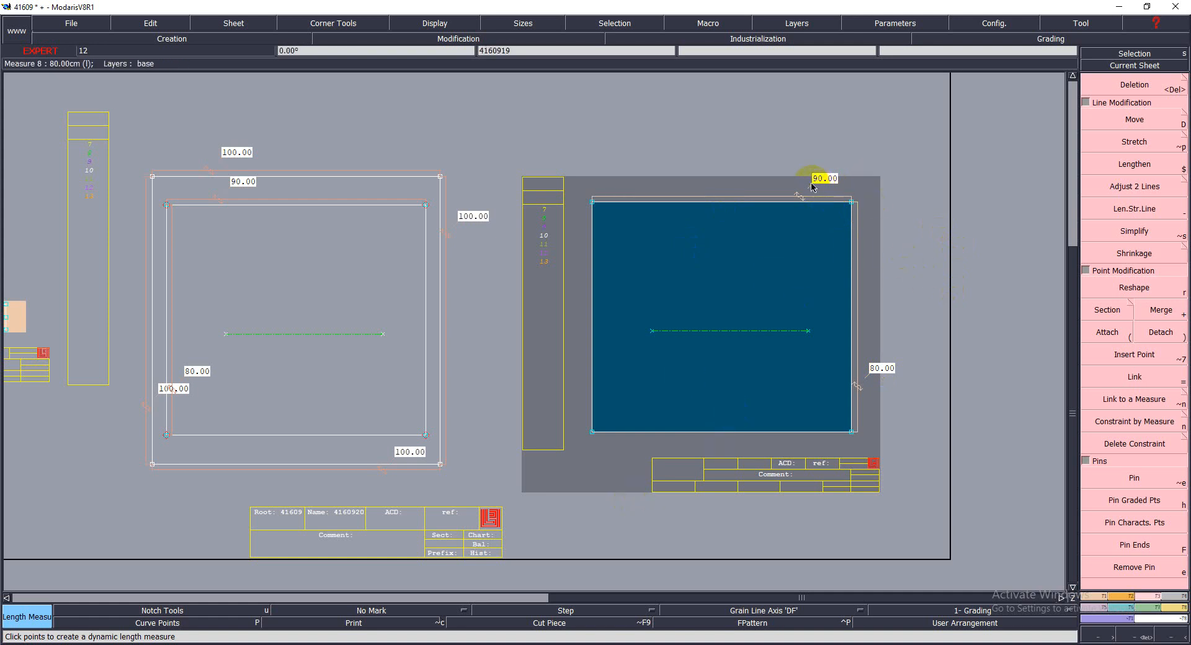
# Arrange all sheets on the desk and open the piece article table of variant 12123
pyautogui.press('j')
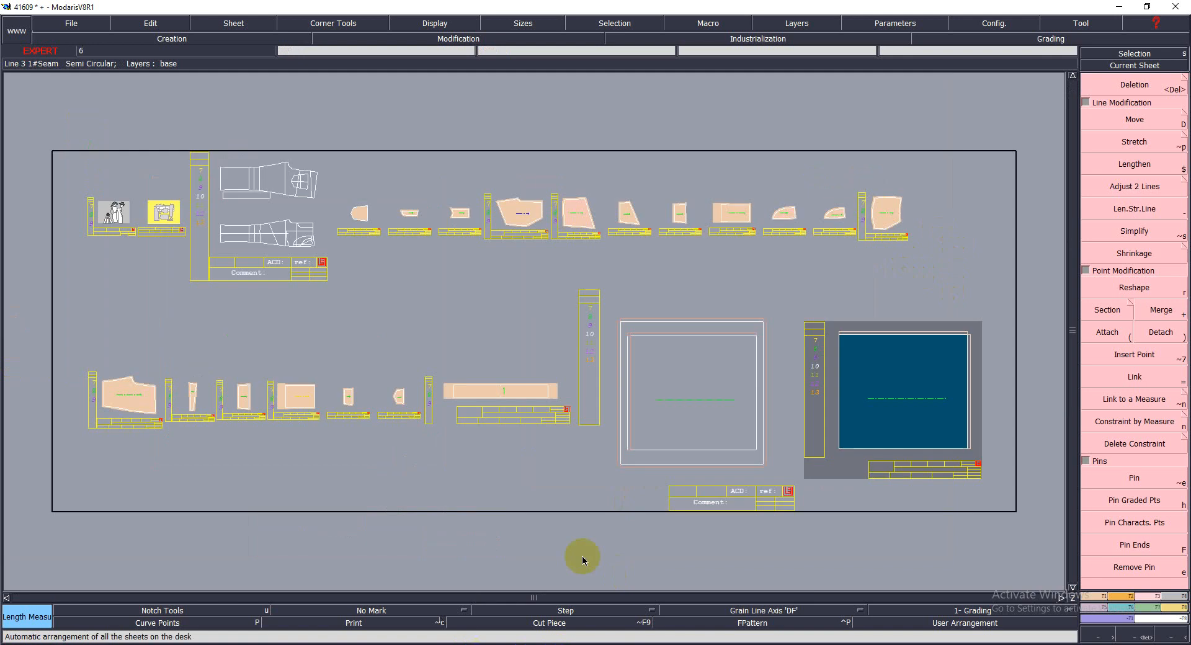
pyautogui.press('v')
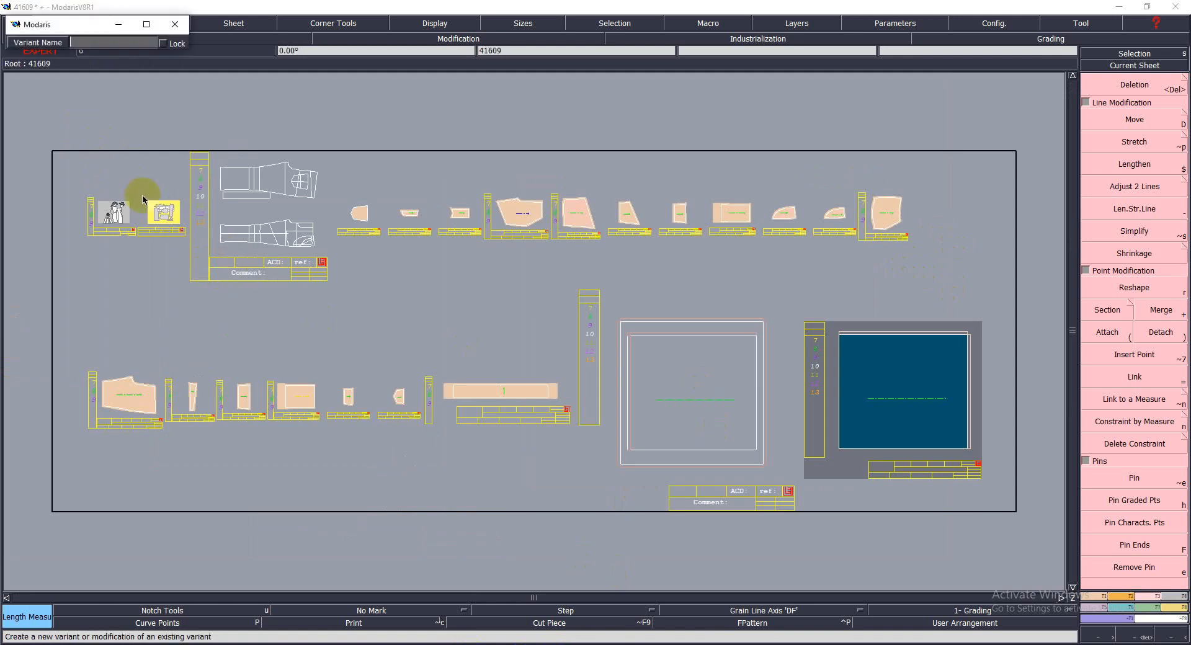
pyautogui.click(164, 212)
pyautogui.click(953, 10)
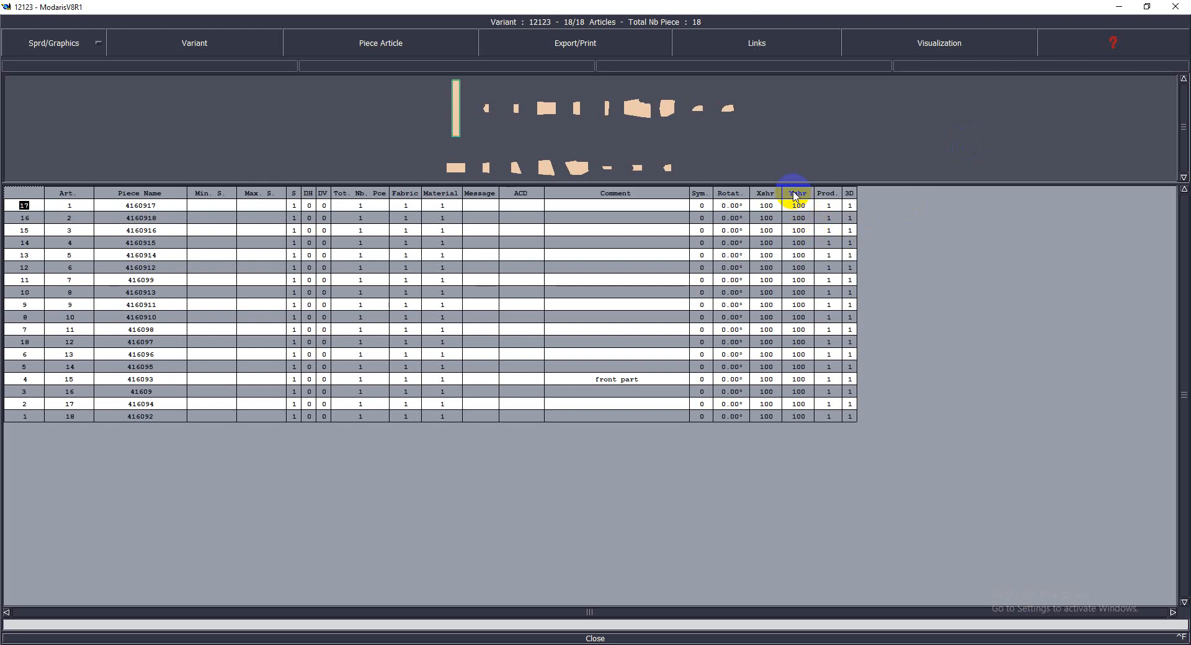
# Set the X shrinkage (Xshr) to 110 for all pieces in the variant
pyautogui.moveTo(765, 206); pyautogui.dragTo(765, 403)
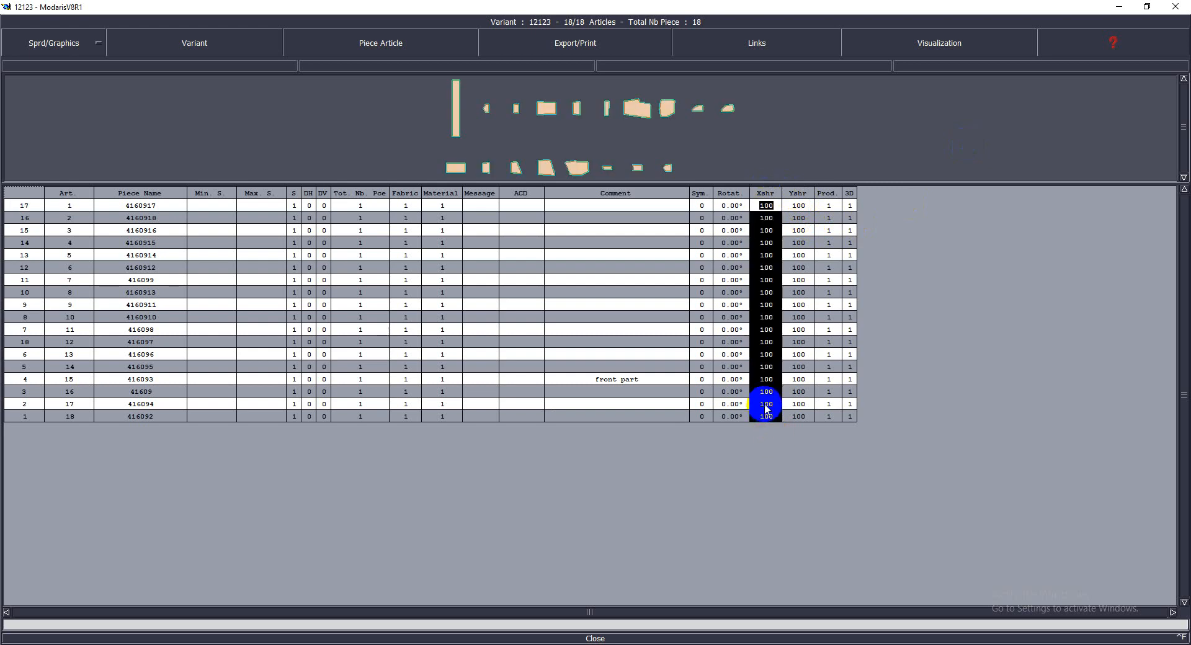
pyautogui.write('110')
pyautogui.press('Return')
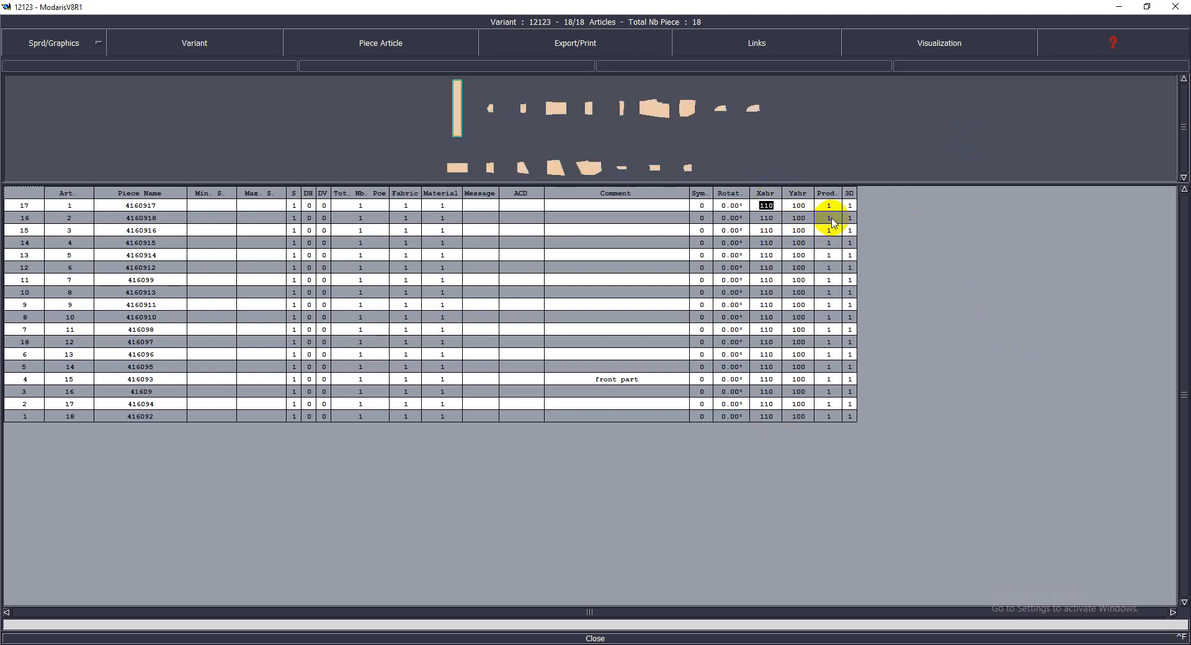
# Set the Y shrinkage (Yshr) to 120 for all pieces and return to the pattern desk
pyautogui.moveTo(789, 209); pyautogui.dragTo(808, 423)
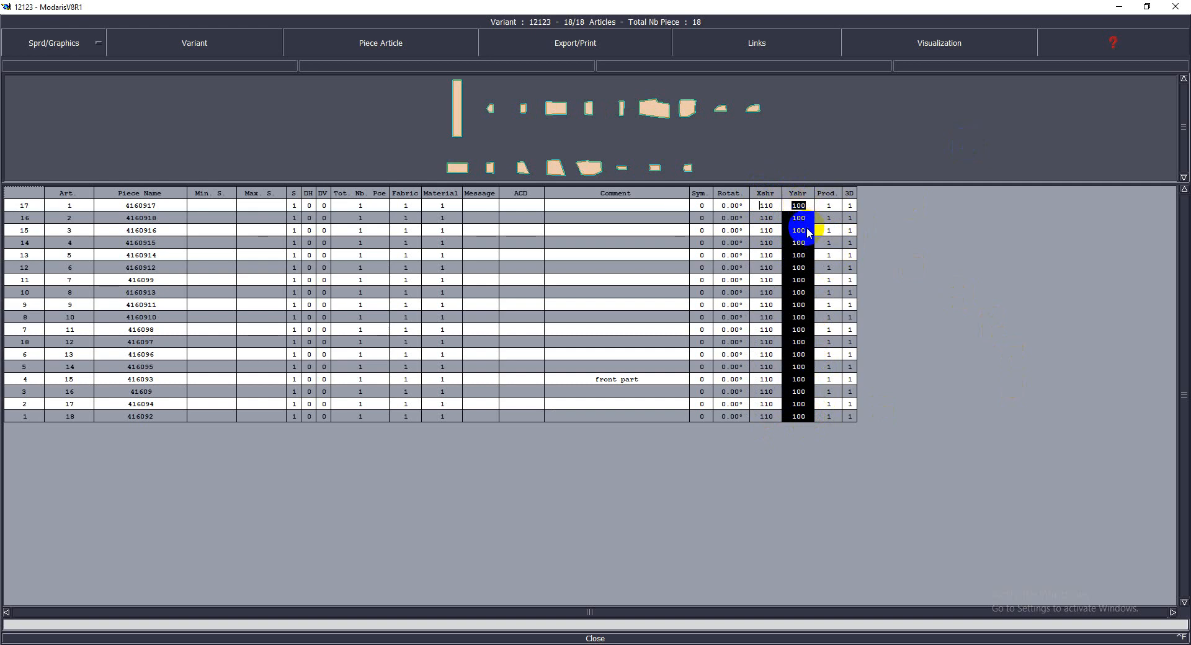
pyautogui.write('120')
pyautogui.press('Return')
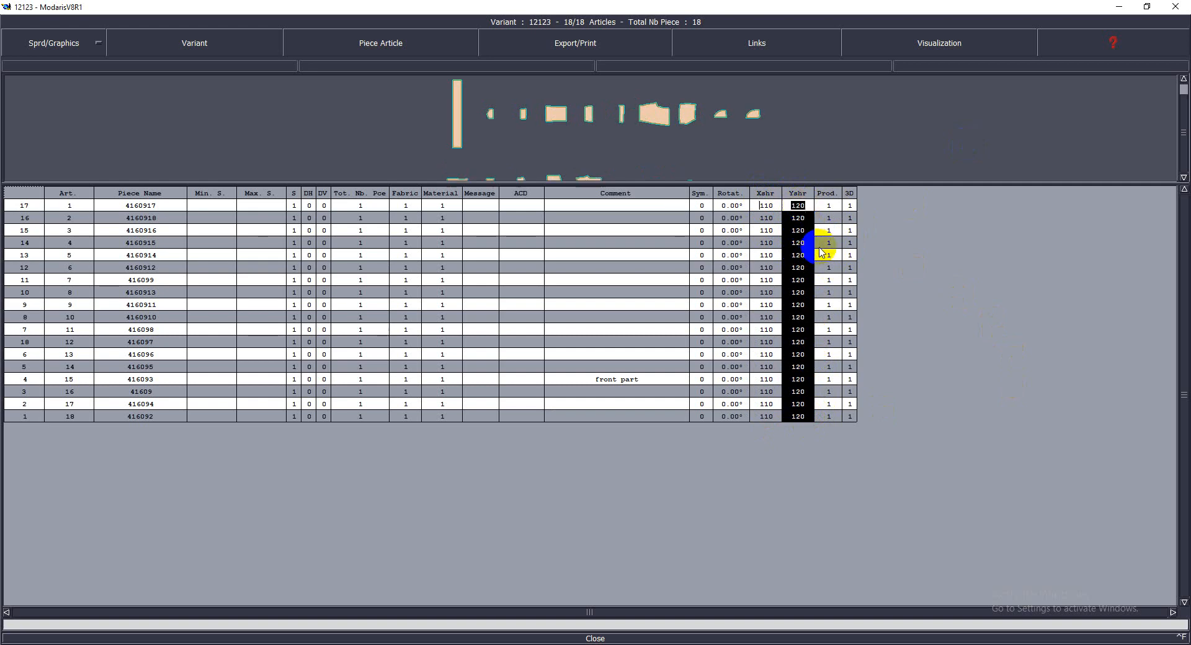
pyautogui.click(938, 274)
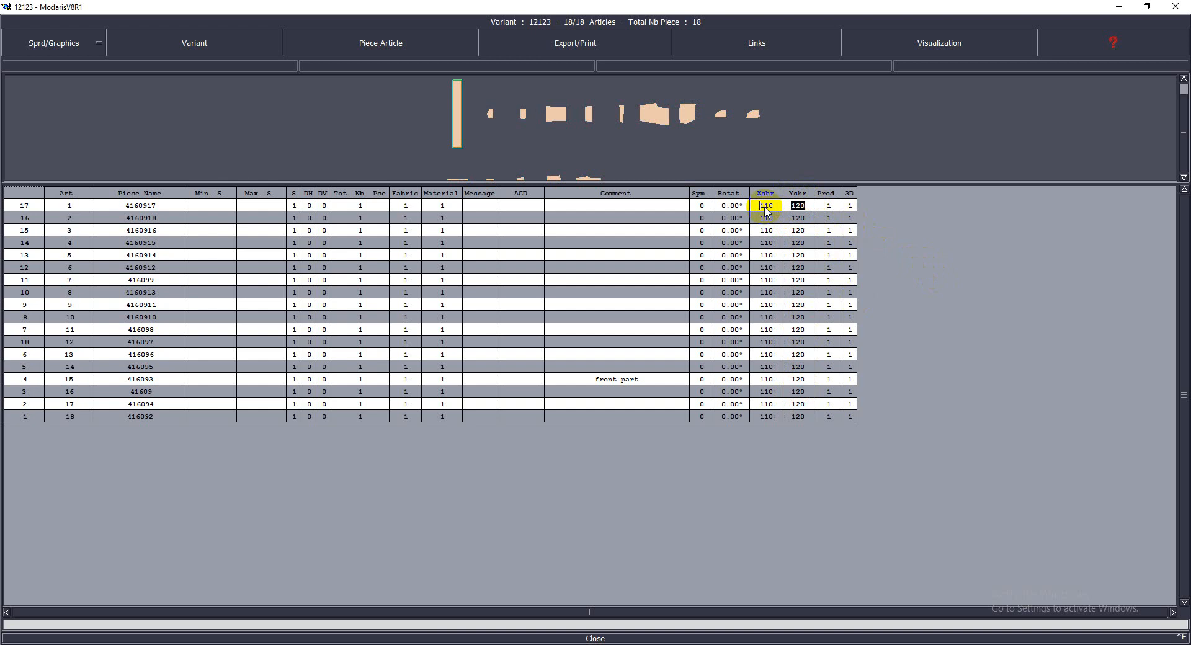
pyautogui.click(1120, 7)
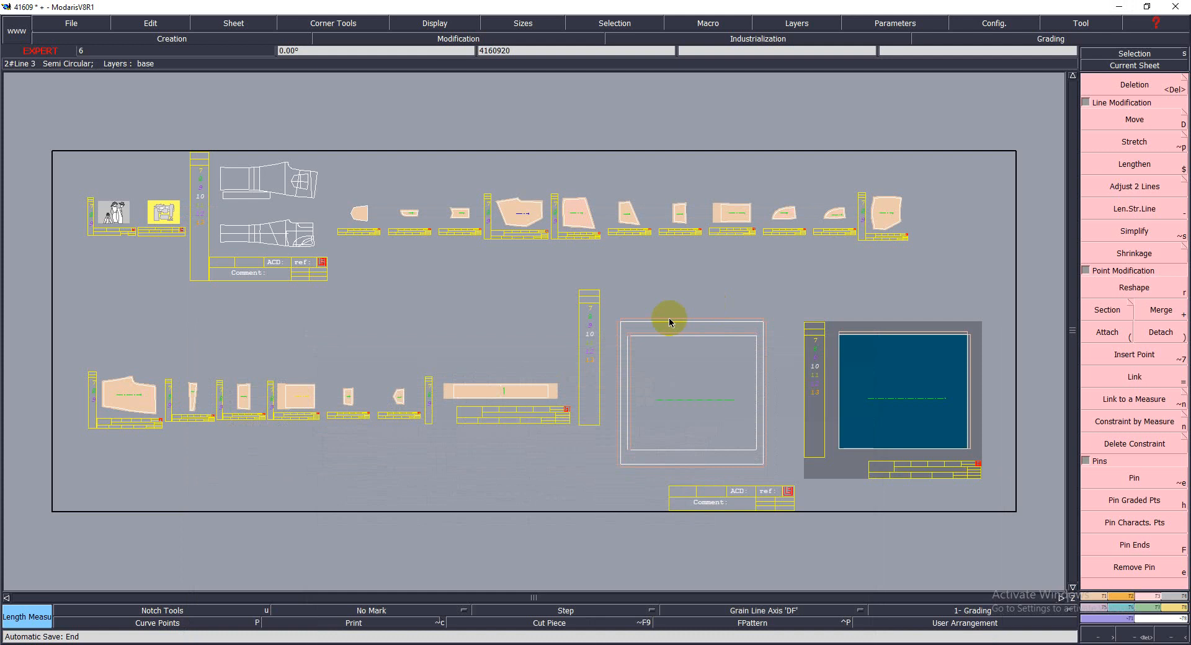
# Reopen variant 12123, set the Y shrinkage (Yshr) to 115 for all pieces, and return to the pattern desk
pyautogui.click(144, 397)
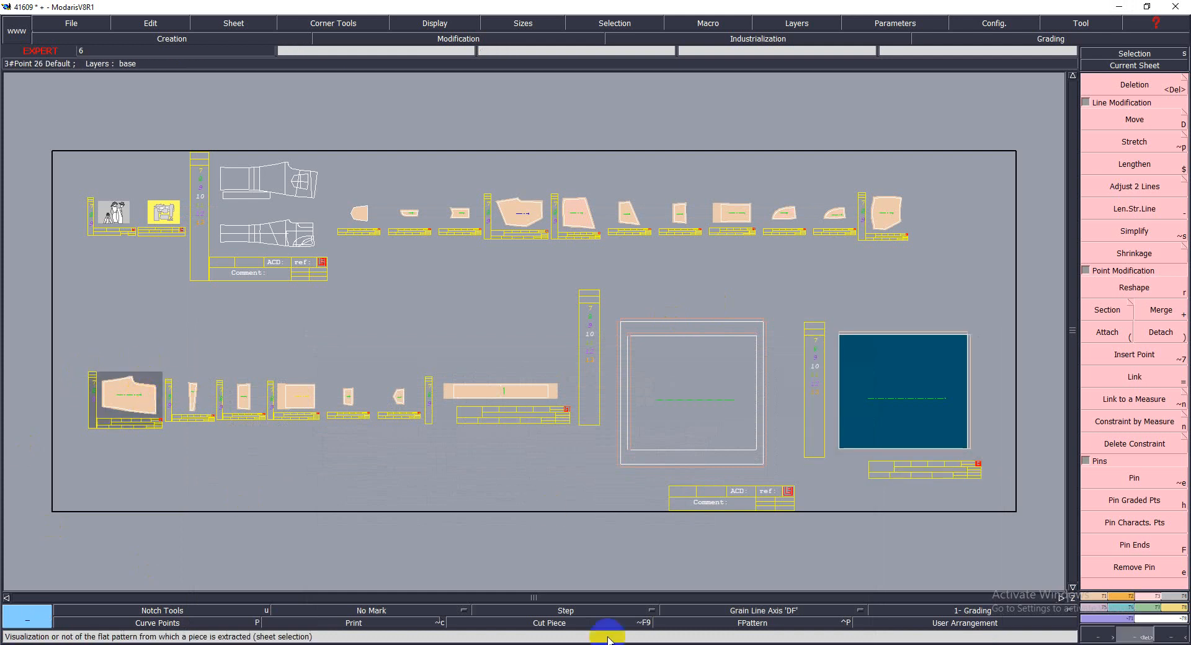
pyautogui.press('v')
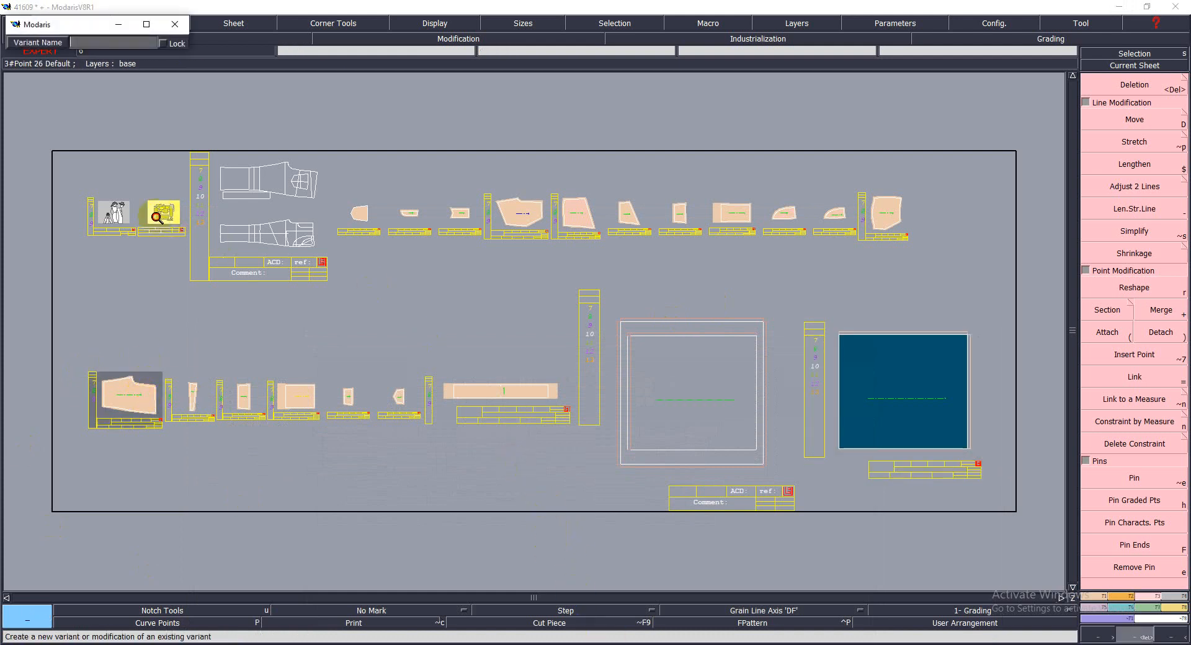
pyautogui.click(159, 215)
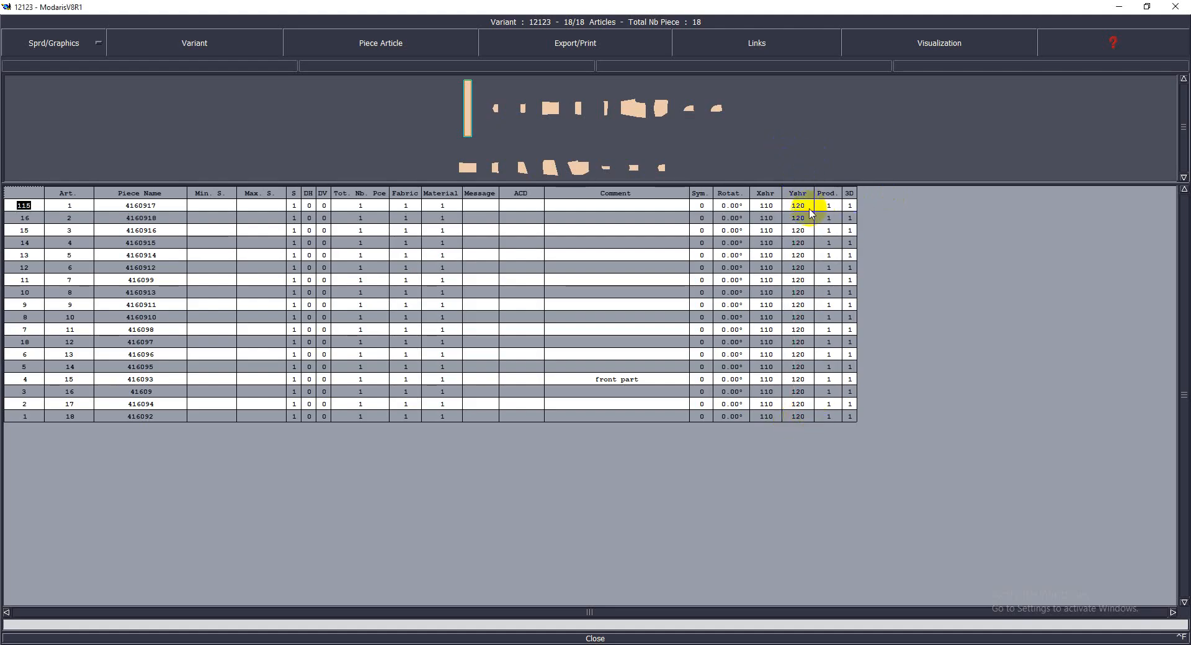
pyautogui.click(803, 218)
pyautogui.keyDown('shift'); pyautogui.click(799, 414); pyautogui.keyUp('shift')
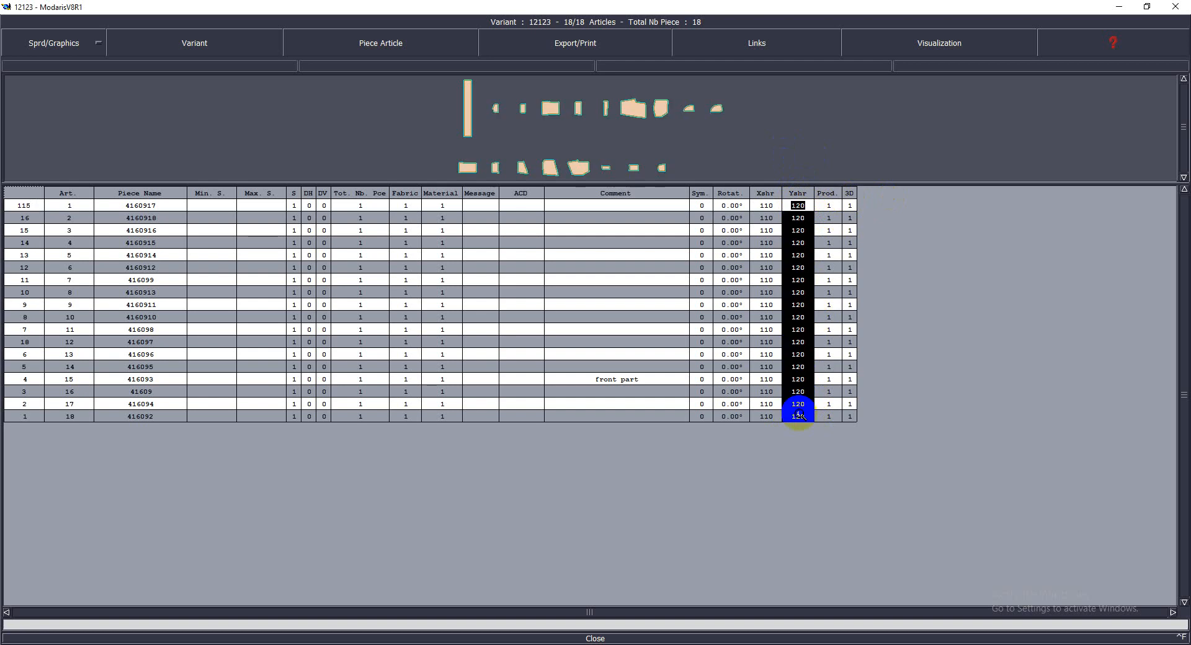
pyautogui.write('115')
pyautogui.press('Return')
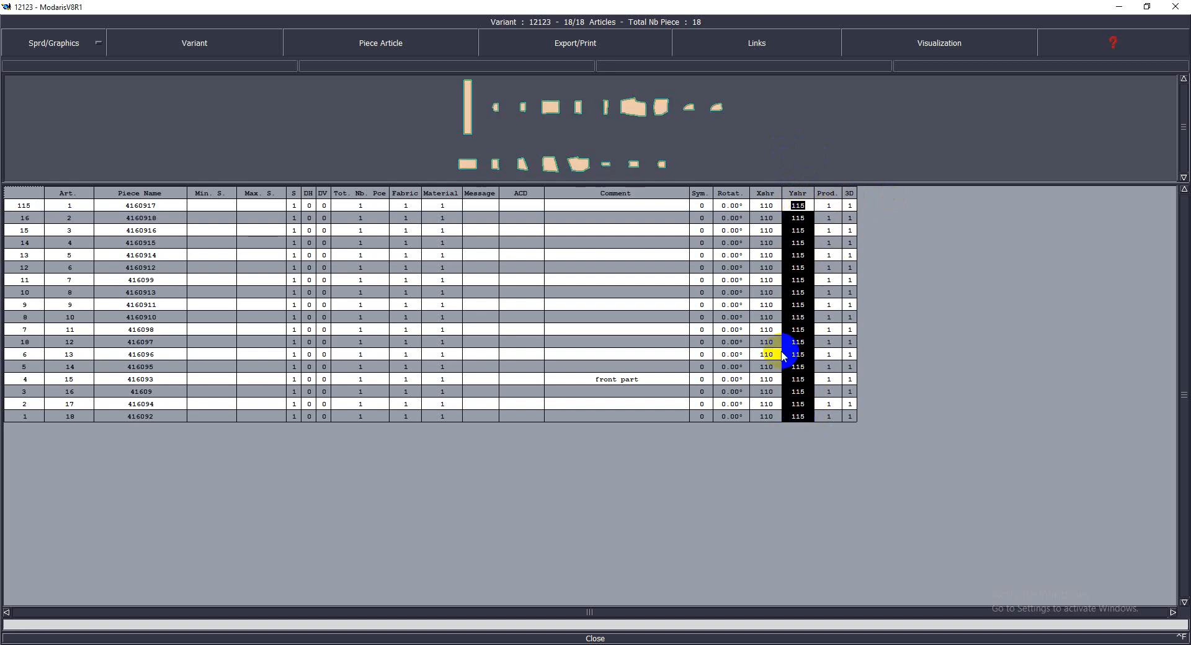
pyautogui.click(1121, 6)
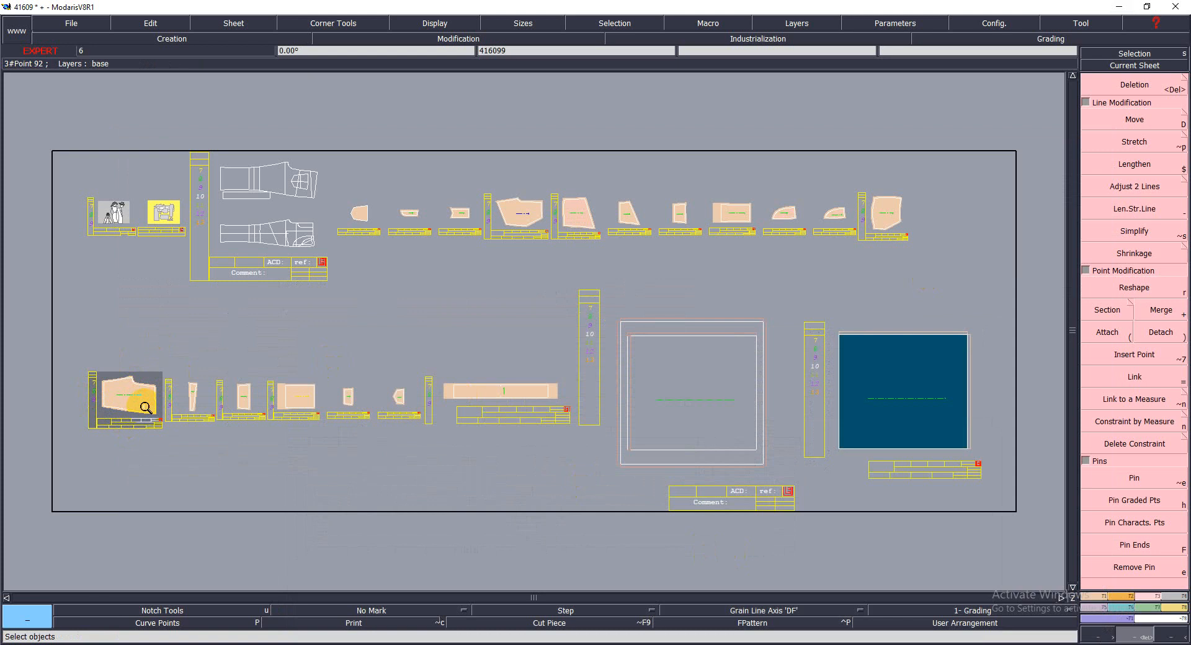
# Examine the variant sheet 12123 and review the X and Y shrinkage columns in its piece article table
pyautogui.click(195, 285)
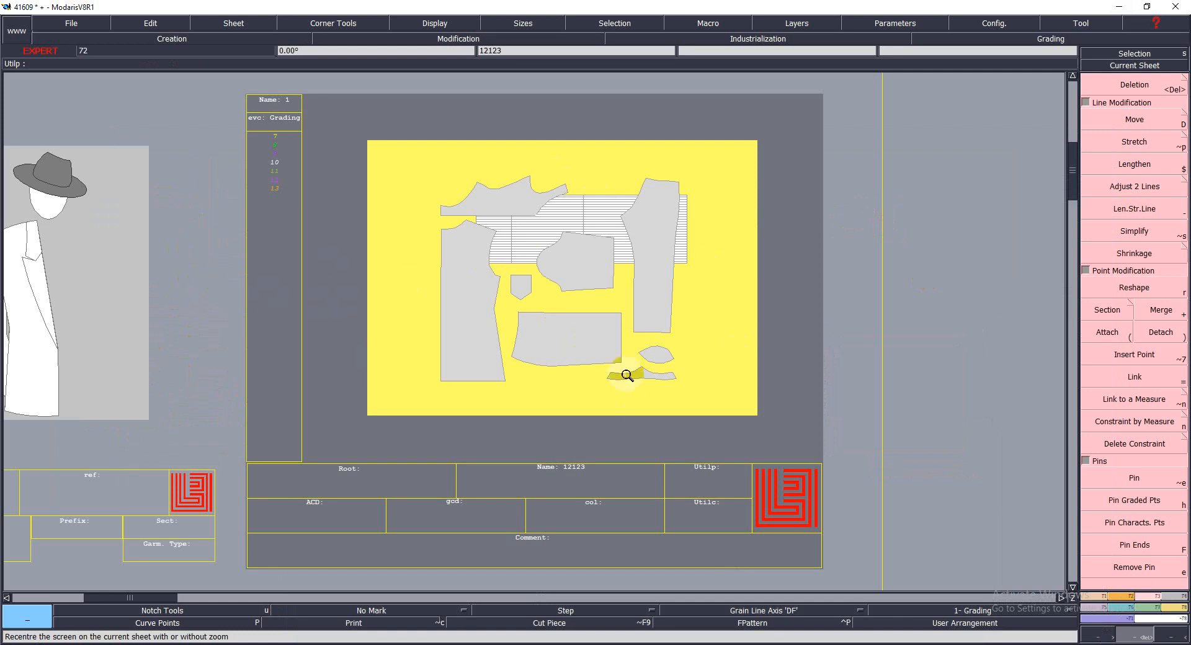
pyautogui.press('j')
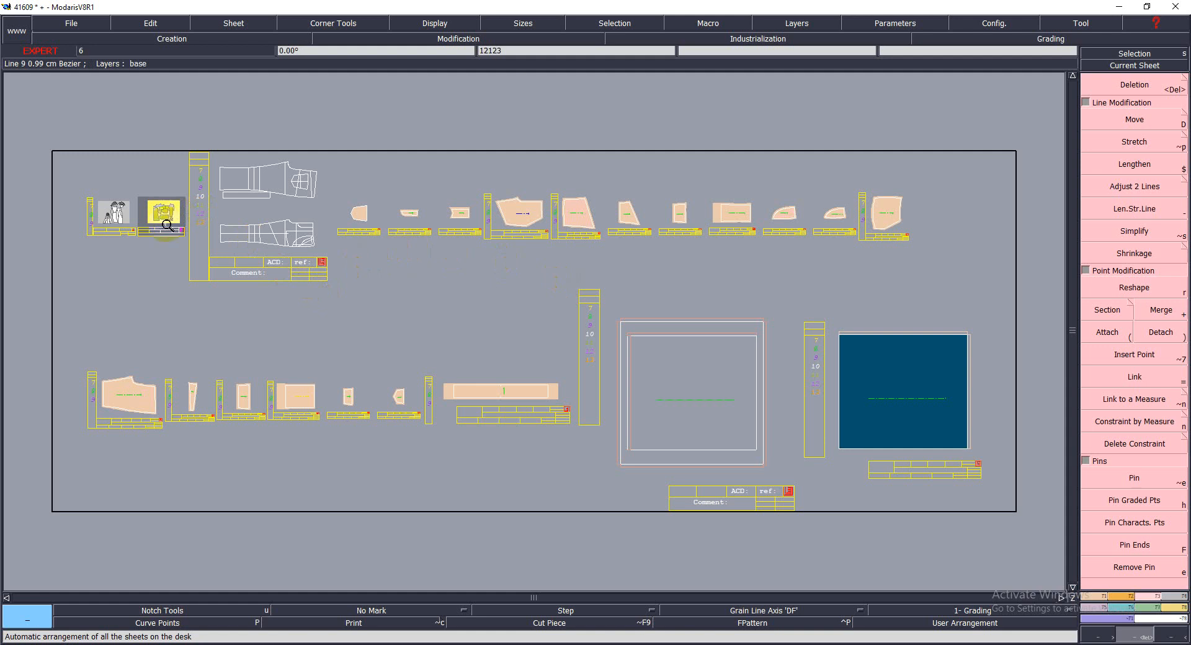
pyautogui.press('v')
pyautogui.click(165, 215)
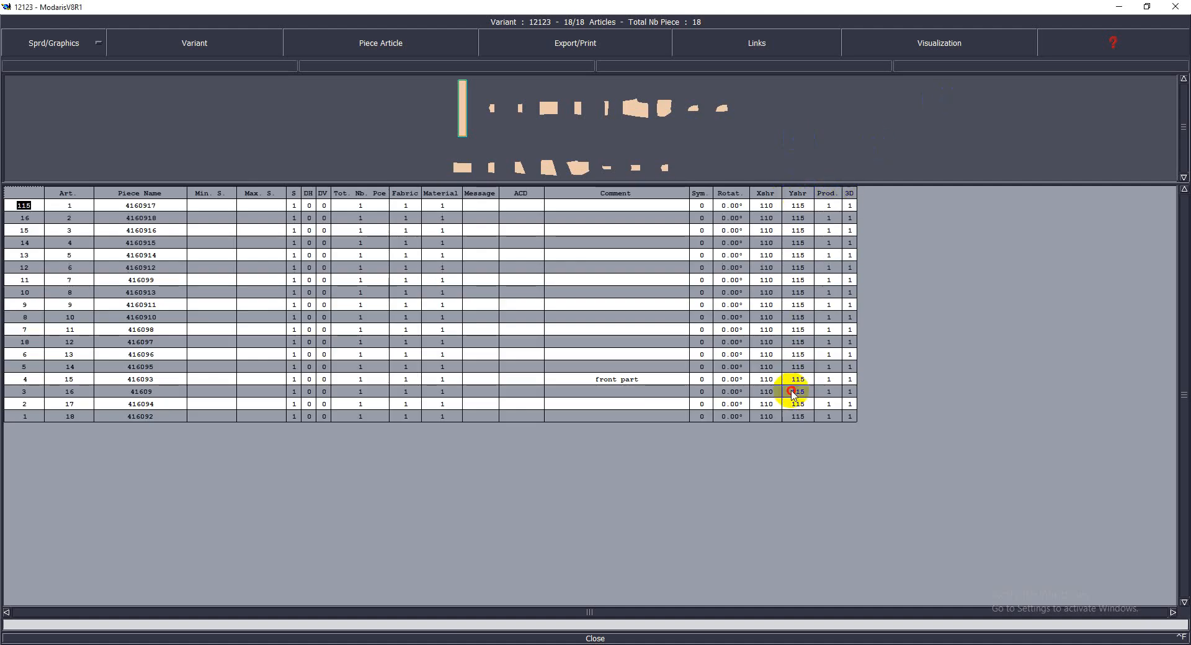
pyautogui.moveTo(792, 391); pyautogui.dragTo(805, 419)
pyautogui.moveTo(762, 194); pyautogui.dragTo(768, 418)
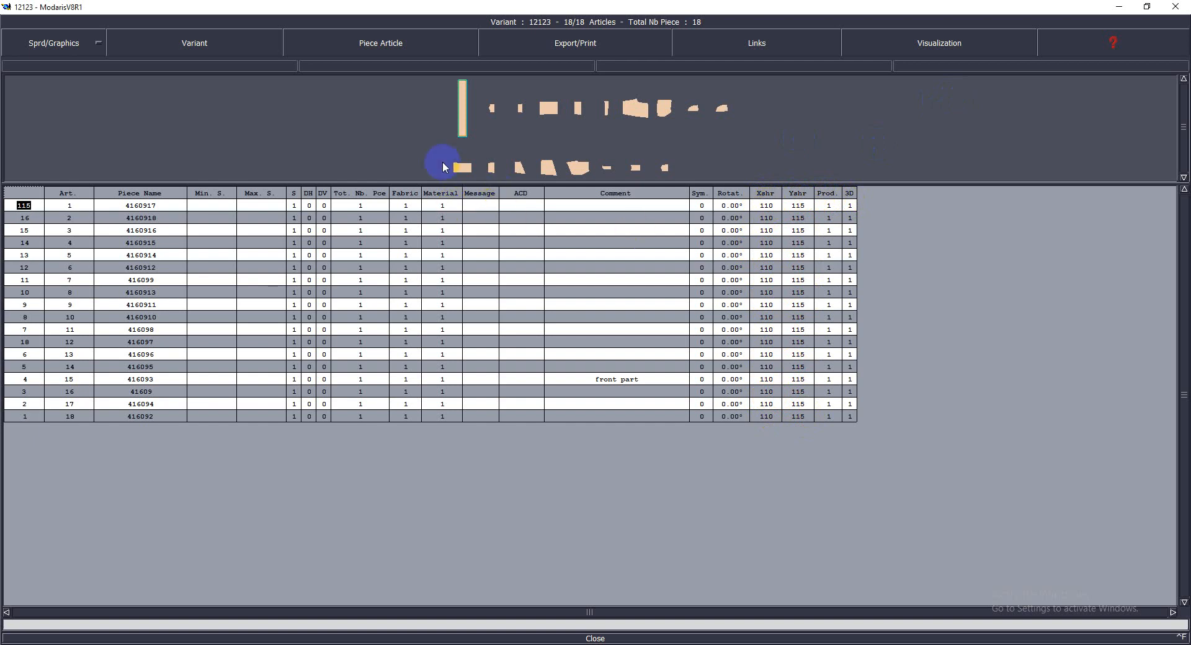
# Review the X shrinkage (Xshr) values across all 18 pieces of variant 12123
pyautogui.click(757, 196)
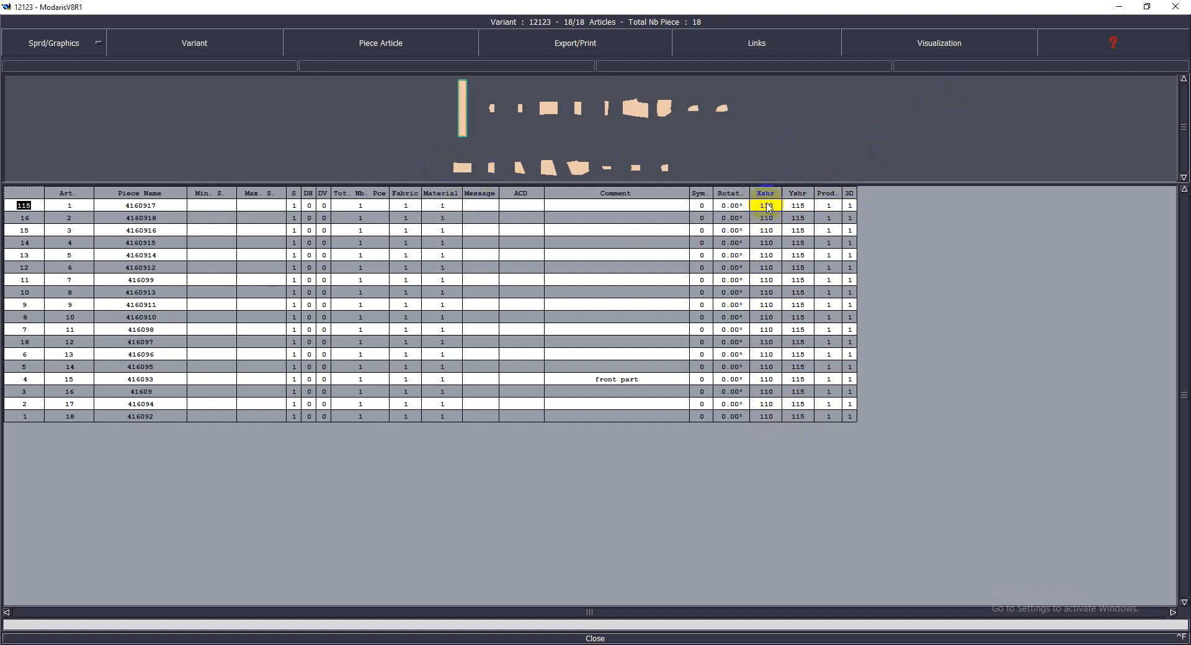
pyautogui.moveTo(769, 208); pyautogui.dragTo(775, 415)
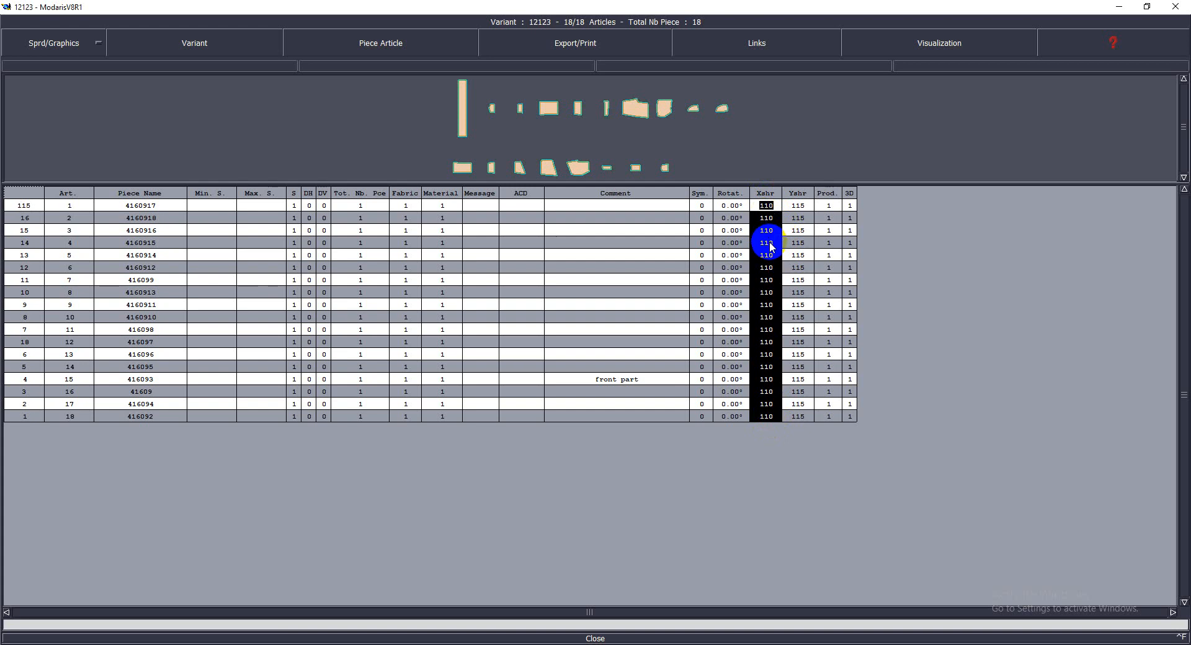
pyautogui.click(766, 207)
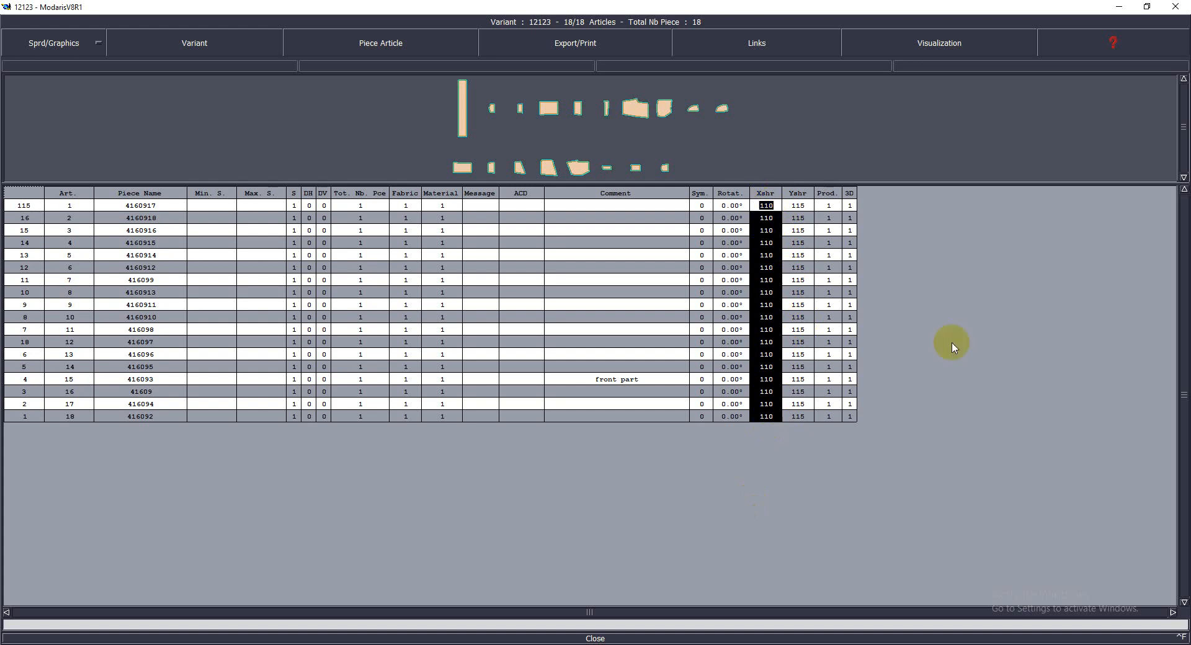
# Set the Y shrinkage (Yshr) to 120 for all pieces in the variant and close the variant table
pyautogui.moveTo(800, 206); pyautogui.dragTo(804, 419)
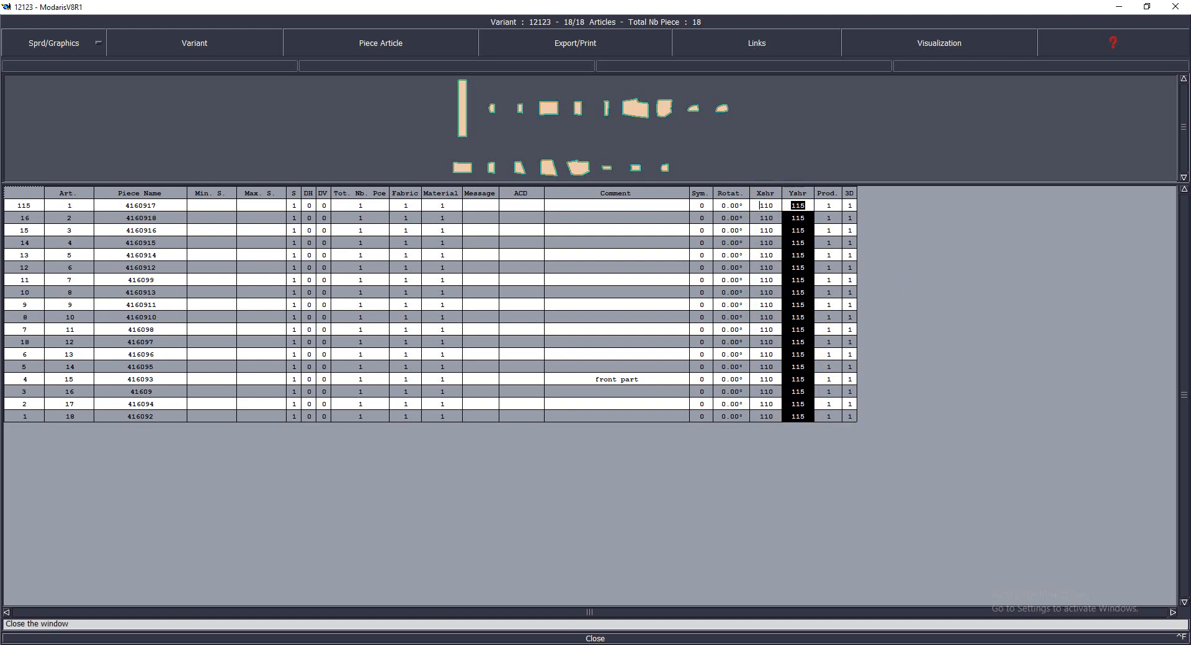
pyautogui.moveTo(593, 644)
pyautogui.click(802, 205)
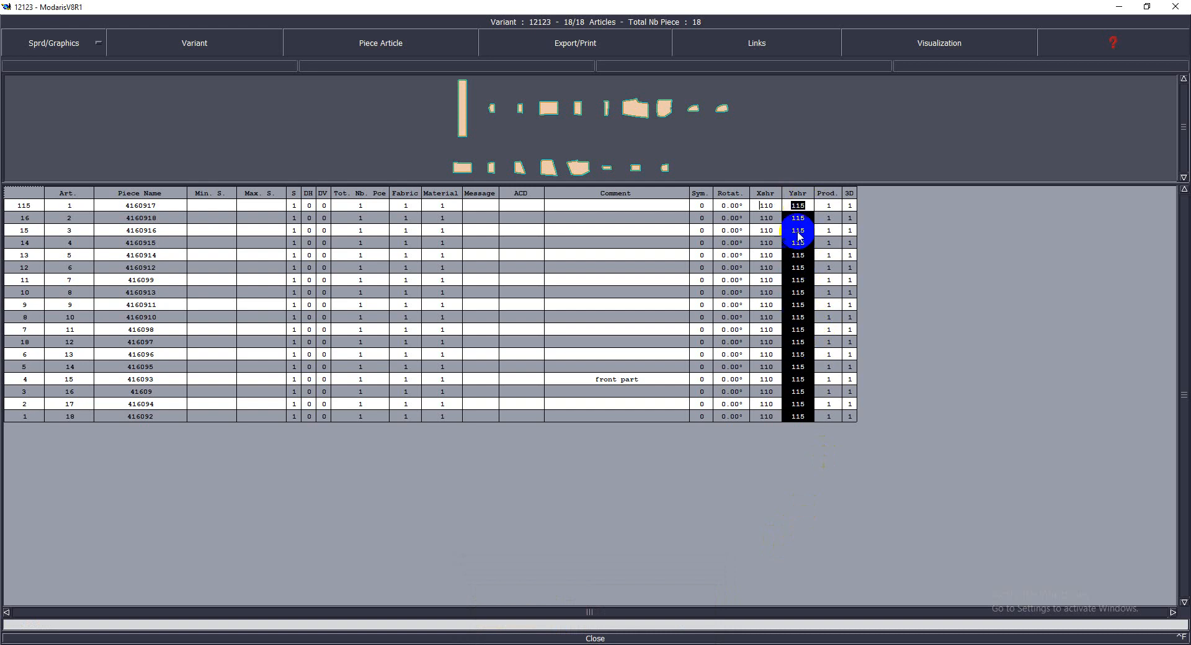
pyautogui.click(800, 207)
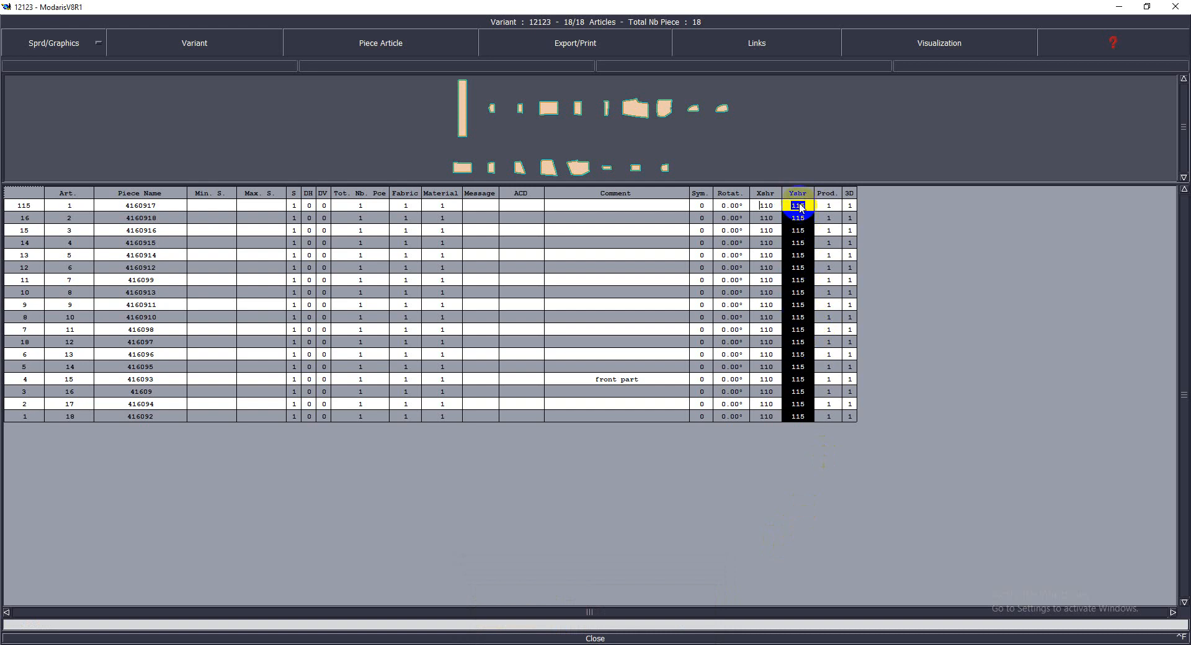
pyautogui.click(812, 422)
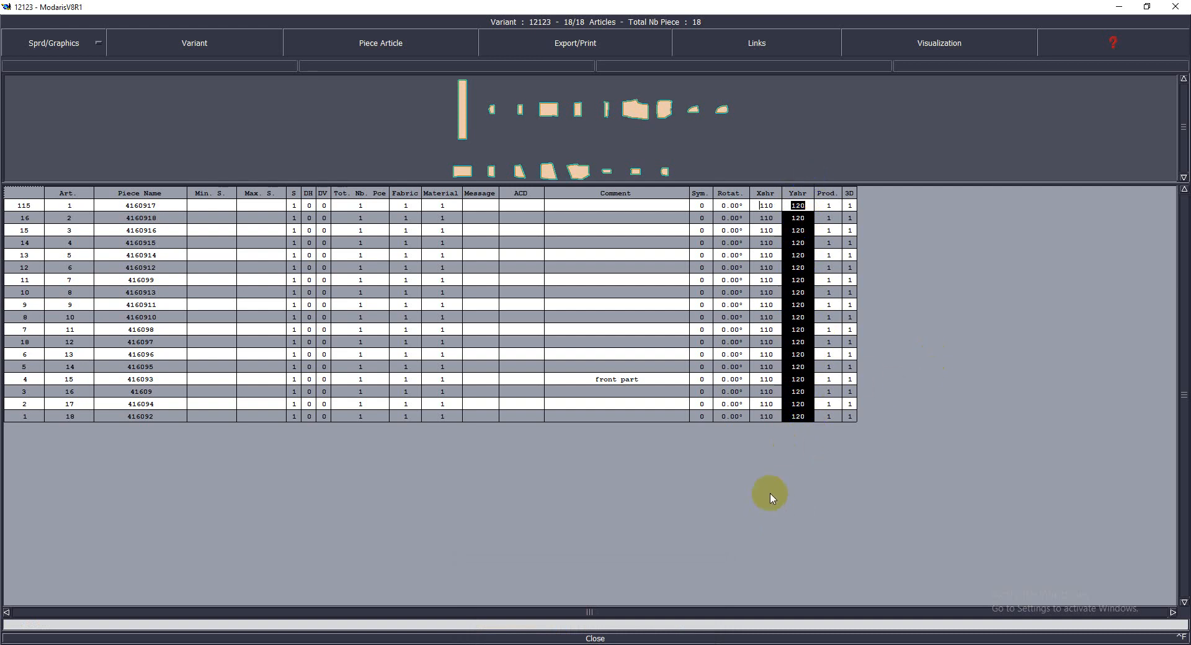
pyautogui.click(594, 639)
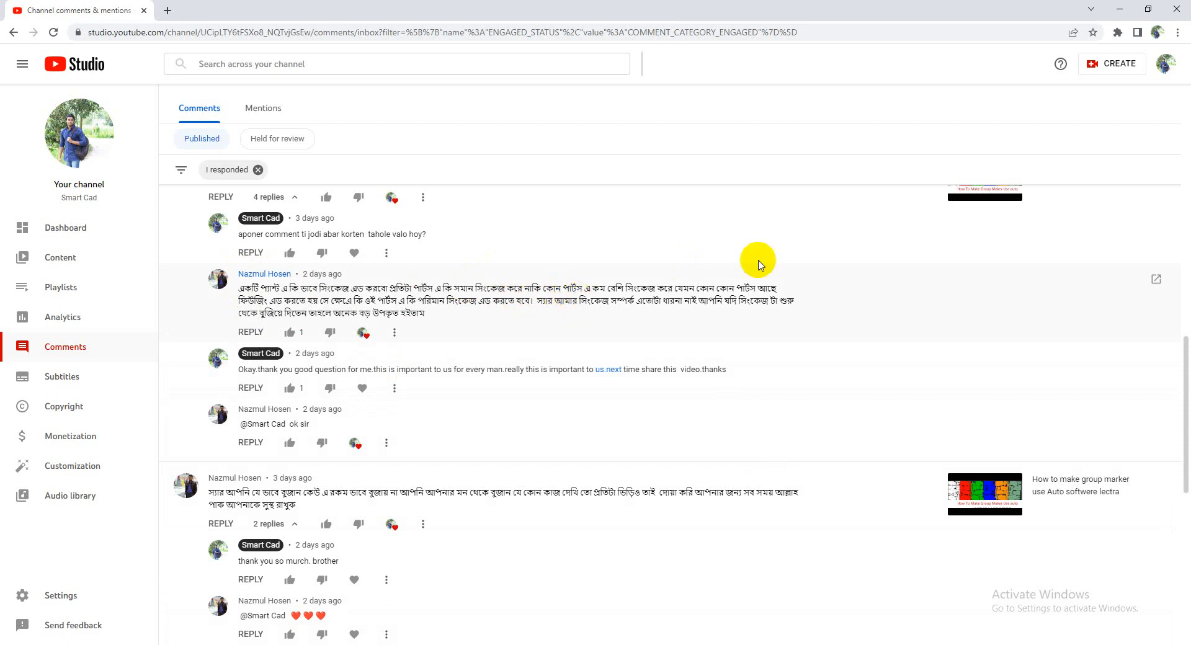
pyautogui.click(1120, 9)
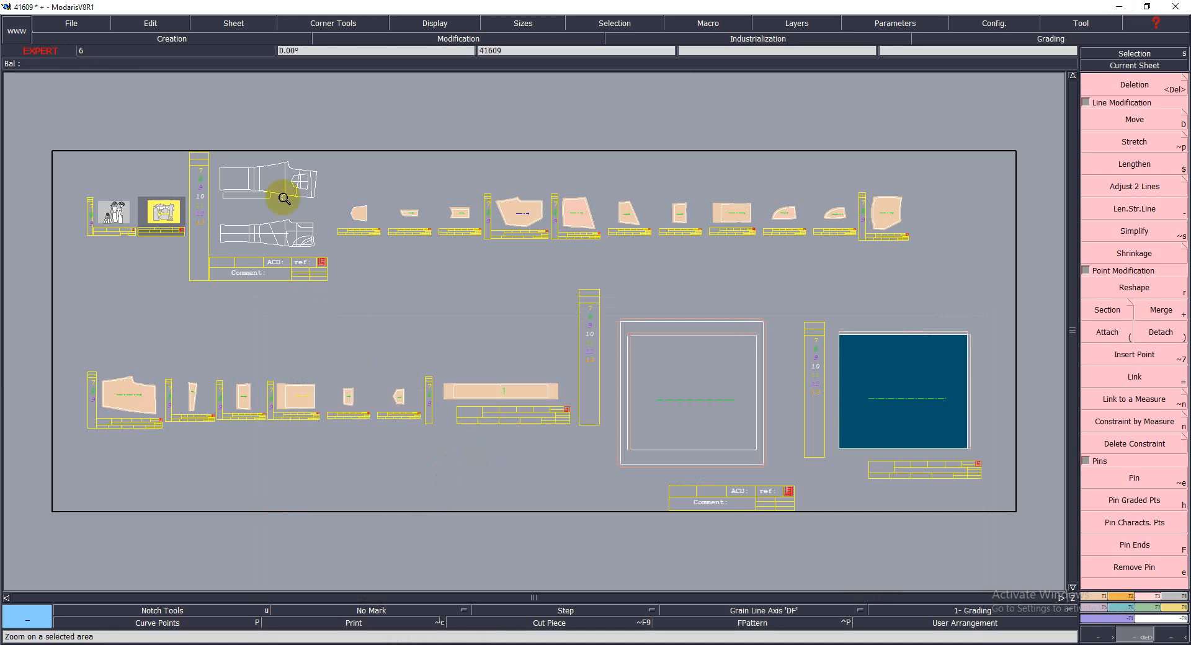
pyautogui.moveTo(751, 322); pyautogui.dragTo(919, 365)
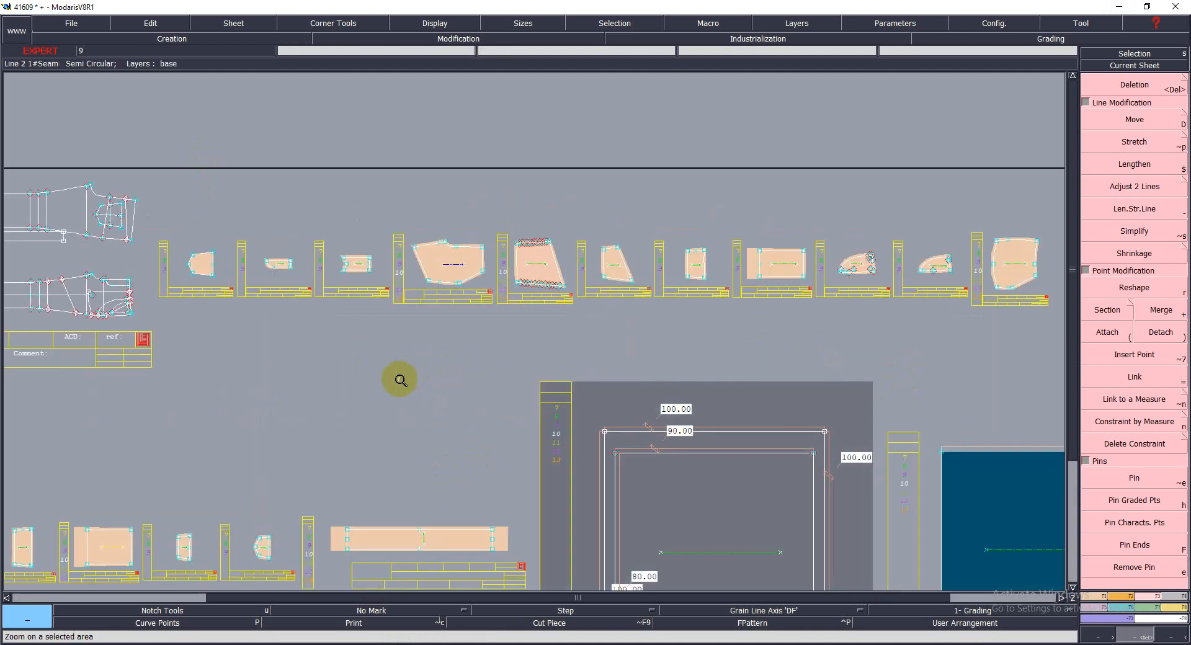
pyautogui.press('j')
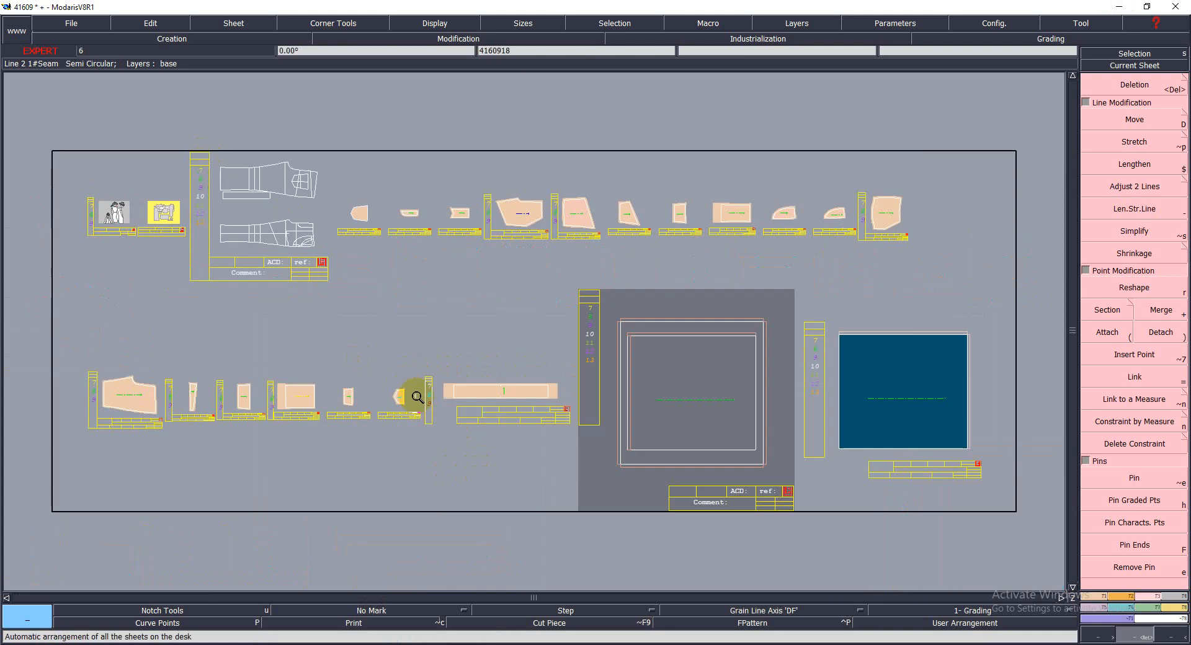
pyautogui.click(338, 409)
pyautogui.press('j')
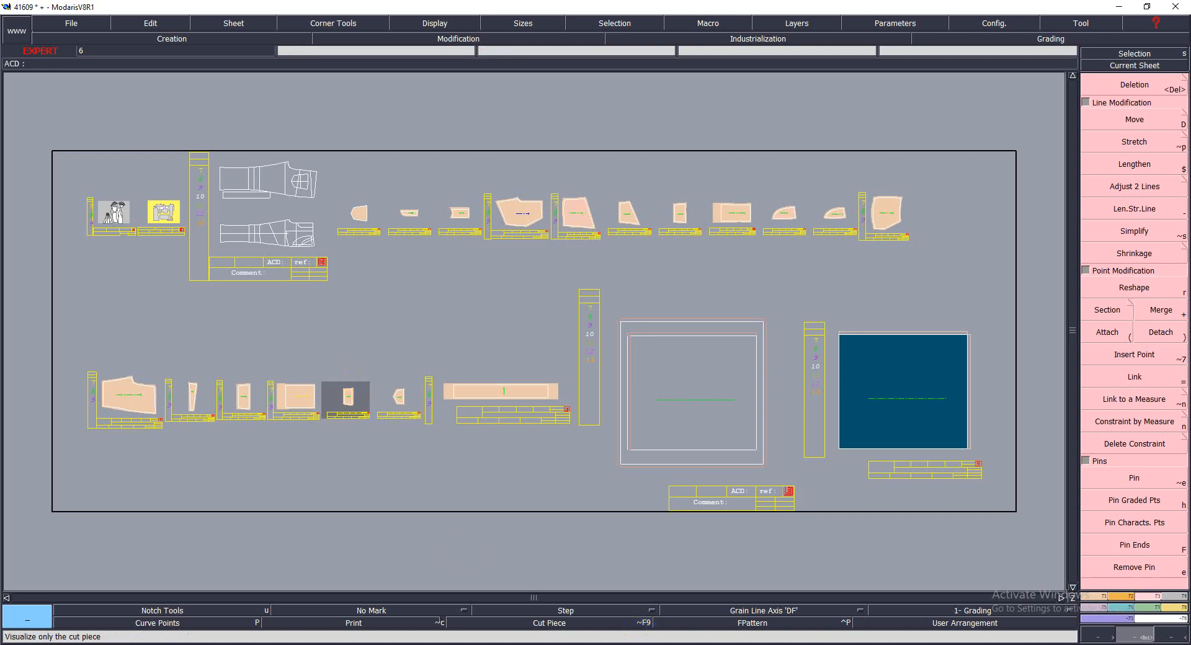
pyautogui.hotkey('alt', 'Tab')
pyautogui.click(1120, 9)
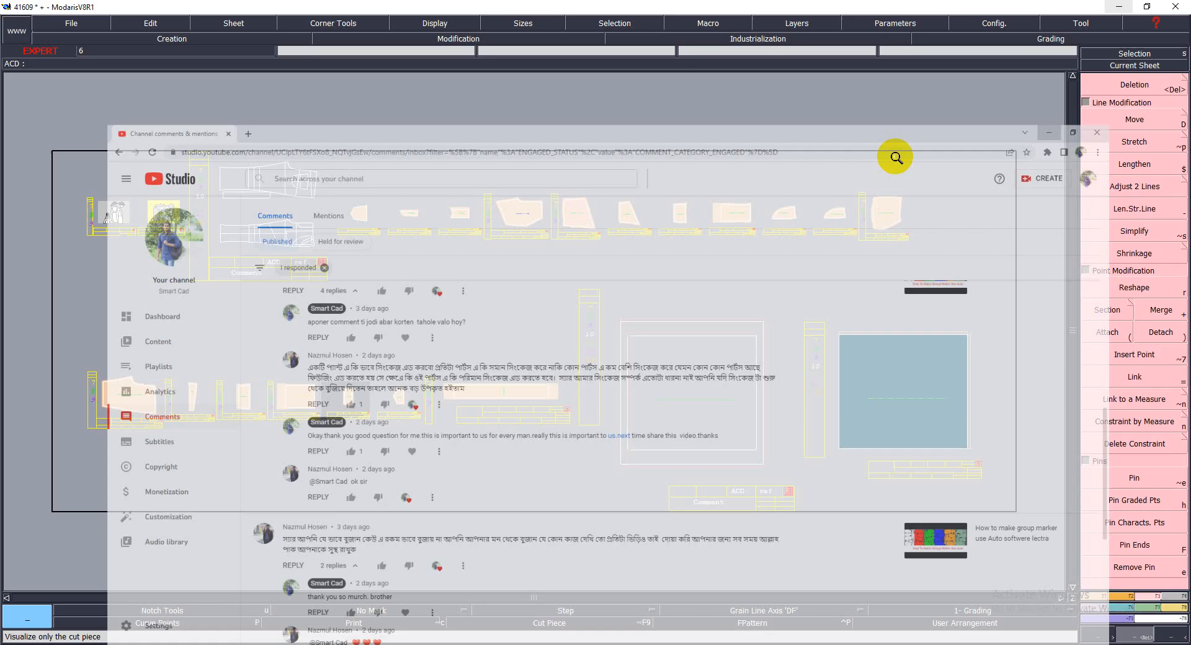
# Open variant 12123 full size, check its Xshr and Yshr columns, and return to the pattern desk
pyautogui.click(158, 210)
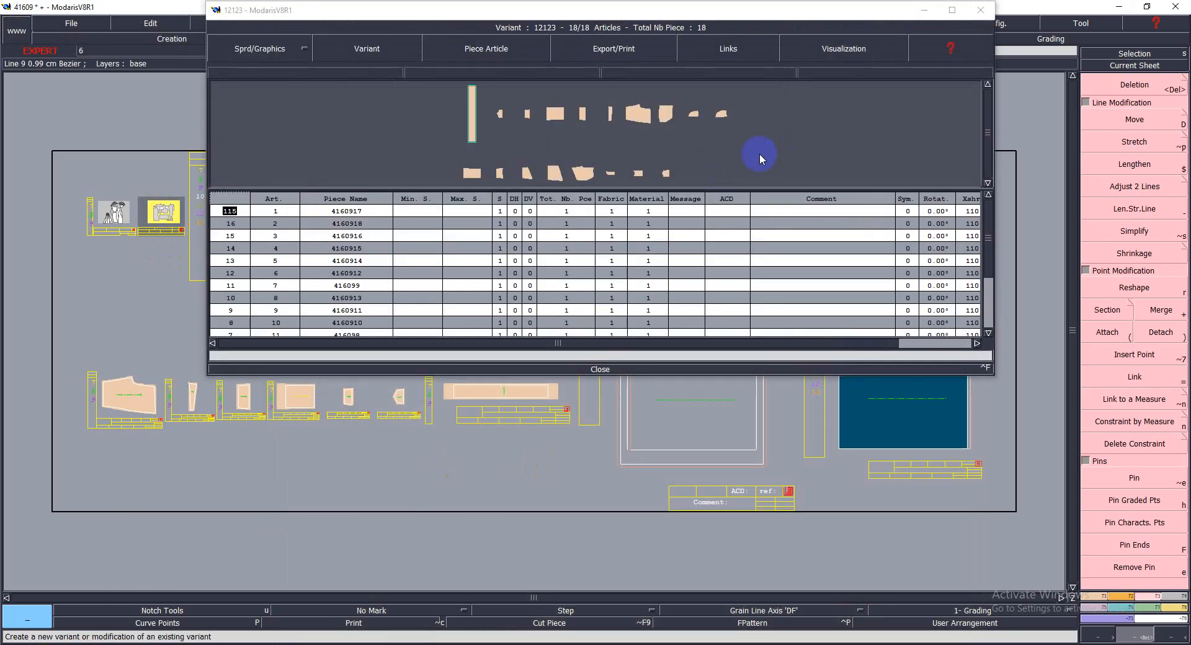
pyautogui.click(952, 10)
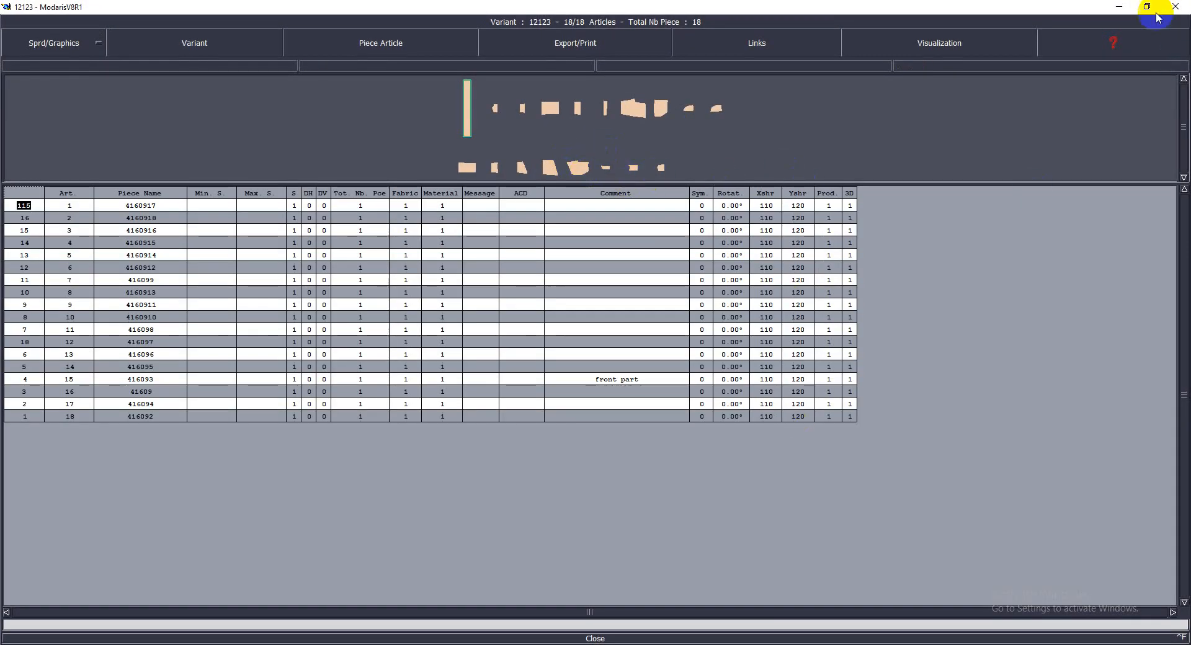
pyautogui.click(1120, 6)
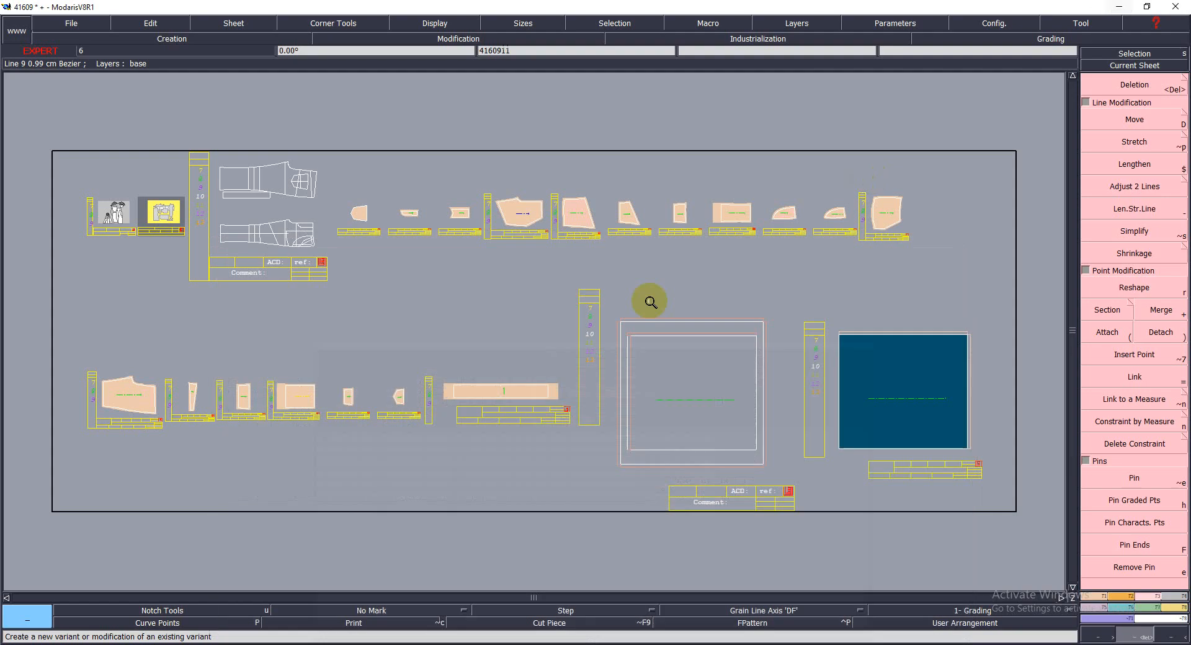
# Measure the length of the long straight seam edge on the small five-sided piece 4160918
pyautogui.click(397, 400)
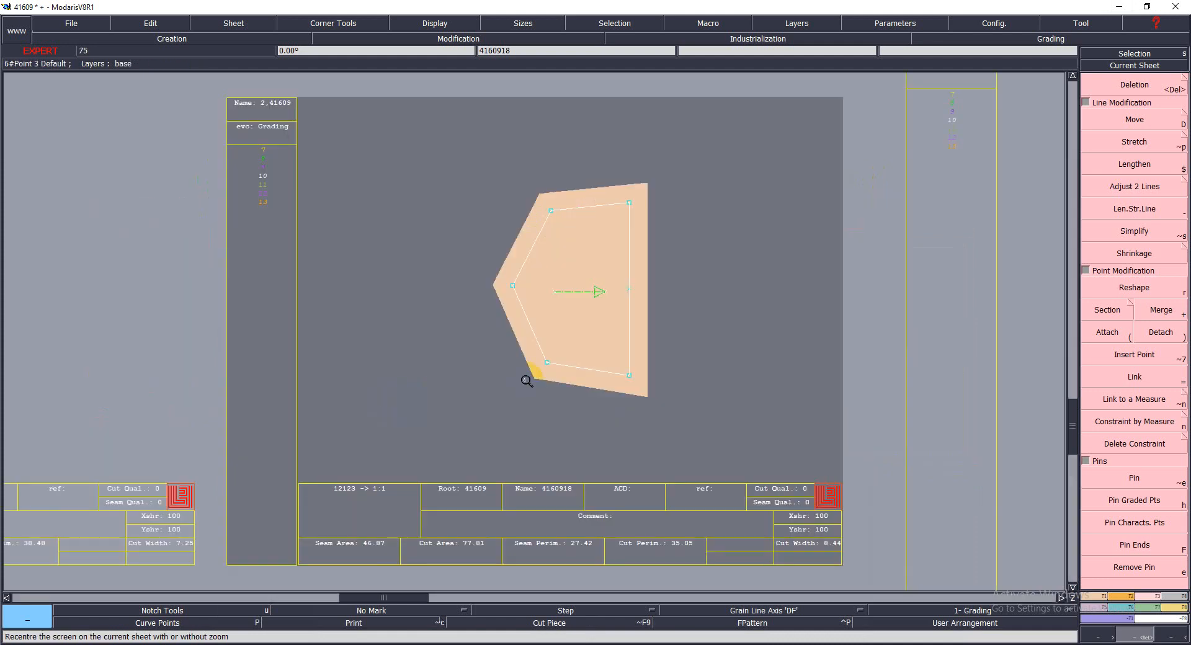
pyautogui.moveTo(744, 474); pyautogui.dragTo(744, 474)
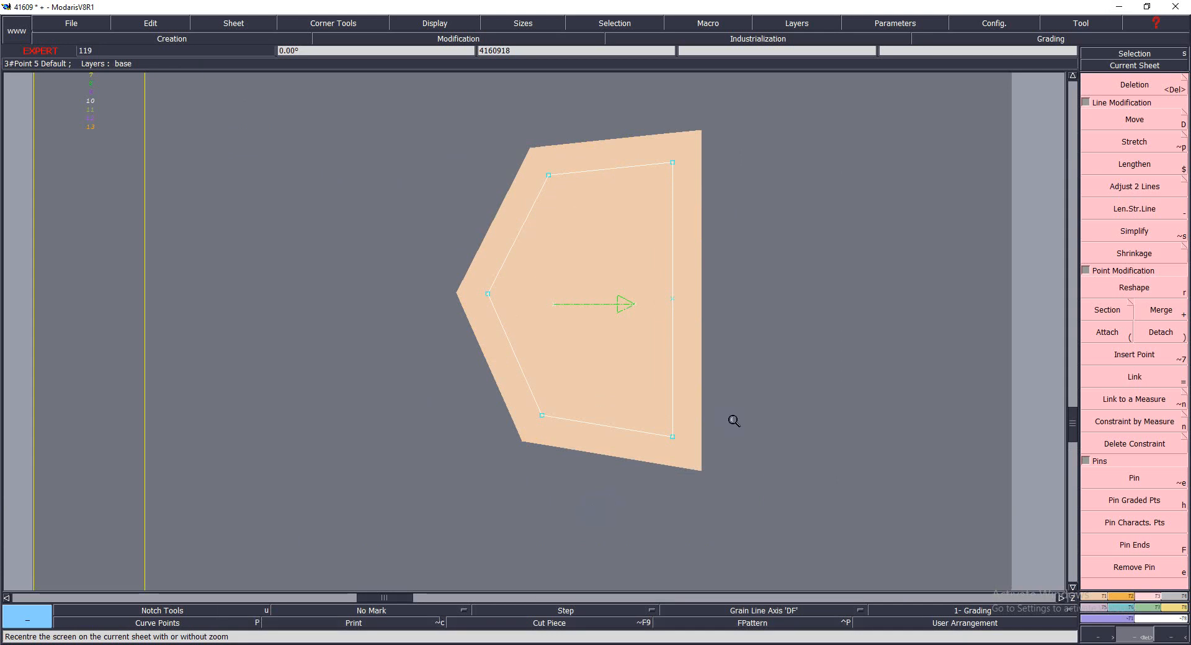
pyautogui.press('l')
pyautogui.moveTo(688, 368); pyautogui.dragTo(672, 346)
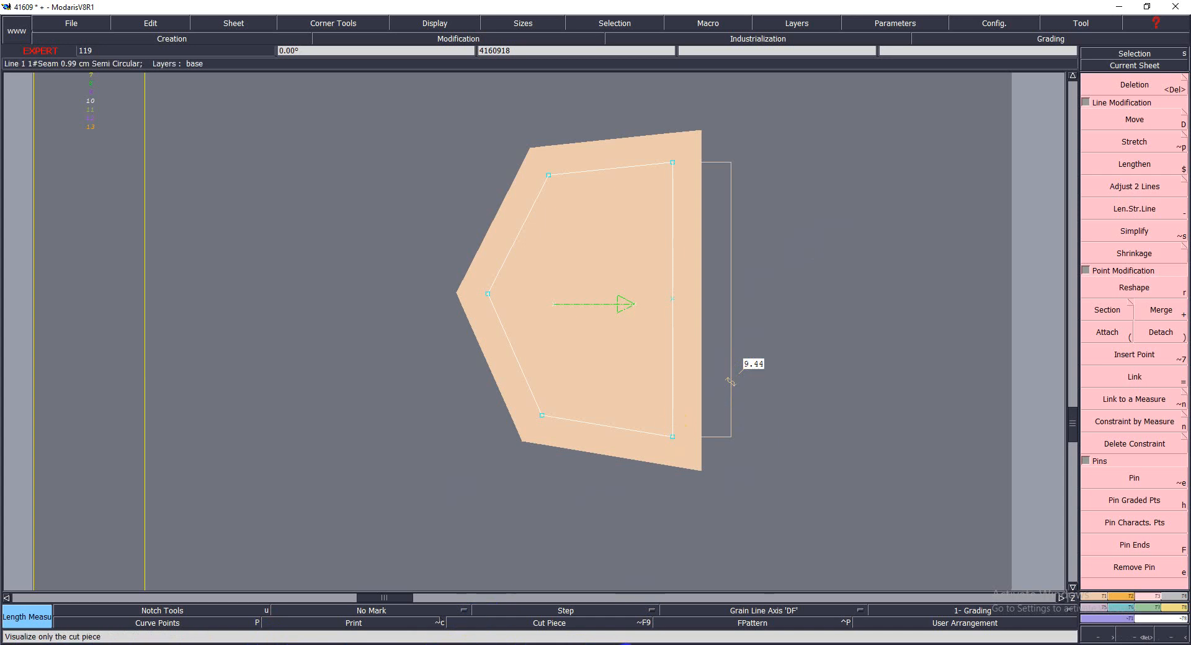
# Open the Calculator, enter 9.22, and return to the measured piece in Modaris
pyautogui.press('super')
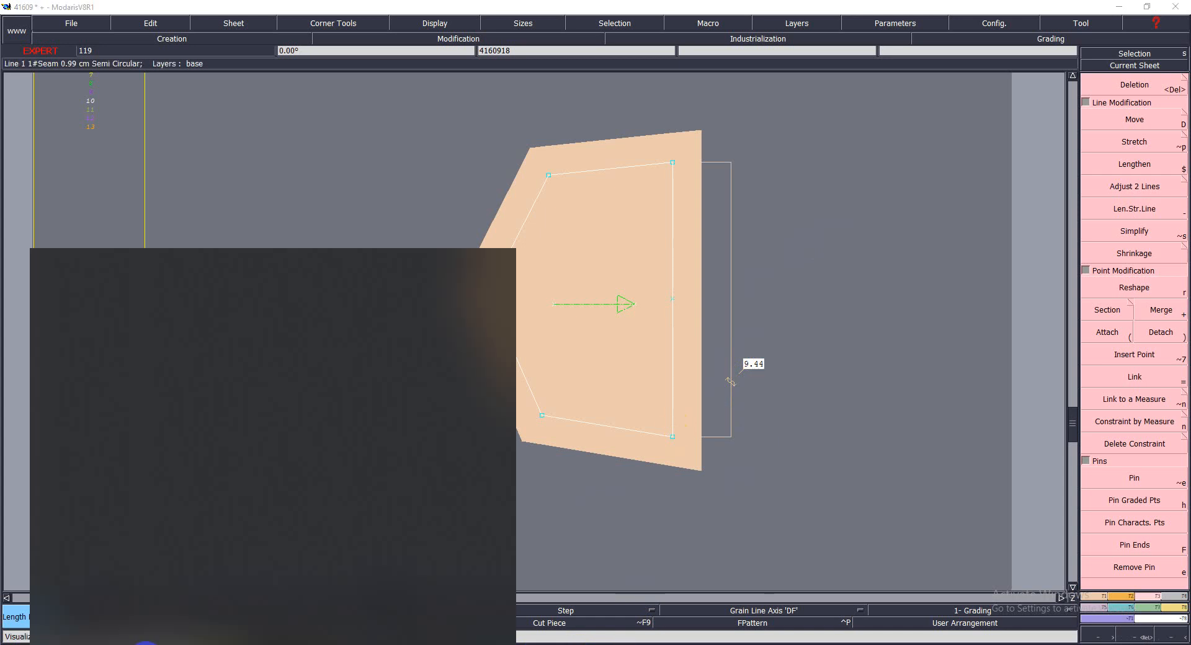
pyautogui.click(105, 444)
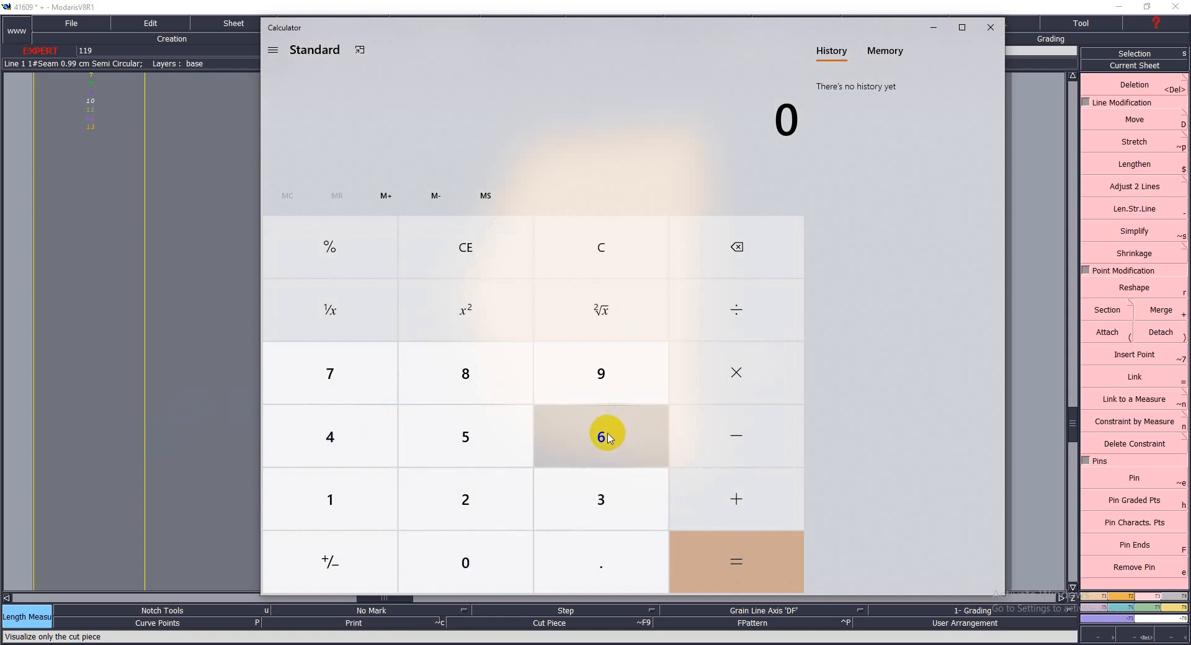
pyautogui.click(607, 383)
pyautogui.click(561, 549)
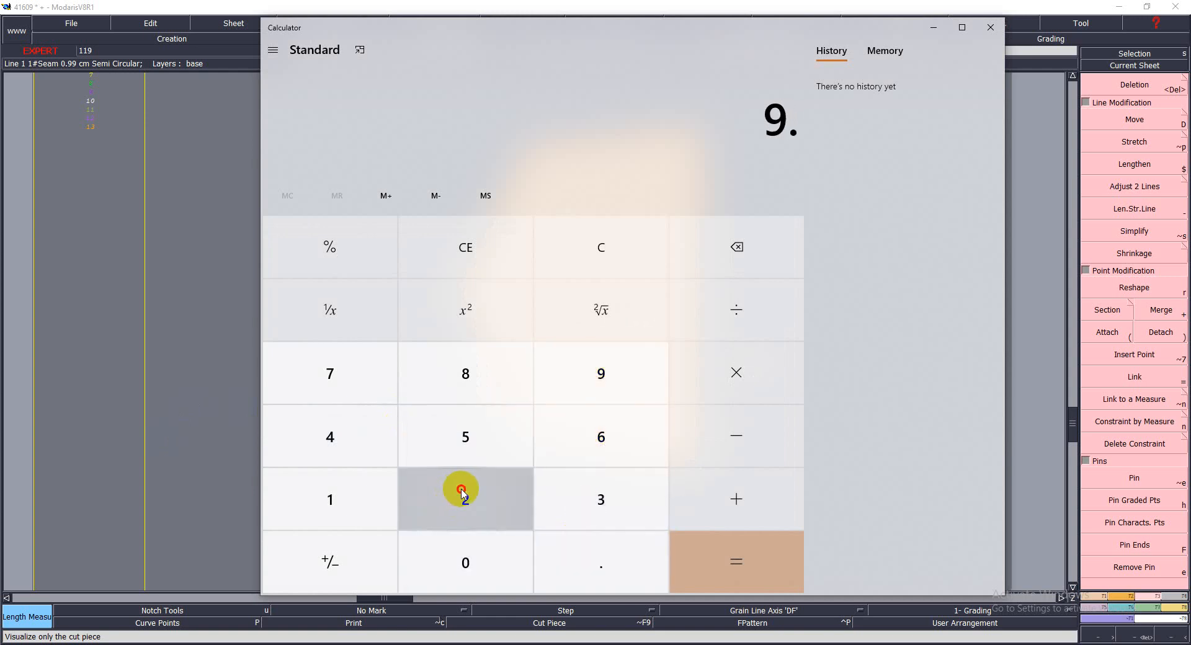
pyautogui.doubleClick(460, 490)
pyautogui.click(933, 27)
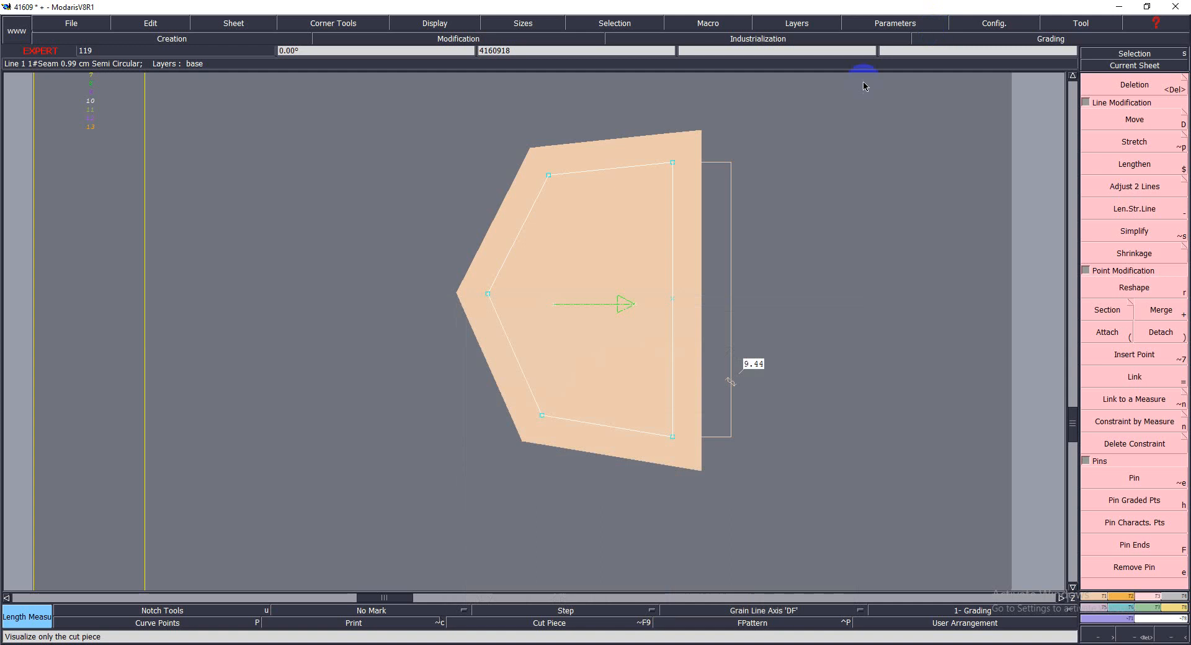
# Show all sheets on the desk and reopen variant 12123 to recheck the shrinkage percentages of its pieces
pyautogui.press('F9')
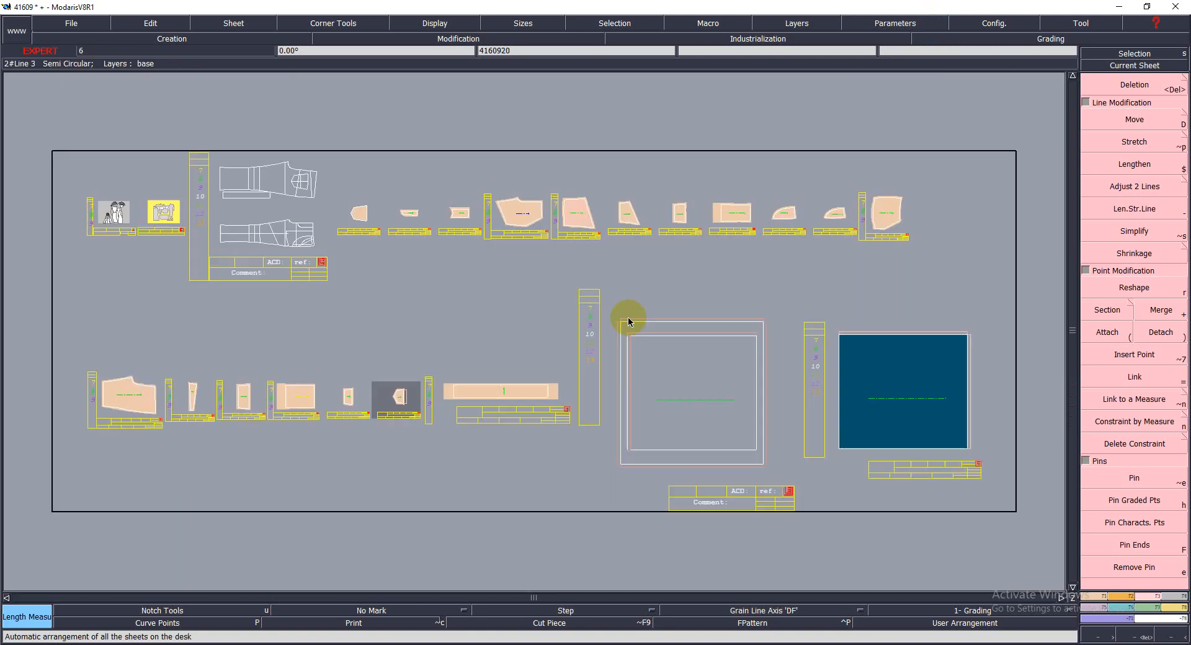
pyautogui.hotkey('ctrl', 'v')
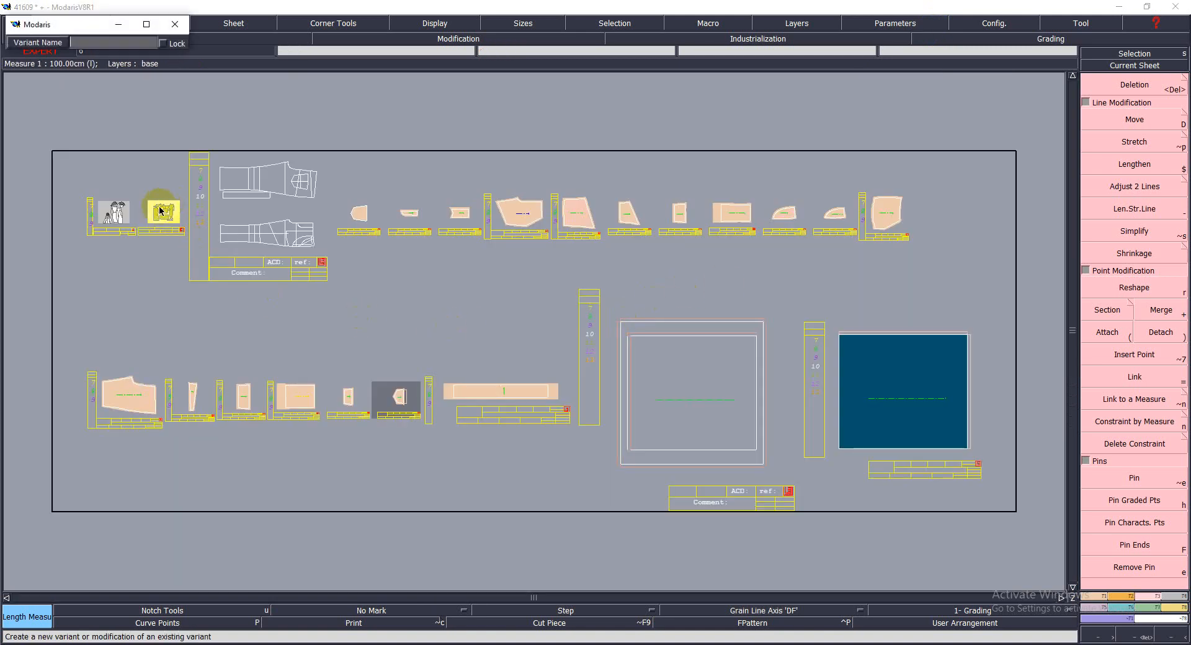
pyautogui.click(162, 211)
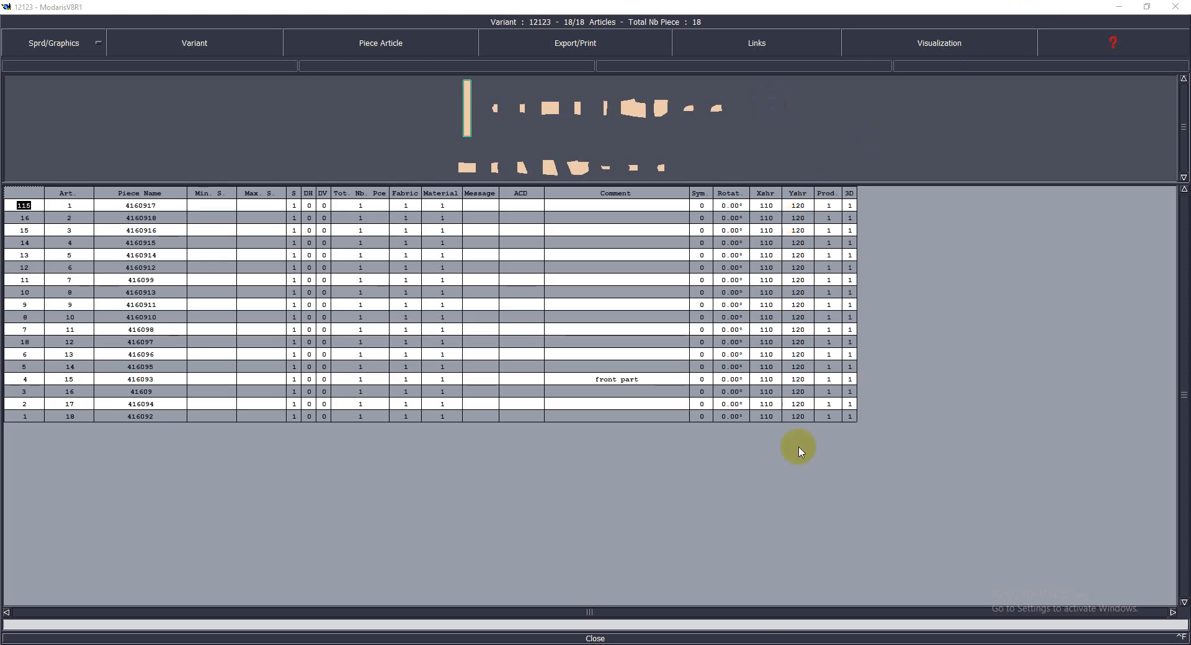
pyautogui.click(1117, 11)
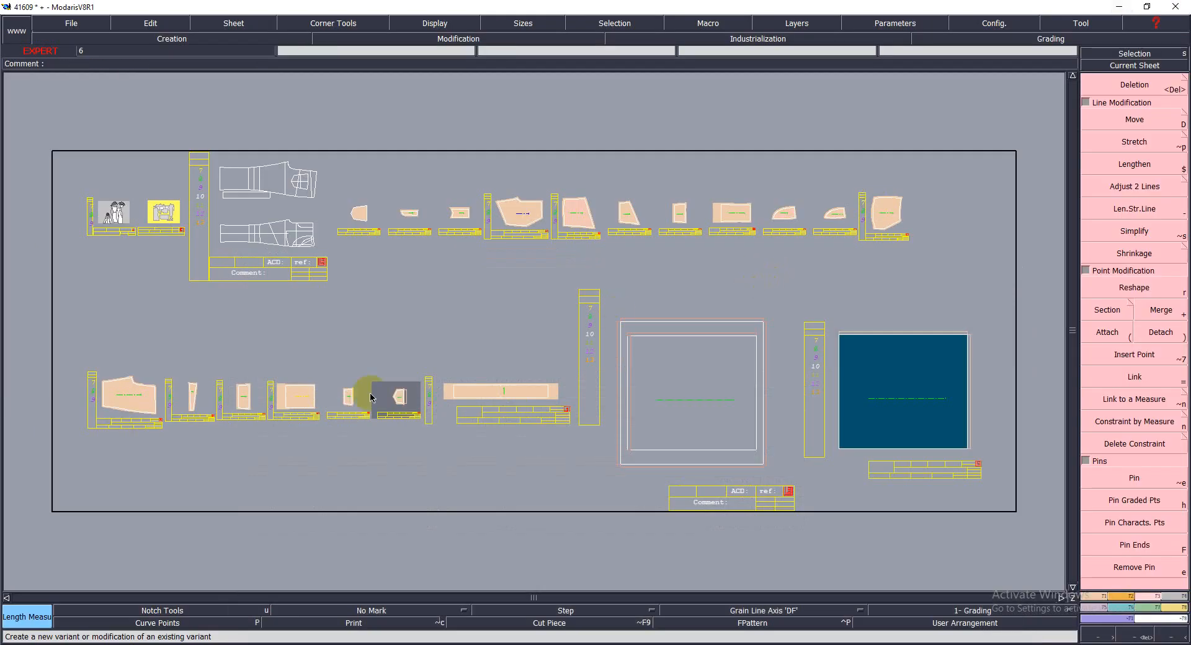
pyautogui.press('Return')
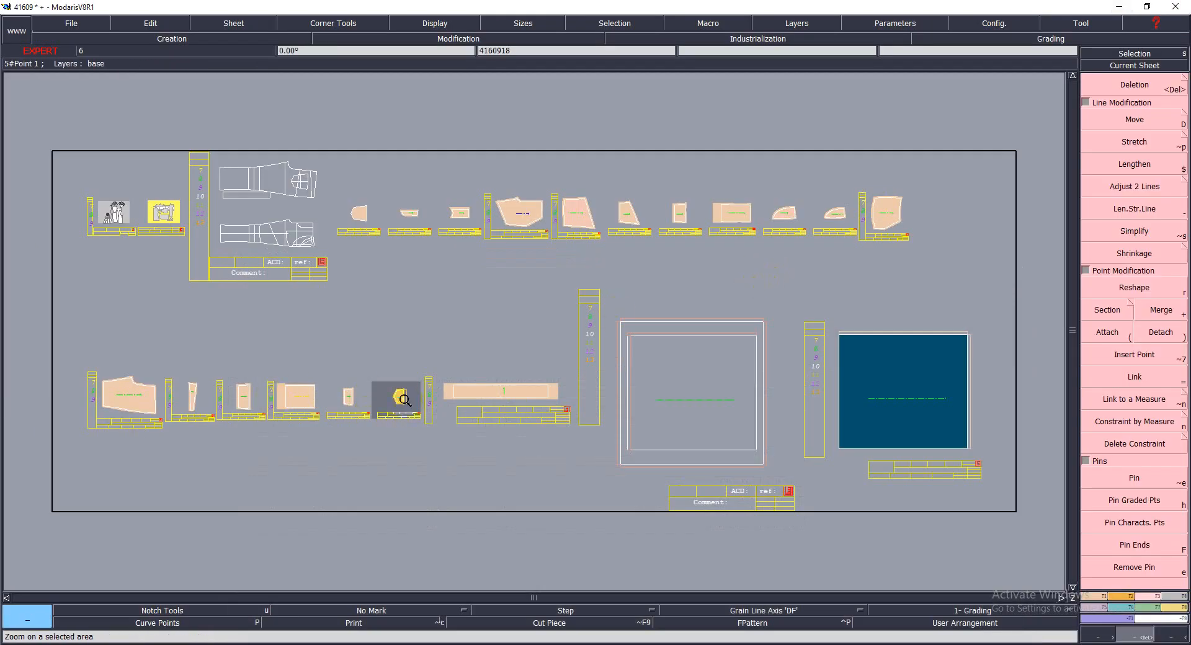
# Switch to the Calculator, try adding 20% to 9.22, and clear the calculation
pyautogui.click(695, 644)
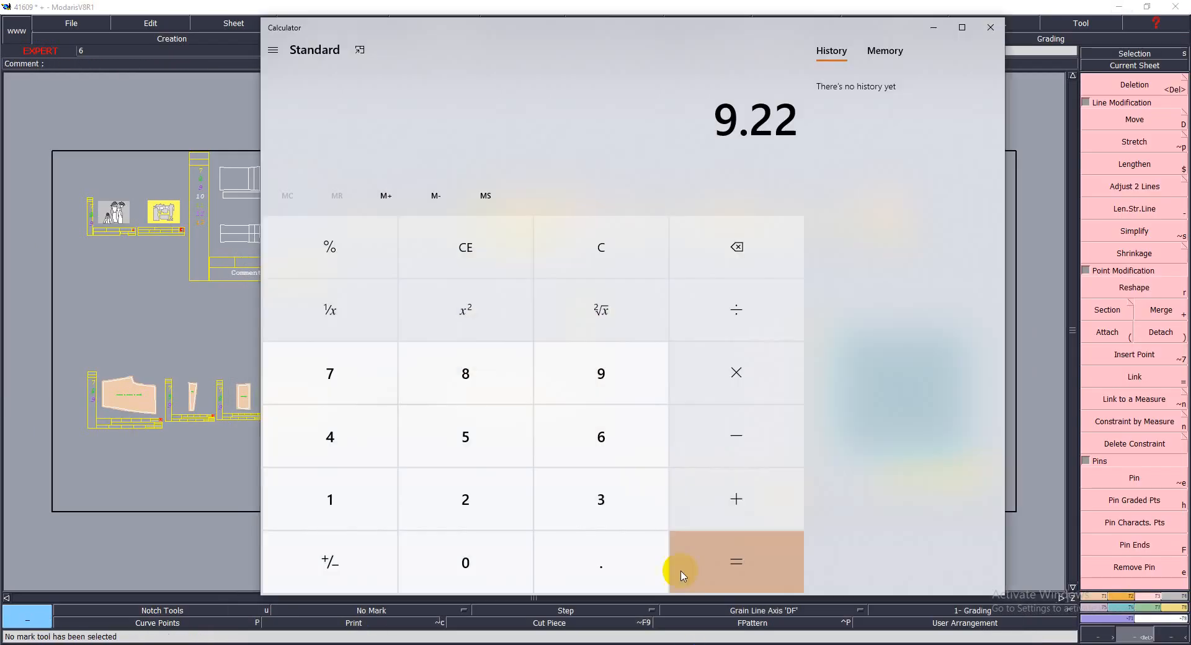
pyautogui.click(735, 497)
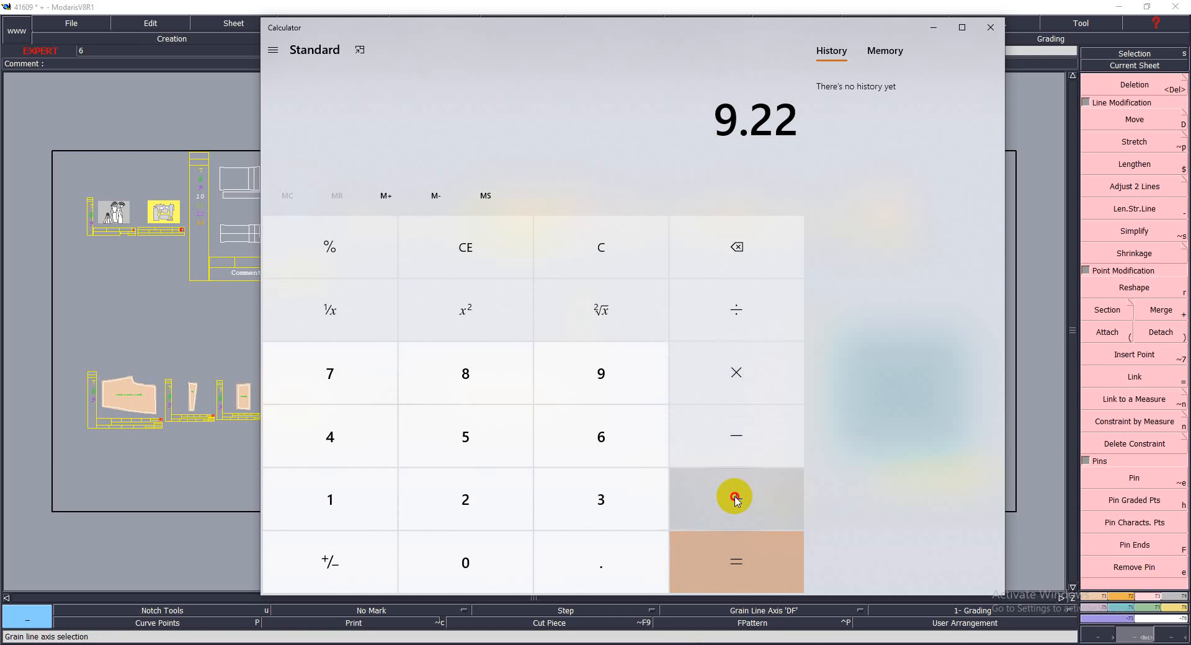
pyautogui.click(479, 498)
pyautogui.click(468, 562)
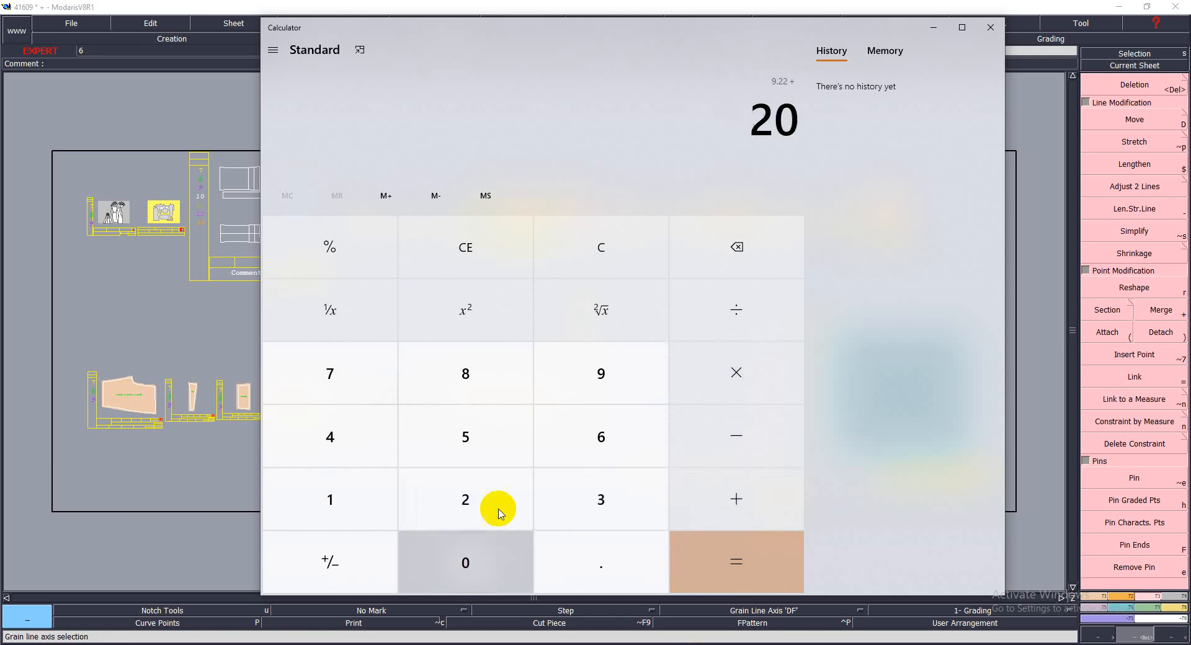
pyautogui.click(332, 258)
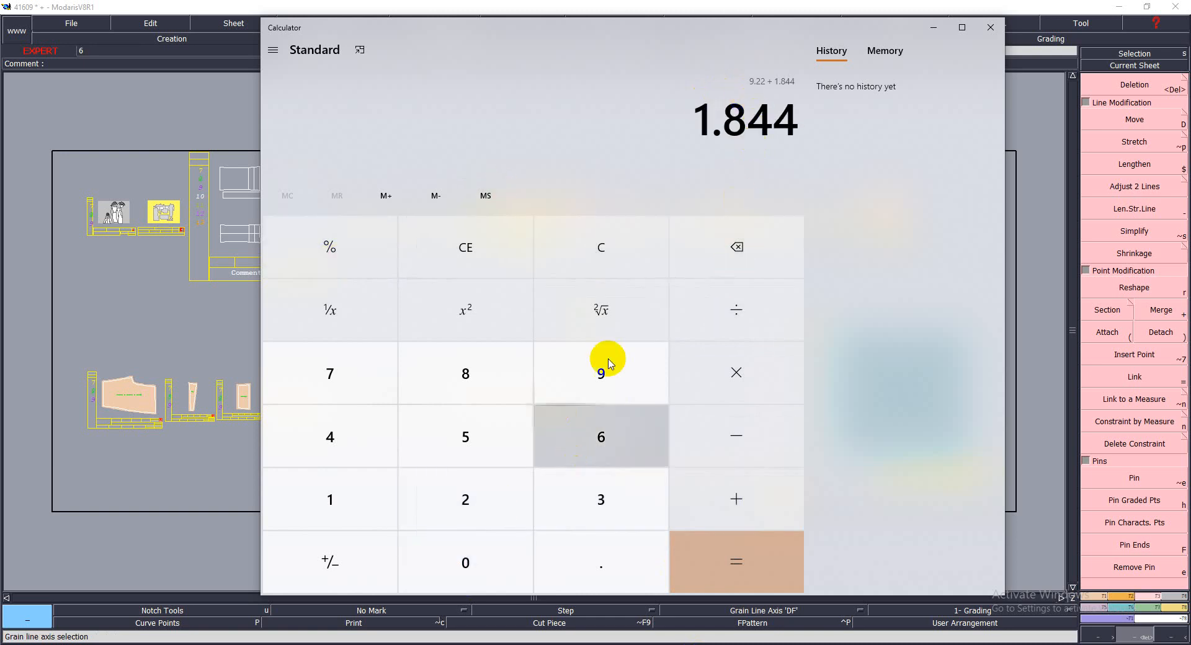
pyautogui.click(610, 259)
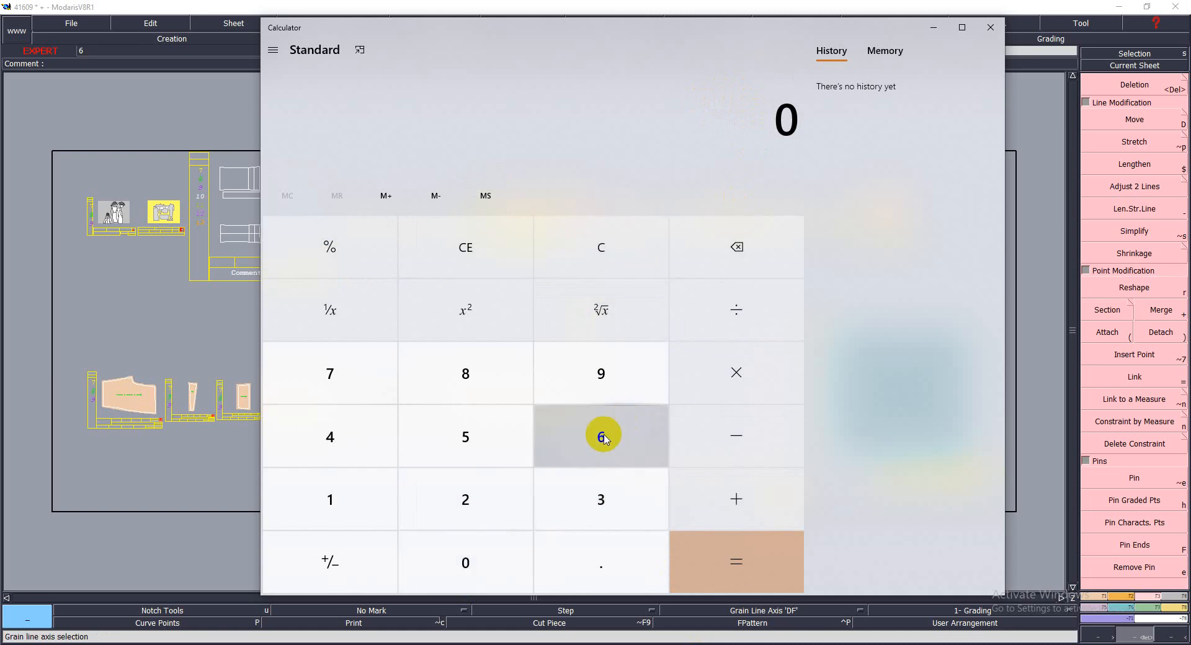
# Add 20% to 9.44 in the Calculator
pyautogui.click(583, 376)
pyautogui.click(590, 574)
pyautogui.click(321, 458)
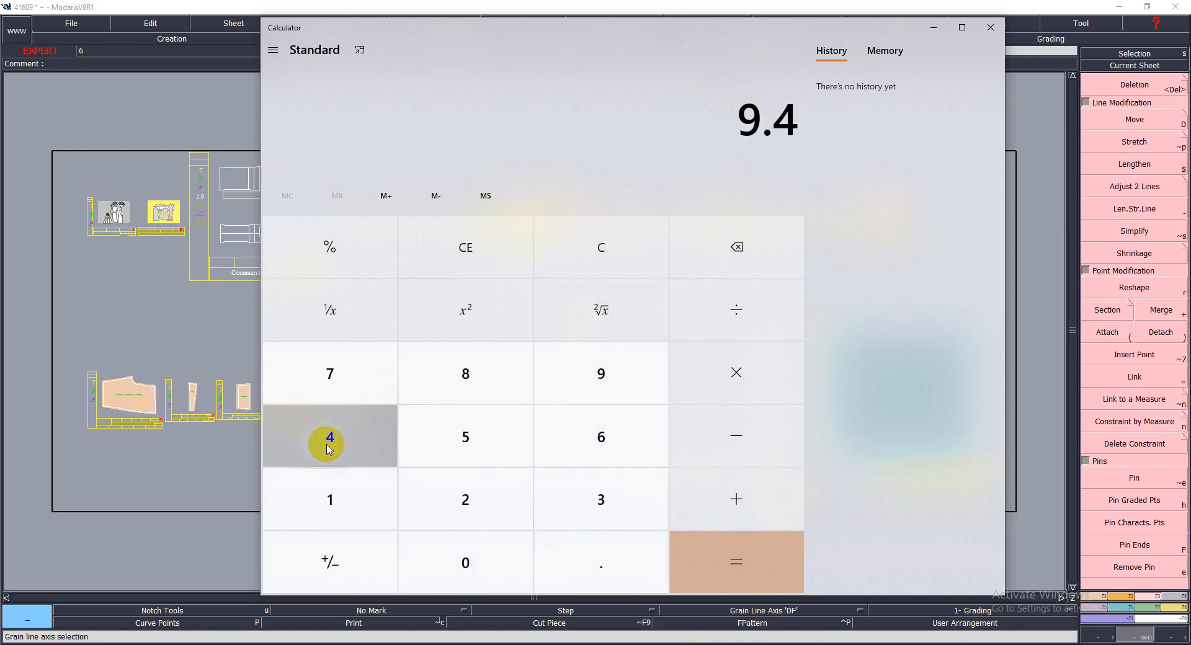
pyautogui.click(323, 456)
pyautogui.click(732, 497)
pyautogui.click(466, 501)
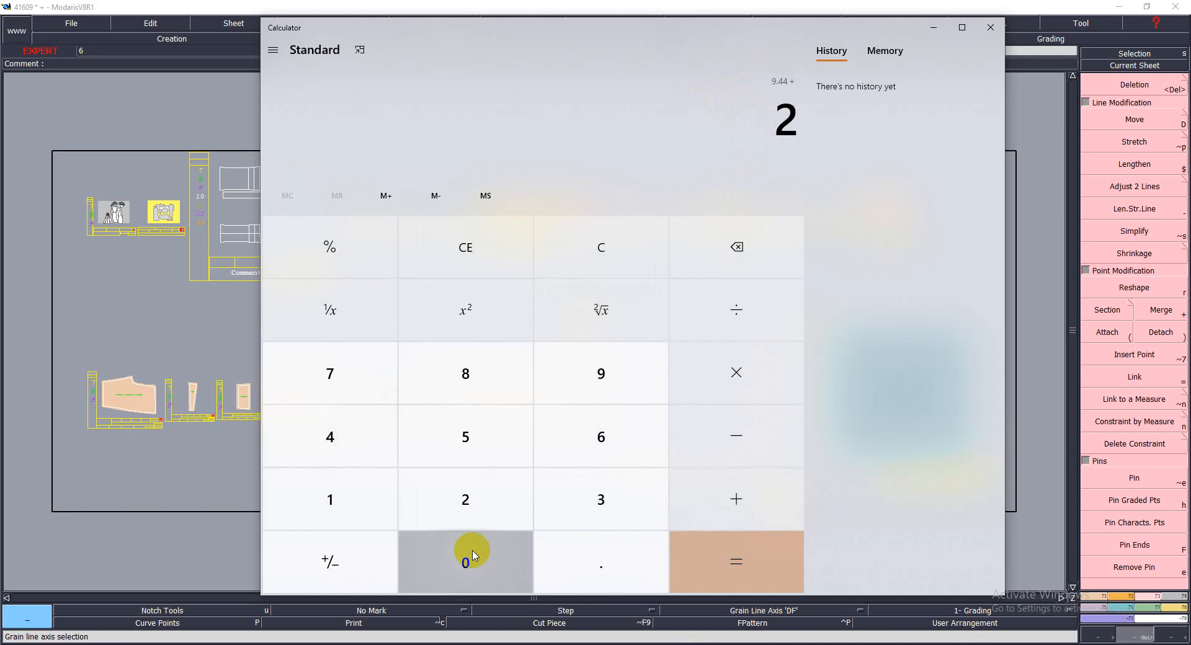
pyautogui.click(465, 561)
pyautogui.click(348, 252)
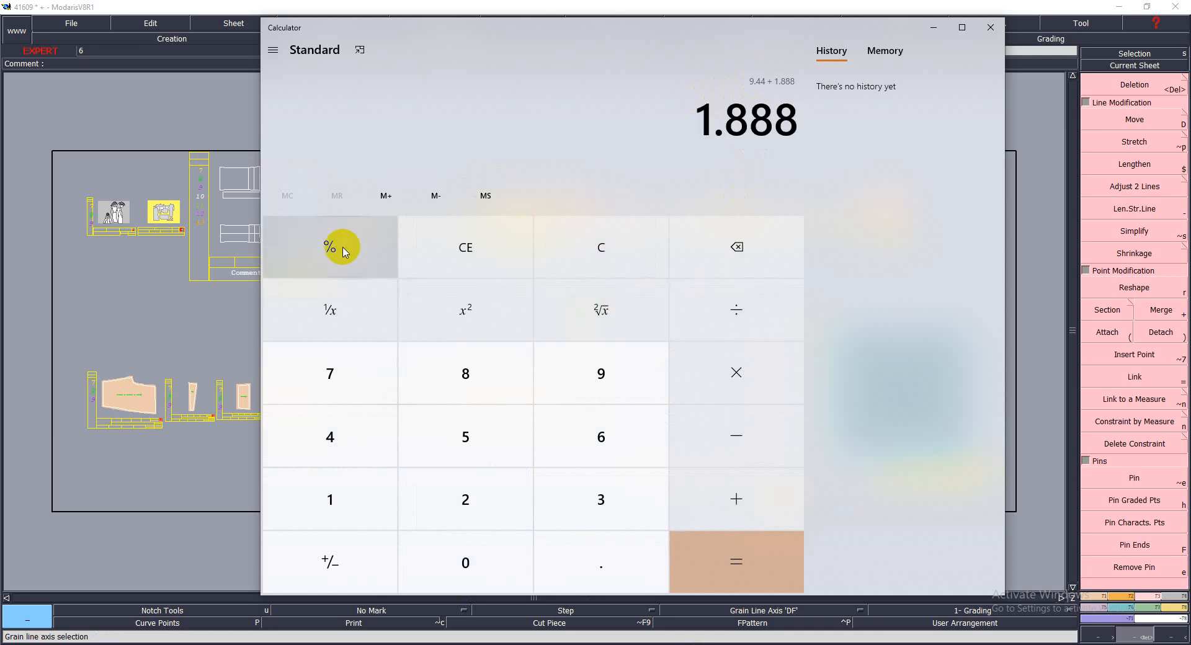
pyautogui.click(734, 507)
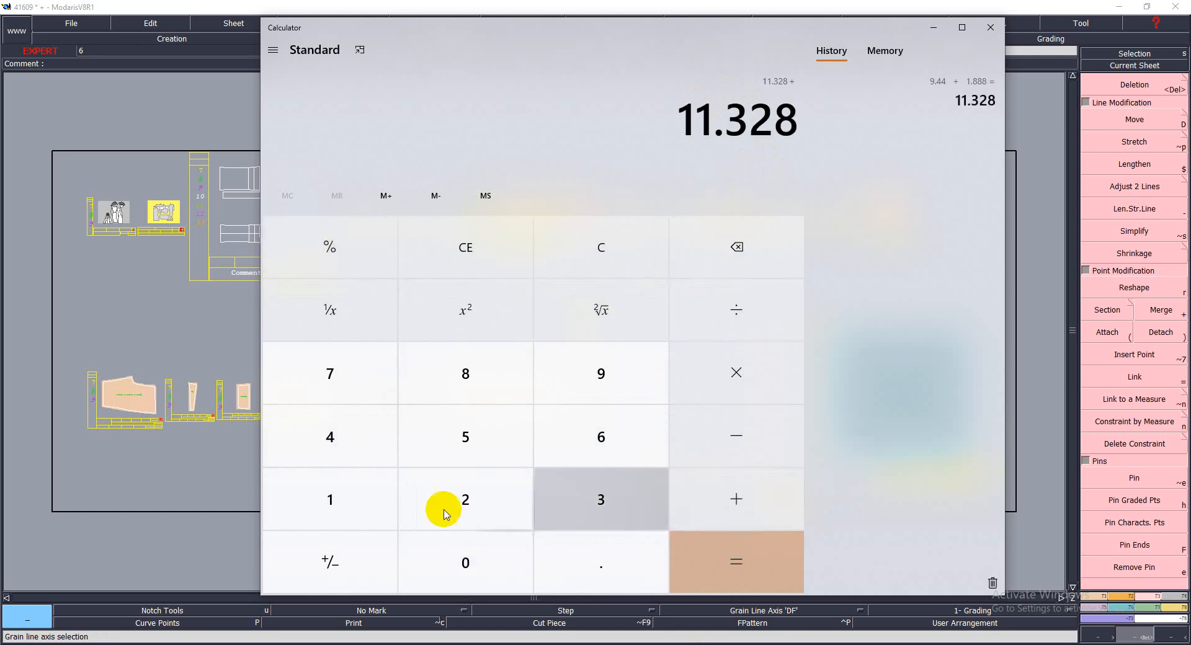
# Add 9.44 to the running total, then clear the entry
pyautogui.click(596, 391)
pyautogui.click(597, 576)
pyautogui.doubleClick(298, 434)
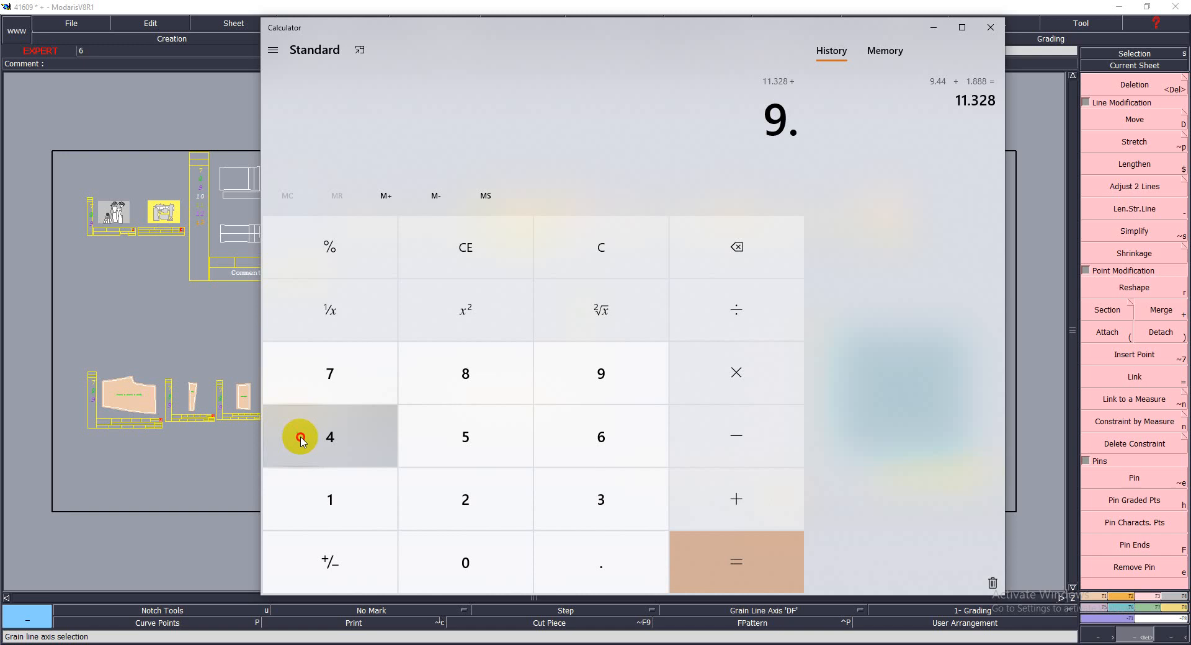
pyautogui.click(724, 562)
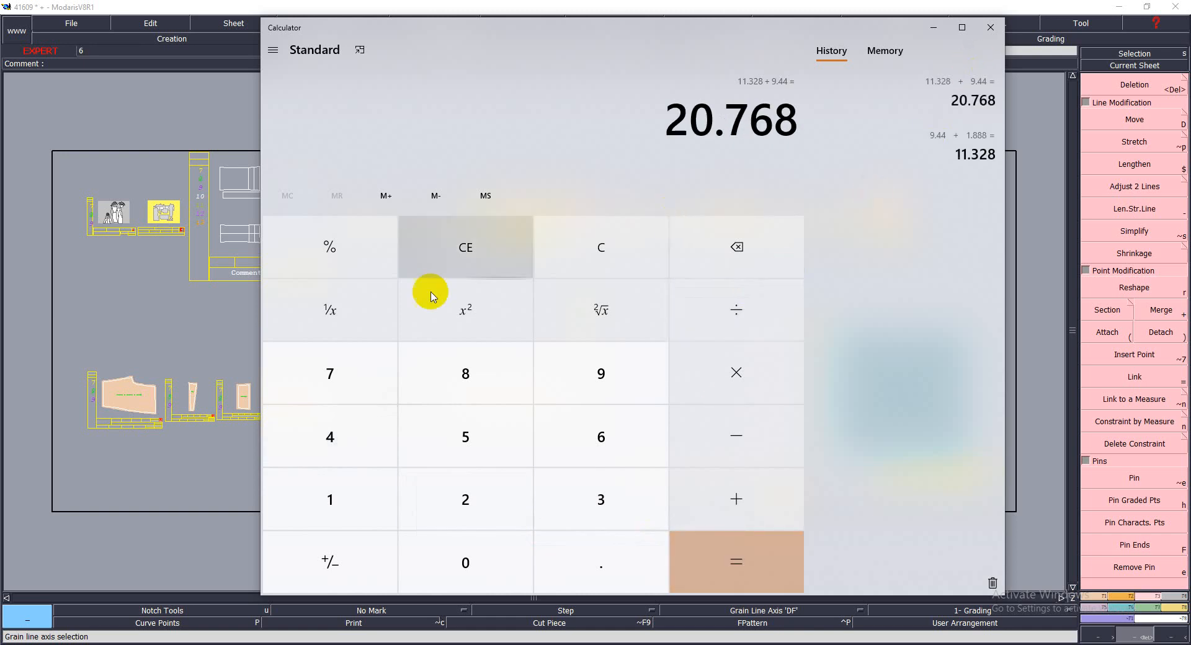
pyautogui.click(465, 247)
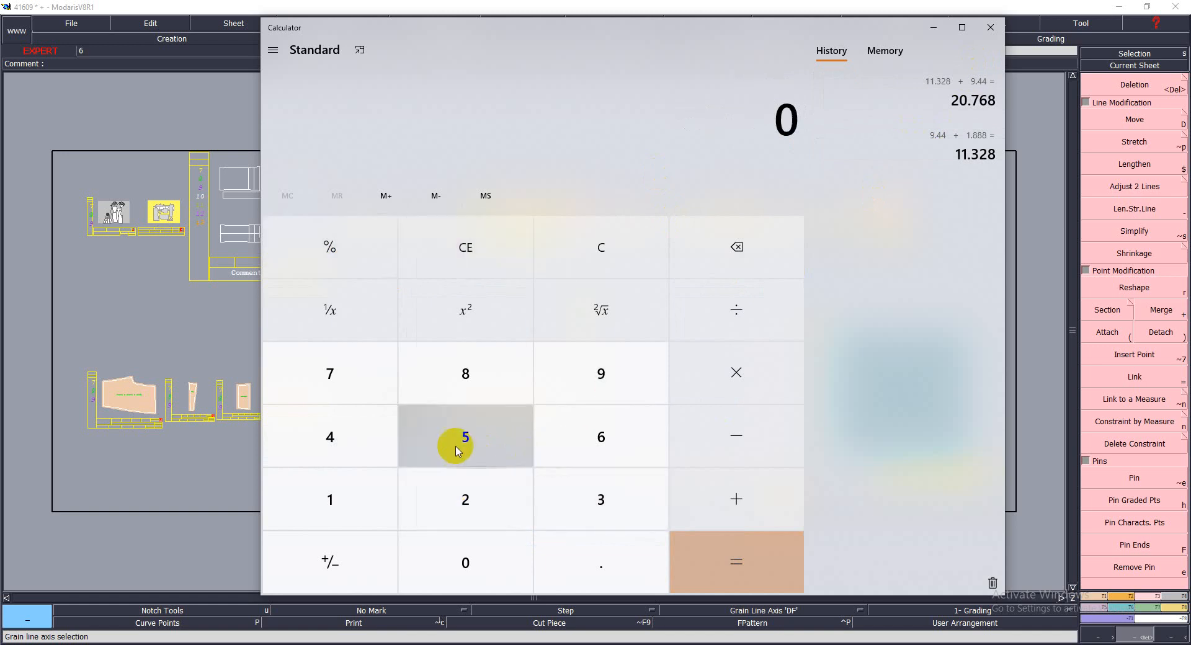
# Repeat the calculation of 9.44 plus 20% from a cleared display
pyautogui.click(587, 379)
pyautogui.click(597, 555)
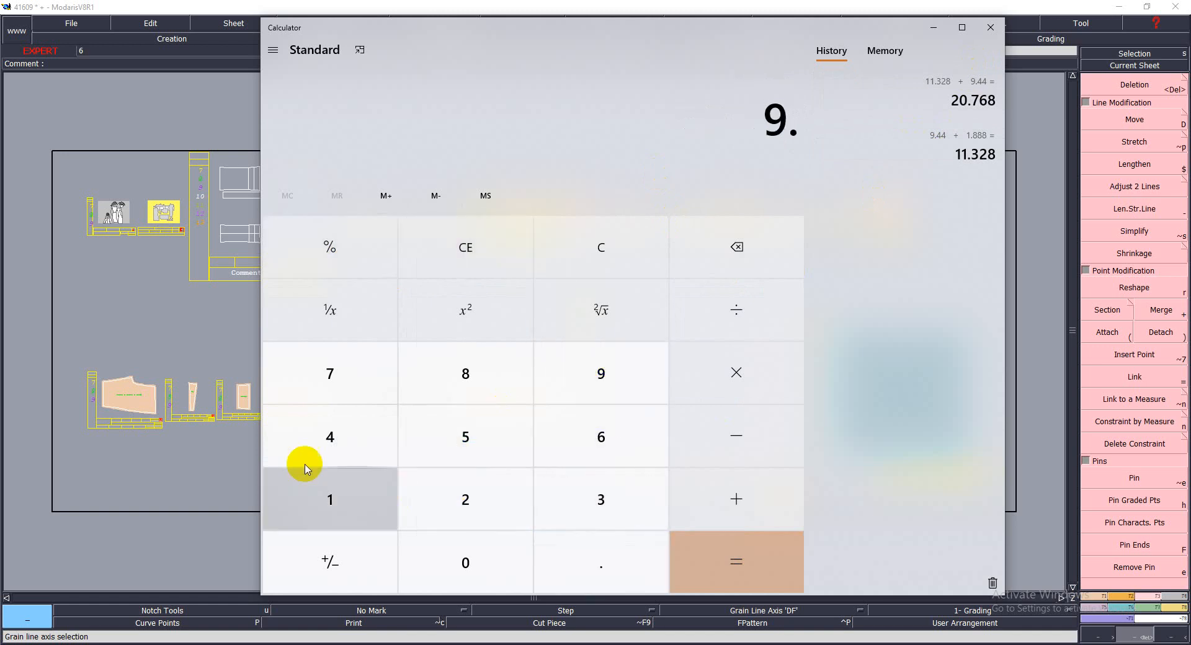
pyautogui.click(312, 442)
pyautogui.click(312, 442)
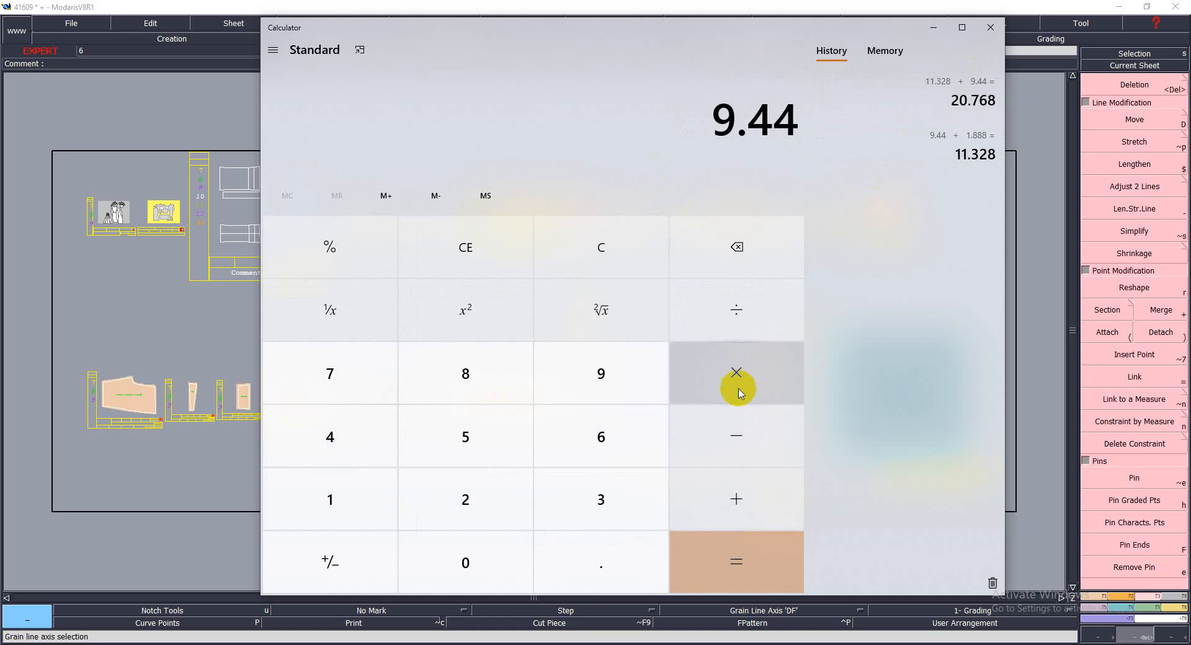
pyautogui.click(737, 504)
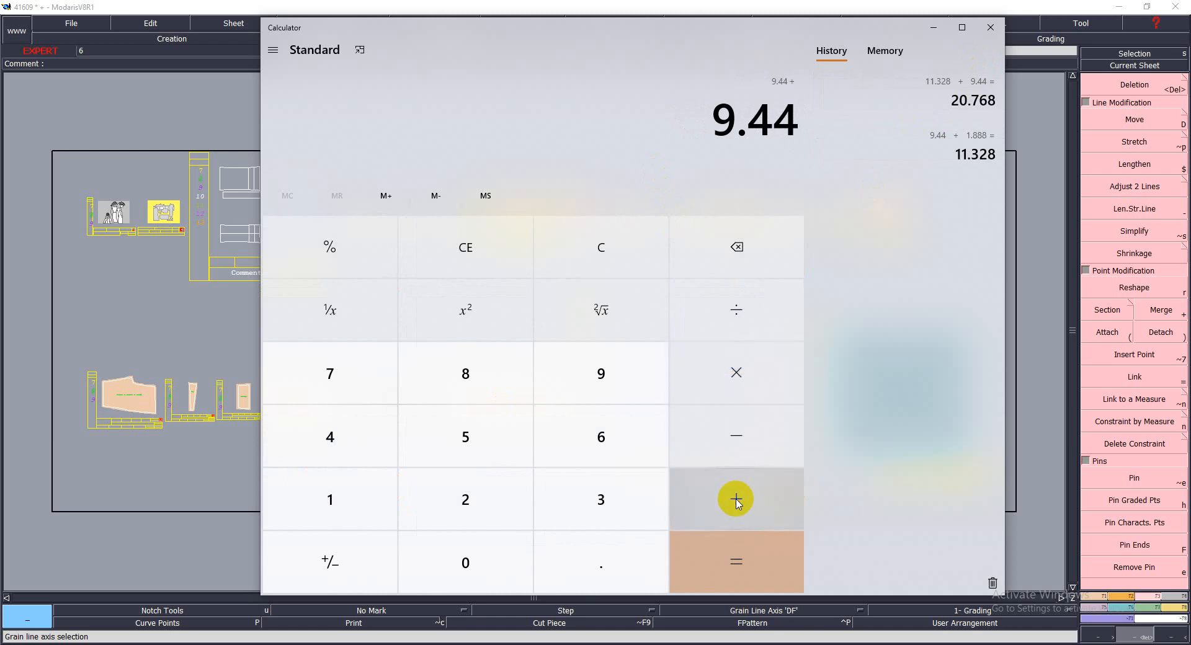
pyautogui.click(465, 567)
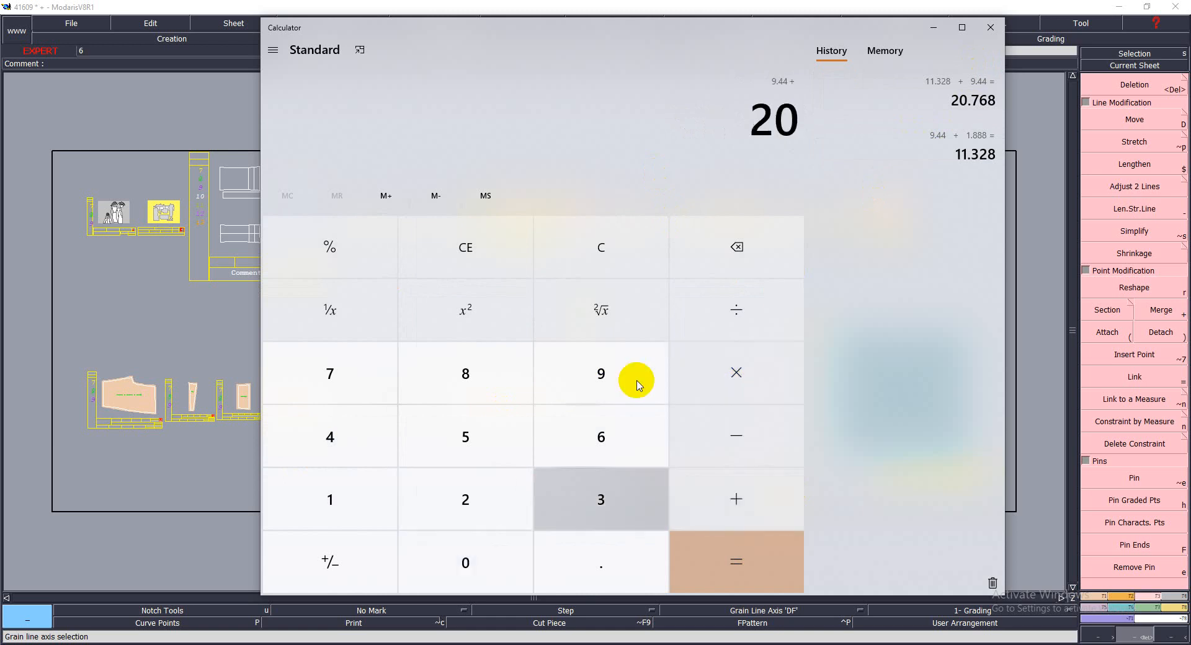
pyautogui.click(326, 246)
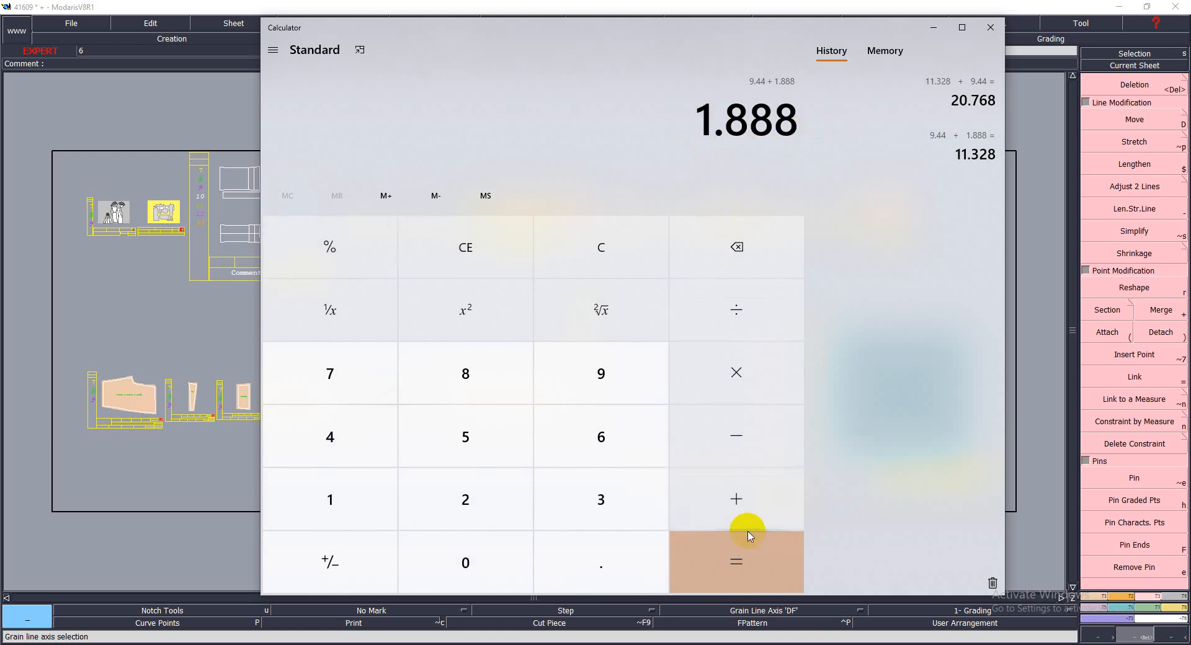
pyautogui.click(742, 504)
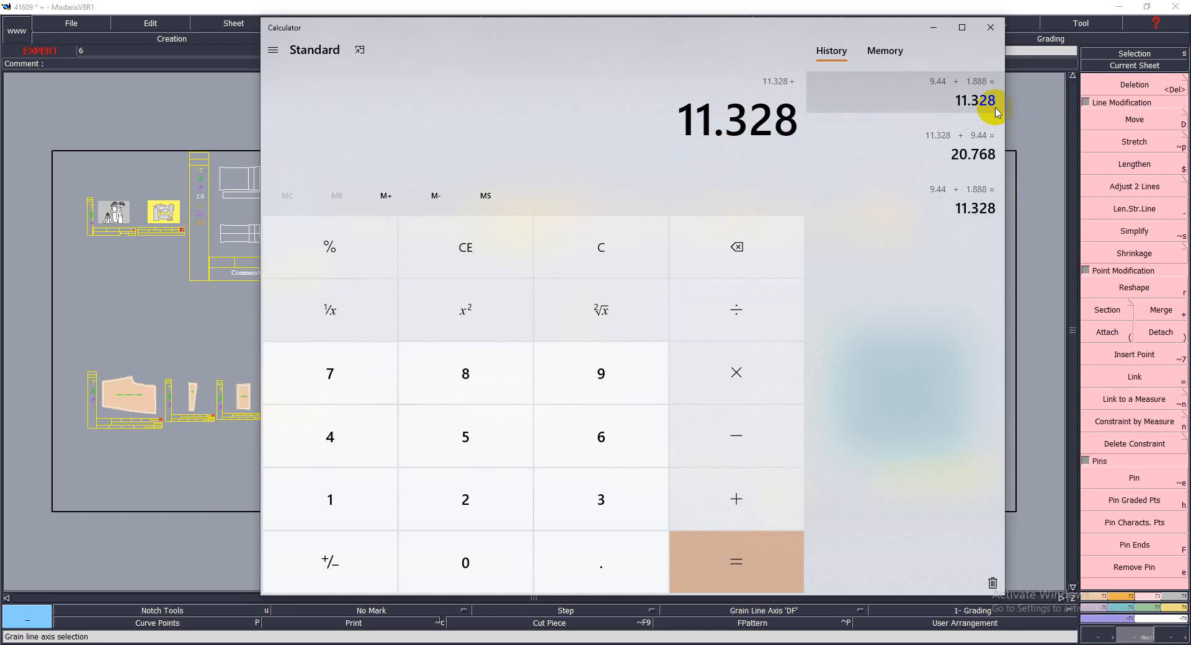
# Compare the calculated total with the measured straight edge of piece 4160918 in Modaris
pyautogui.moveTo(980, 109)
pyautogui.mouseDown()
pyautogui.moveTo(967, 114)
pyautogui.moveTo(977, 108)
pyautogui.mouseUp()
pyautogui.click(934, 26)
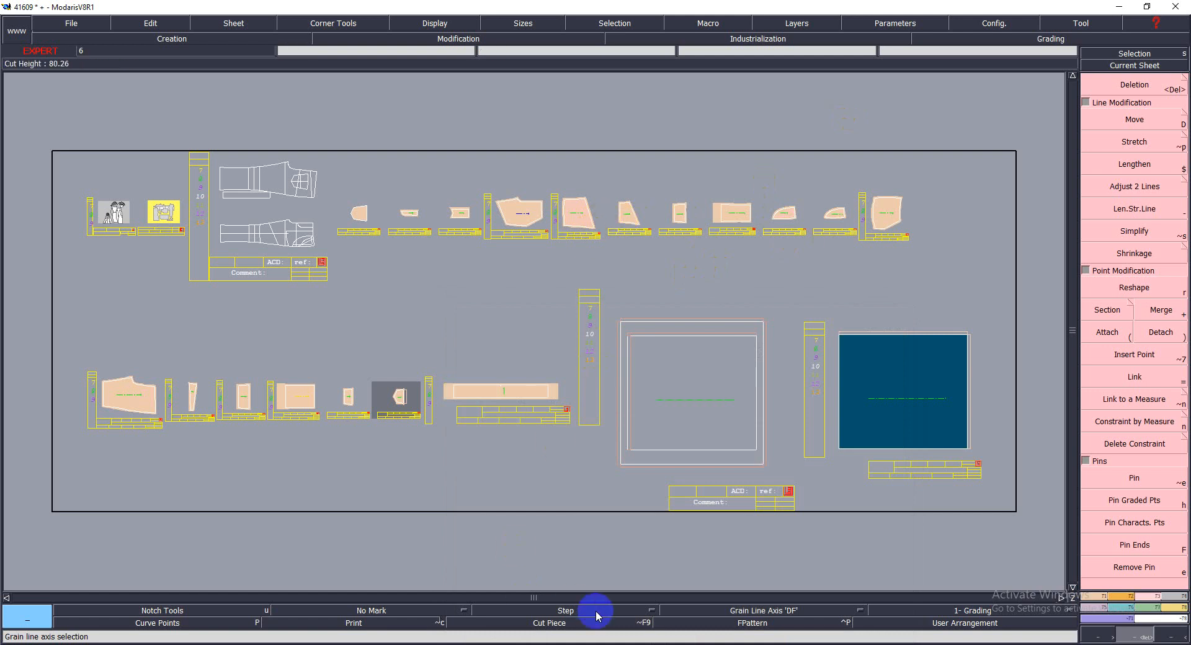
pyautogui.click(702, 644)
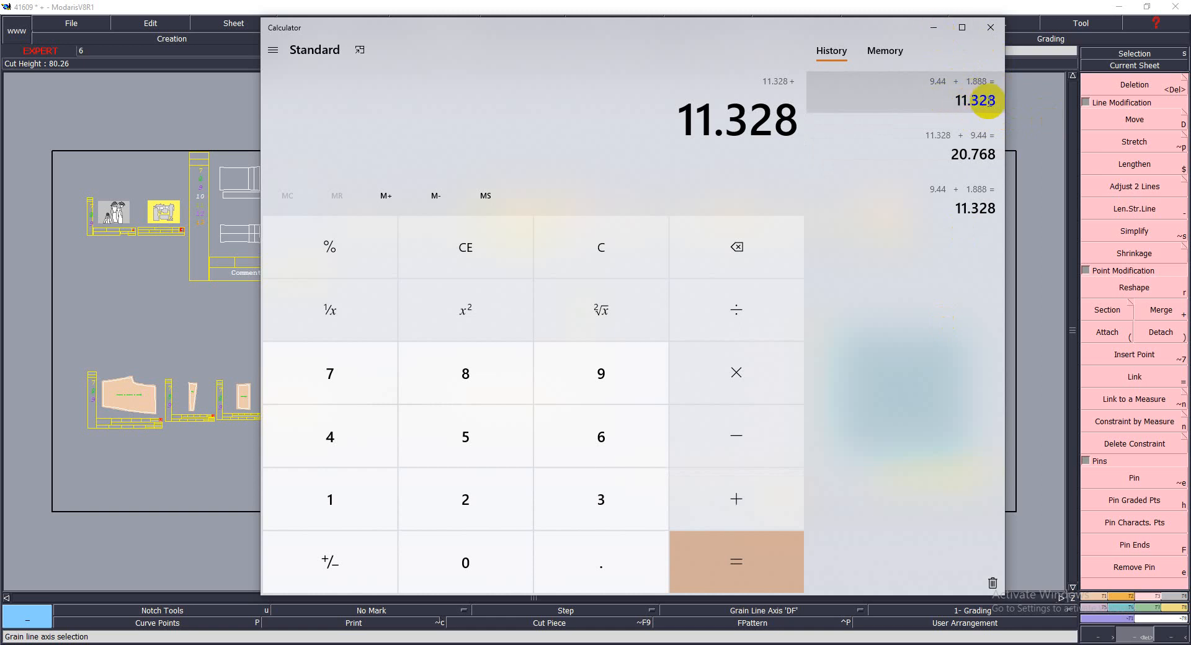
pyautogui.click(933, 27)
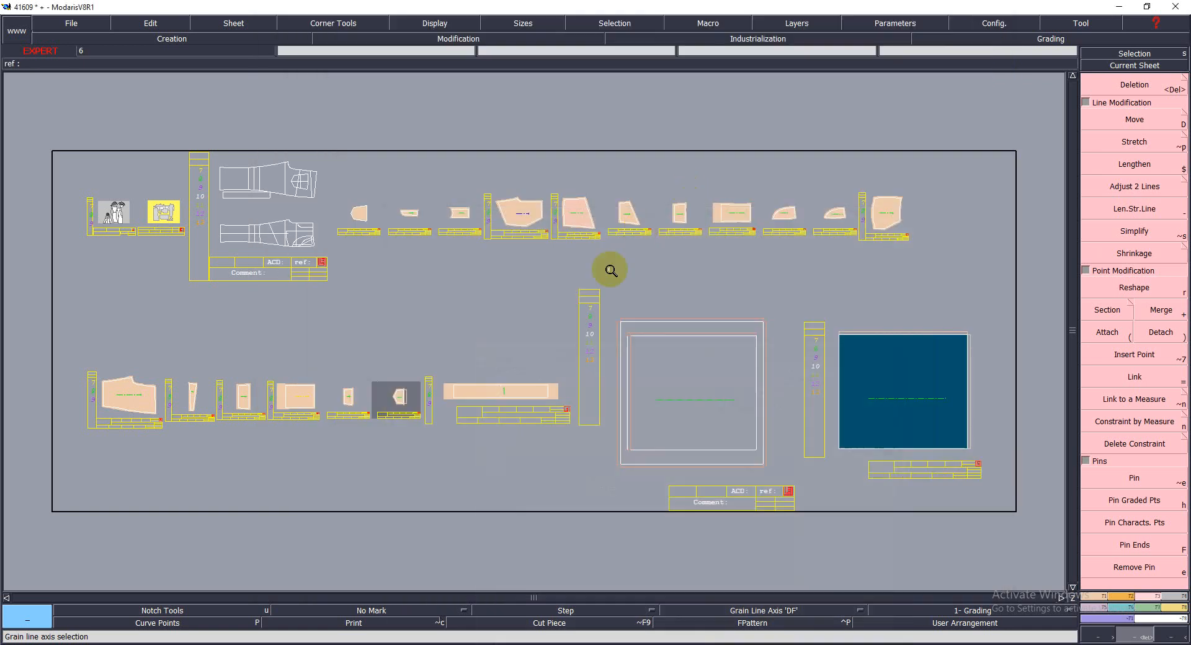
pyautogui.moveTo(362, 383); pyautogui.dragTo(426, 439)
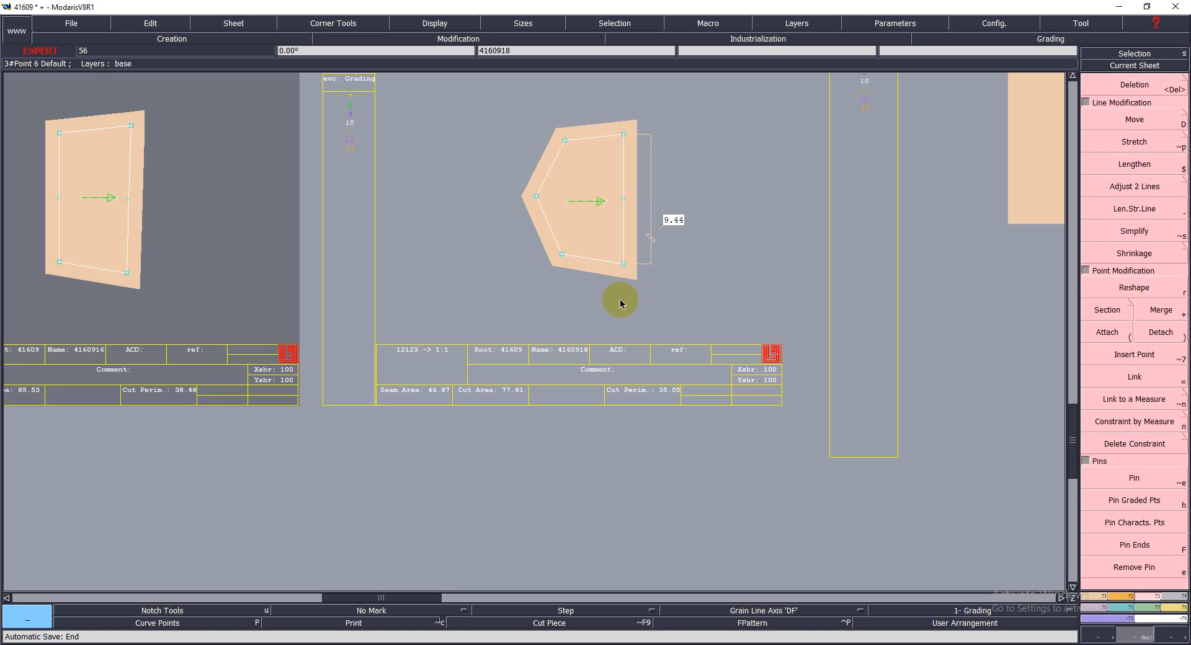
# Select the sheets of pieces 416099 and 4160918 and show only these two, arranged side by side
pyautogui.press('j')
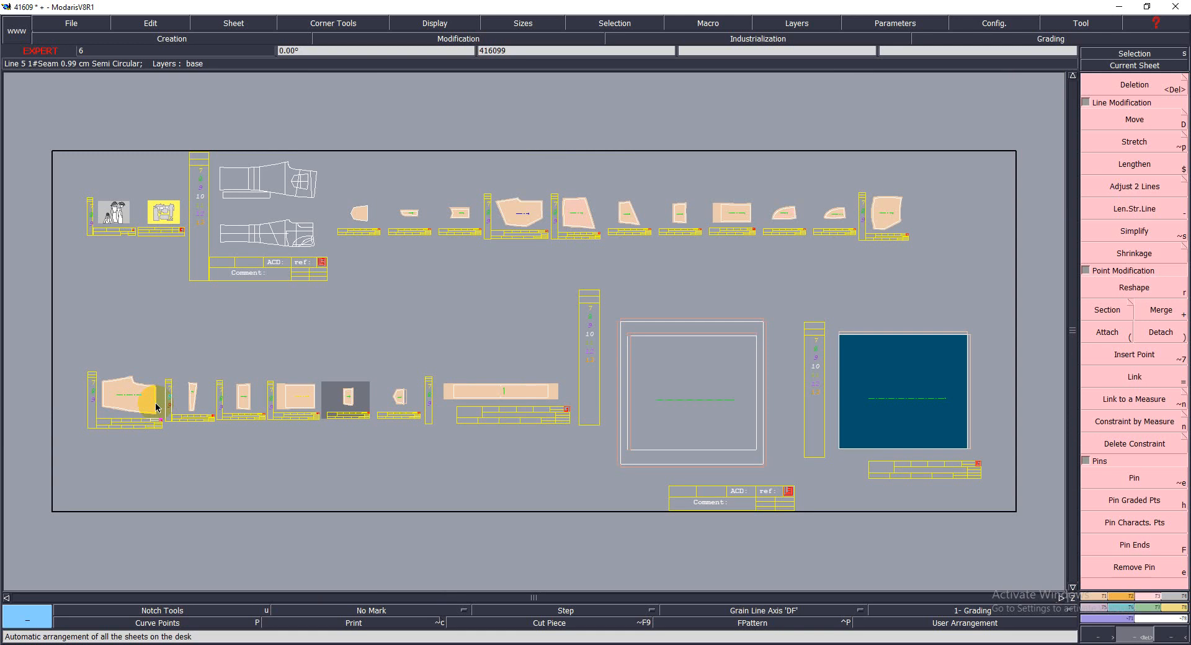
pyautogui.click(119, 387)
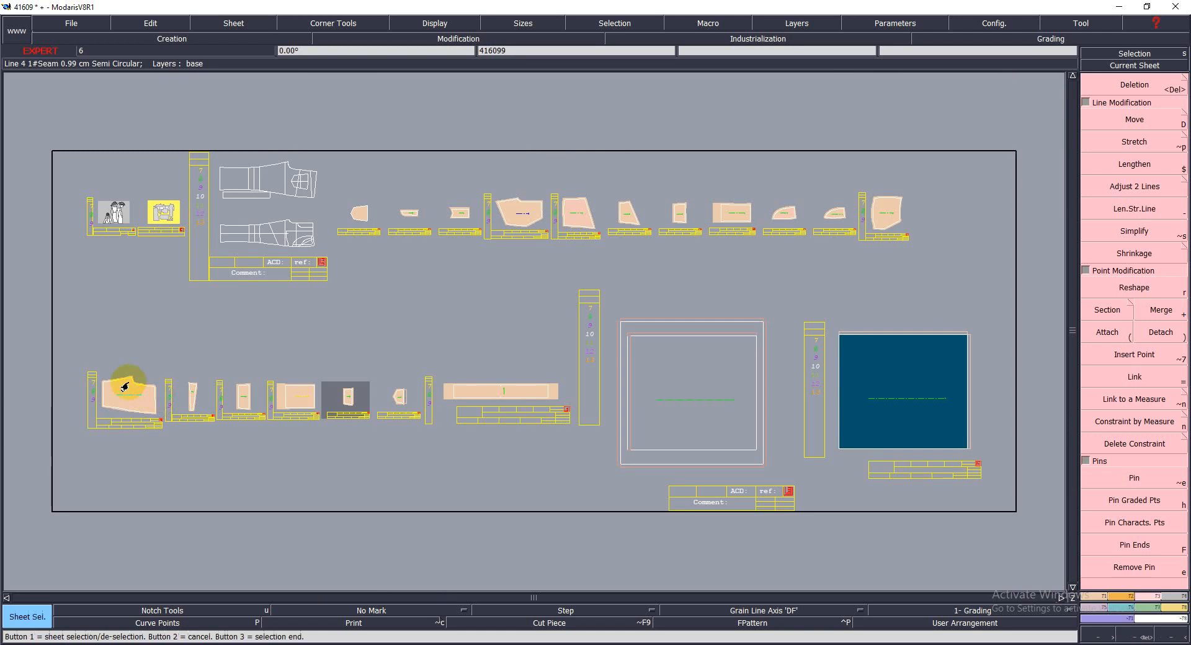
pyautogui.click(393, 400)
pyautogui.rightClick(1039, 329)
pyautogui.hotkey('ctrl', 'u')
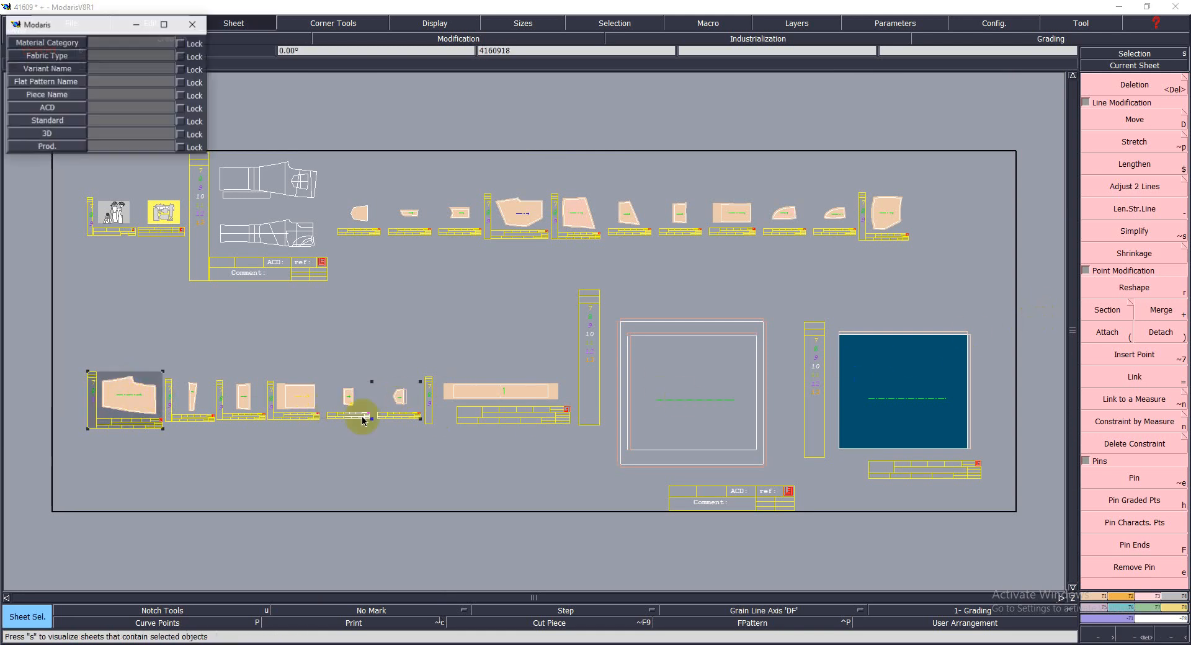
pyautogui.press('j')
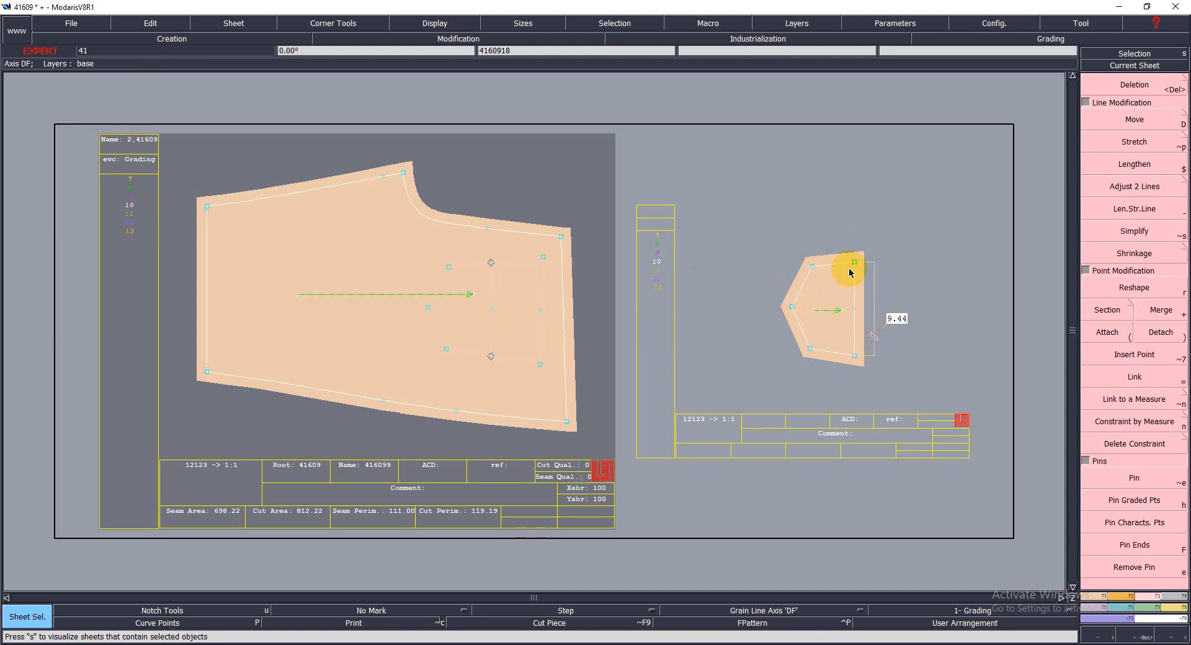
# Reopen variant 12123, check the Y shrinkage values down its piece list, and return to the pattern sheets
pyautogui.click(624, 625)
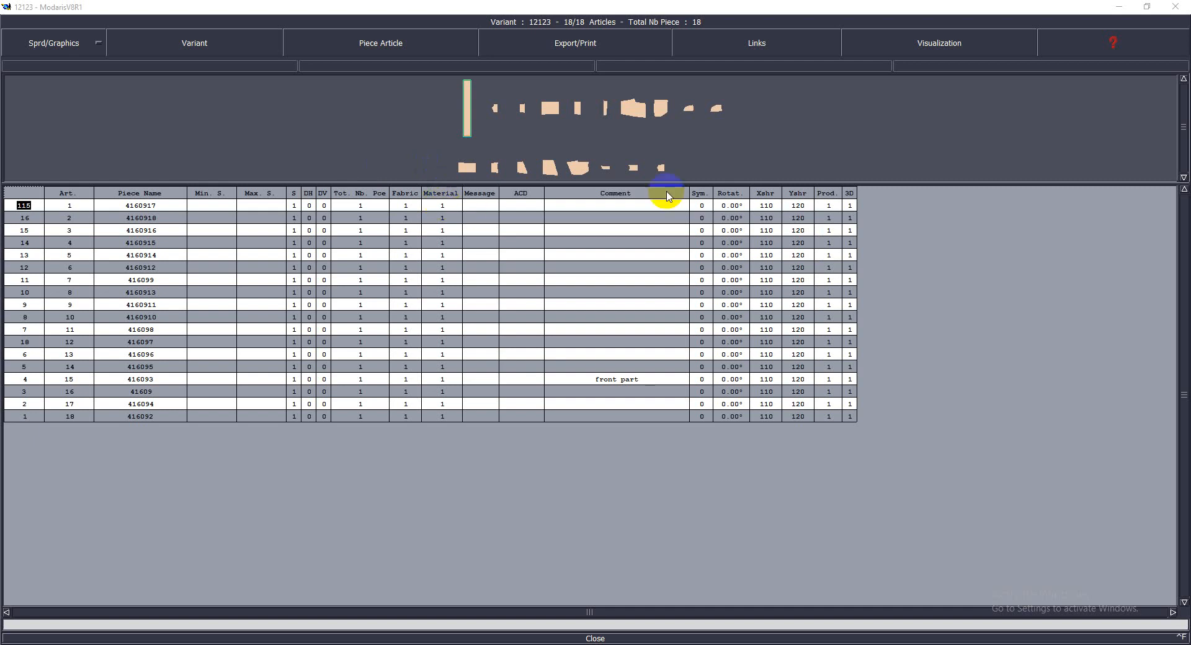
pyautogui.click(798, 292)
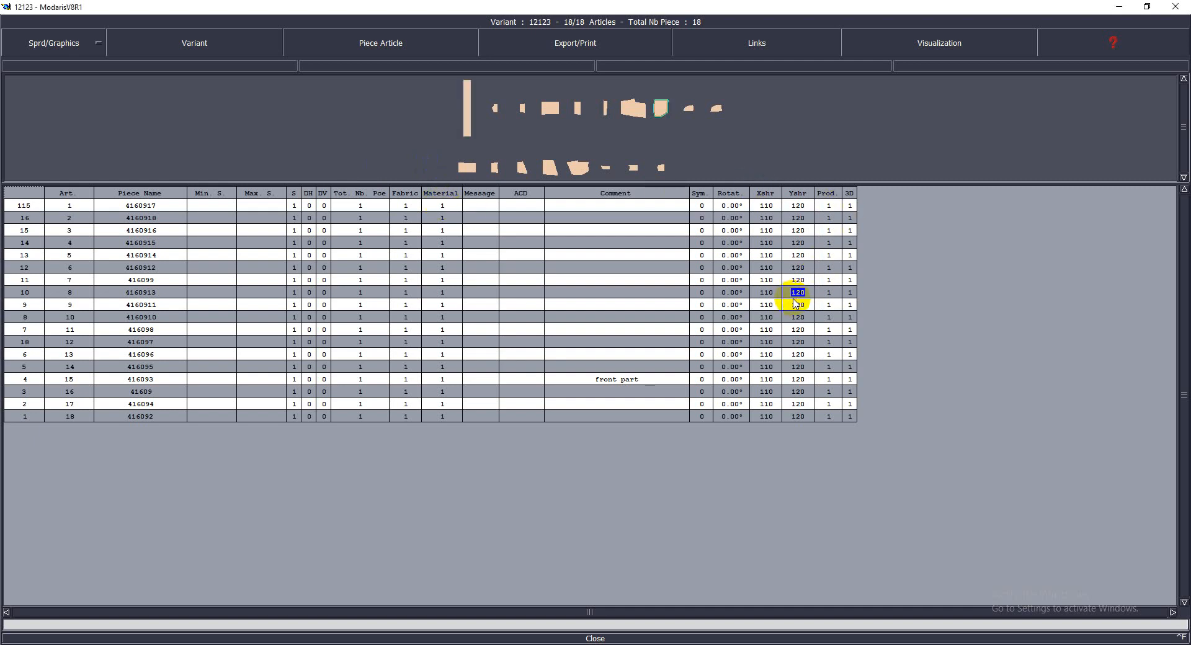
pyautogui.click(795, 343)
pyautogui.click(796, 379)
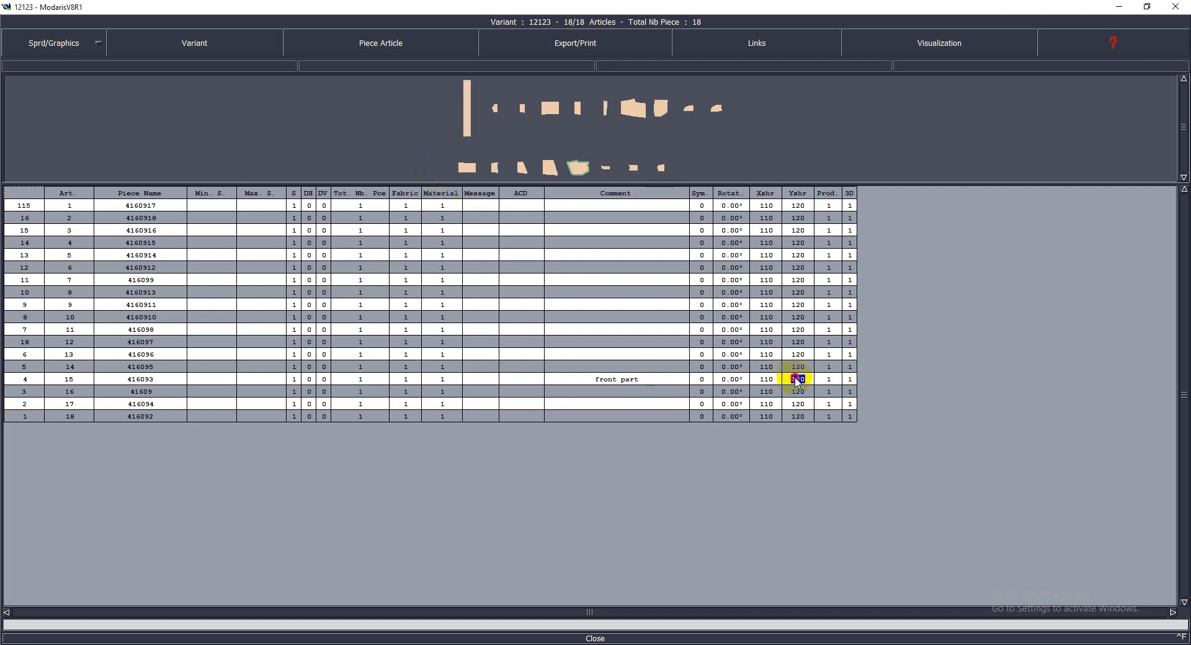
pyautogui.click(798, 392)
pyautogui.click(798, 404)
pyautogui.click(805, 418)
pyautogui.click(1119, 8)
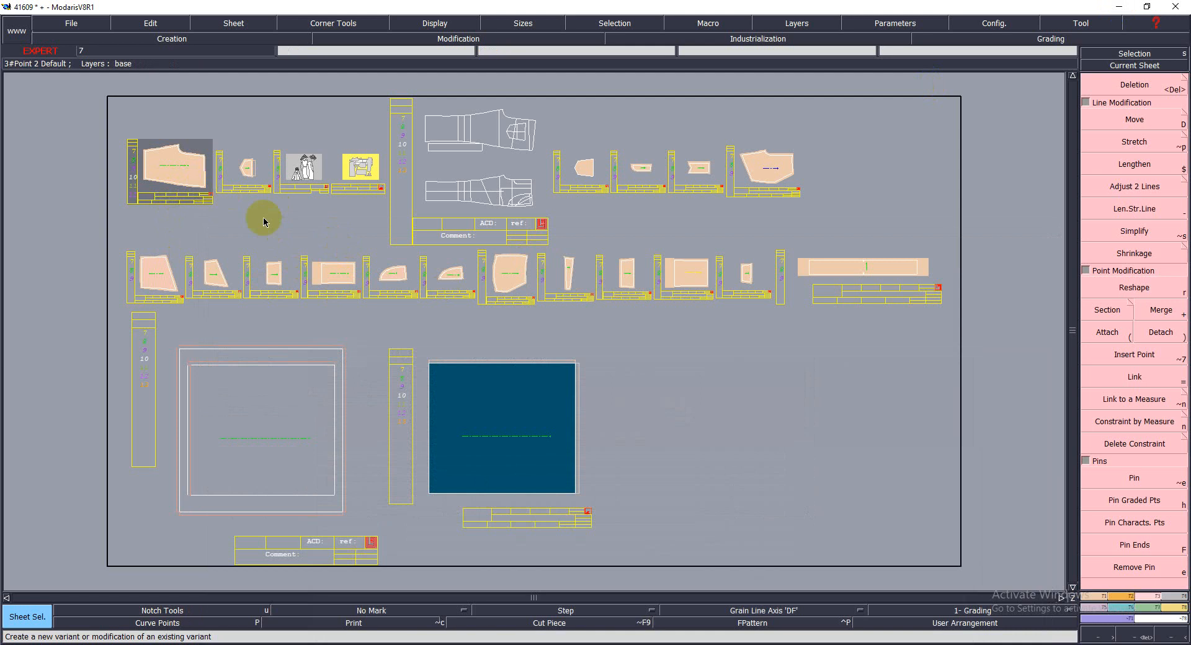
# Marry the small five-sided piece 4160918 onto the large piece 416099
pyautogui.press('m')
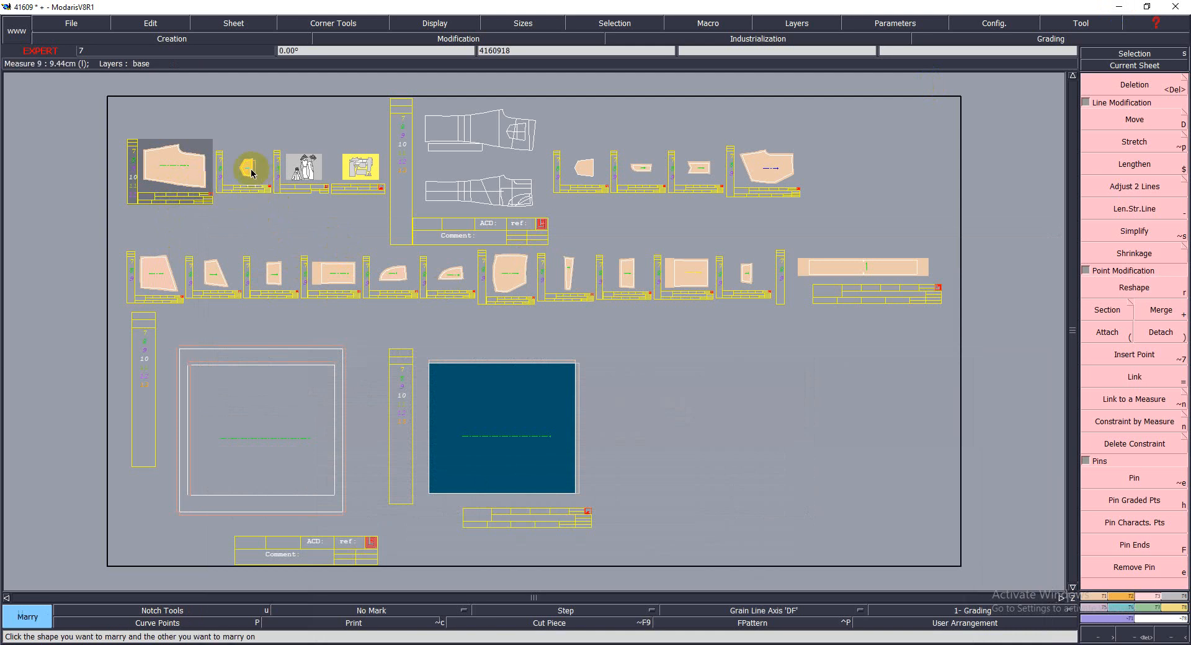
pyautogui.click(250, 169)
pyautogui.click(181, 171)
pyautogui.press('Return')
# Examine how the married piece 4160918 fits the pocket lines on piece 416099, then show all sheets again
pyautogui.moveTo(123, 119); pyautogui.dragTo(267, 230)
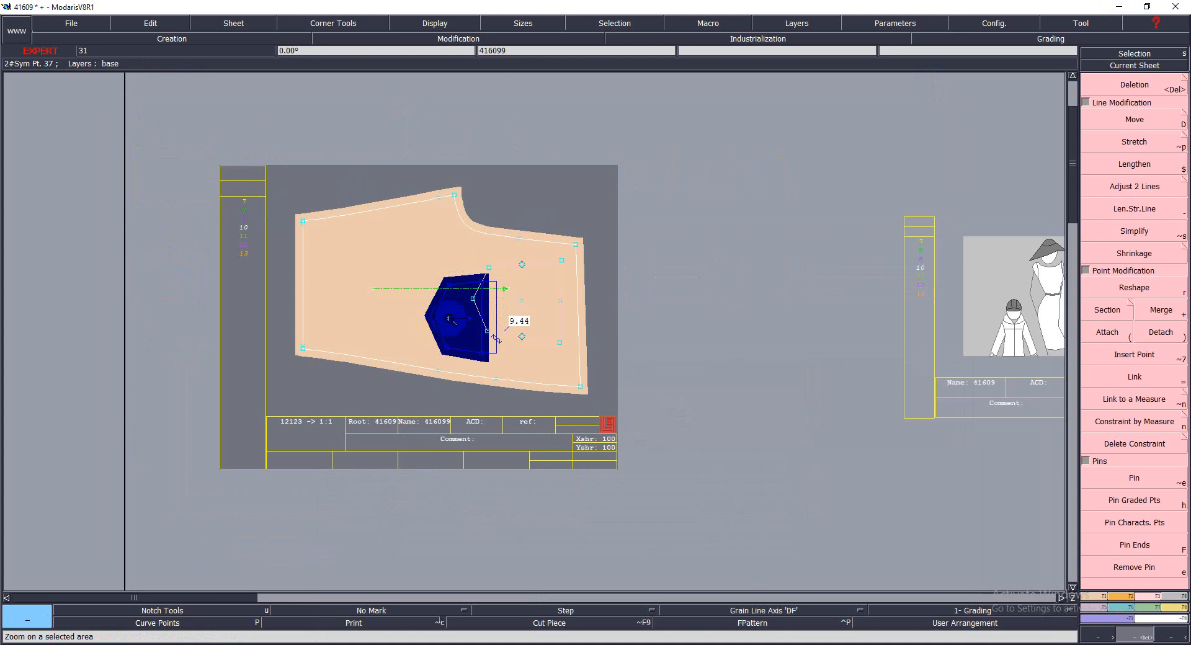
pyautogui.moveTo(407, 217); pyautogui.dragTo(581, 369)
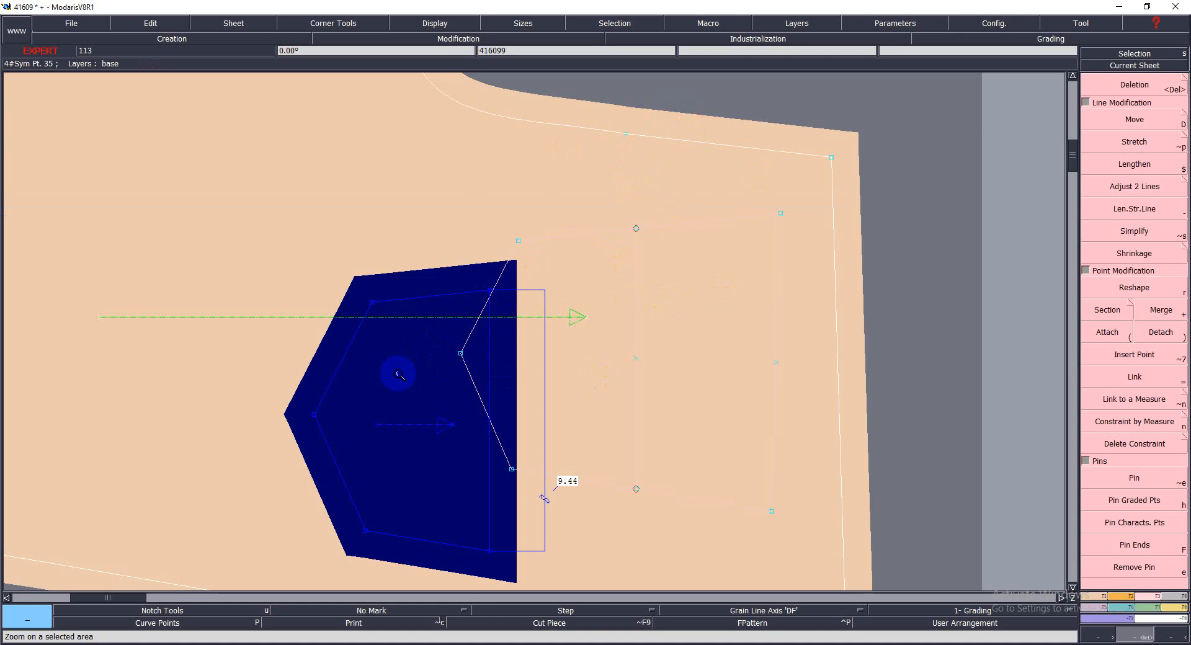
pyautogui.moveTo(373, 389); pyautogui.dragTo(666, 346)
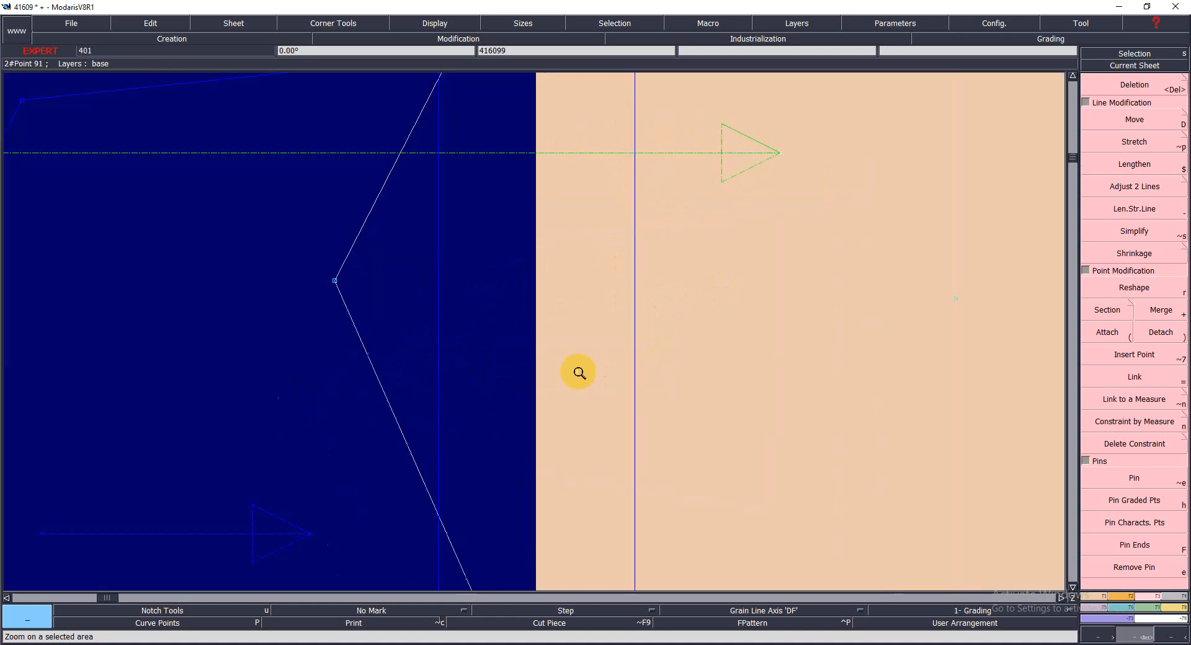
pyautogui.press('7')
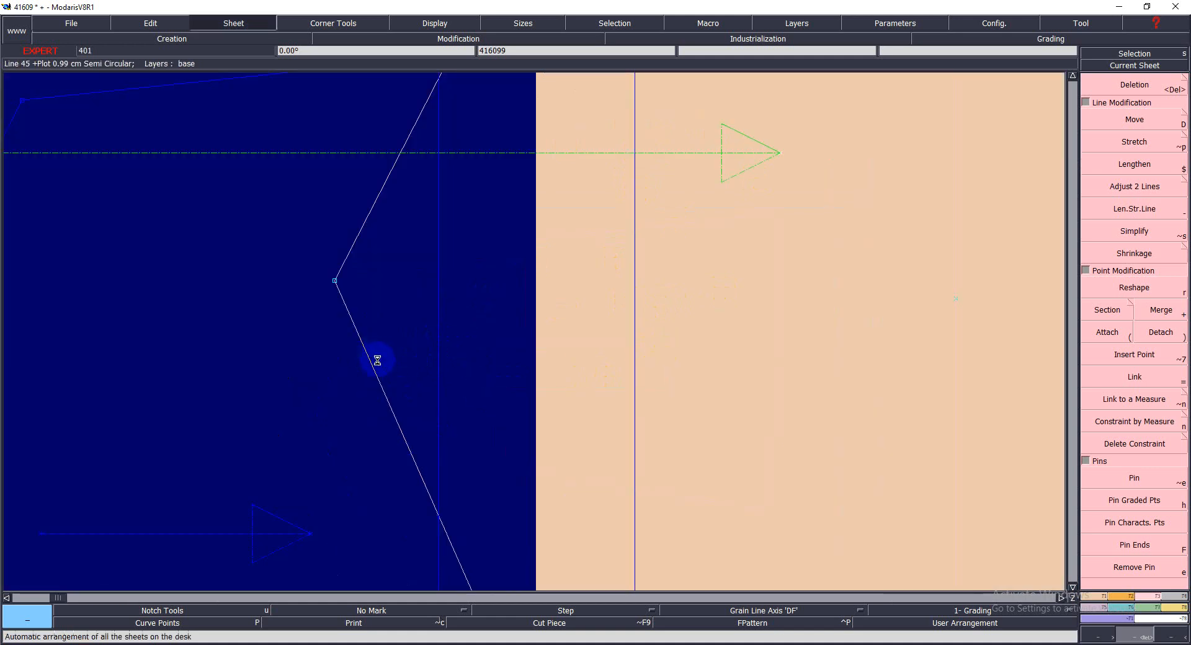
pyautogui.moveTo(171, 213); pyautogui.dragTo(226, 251)
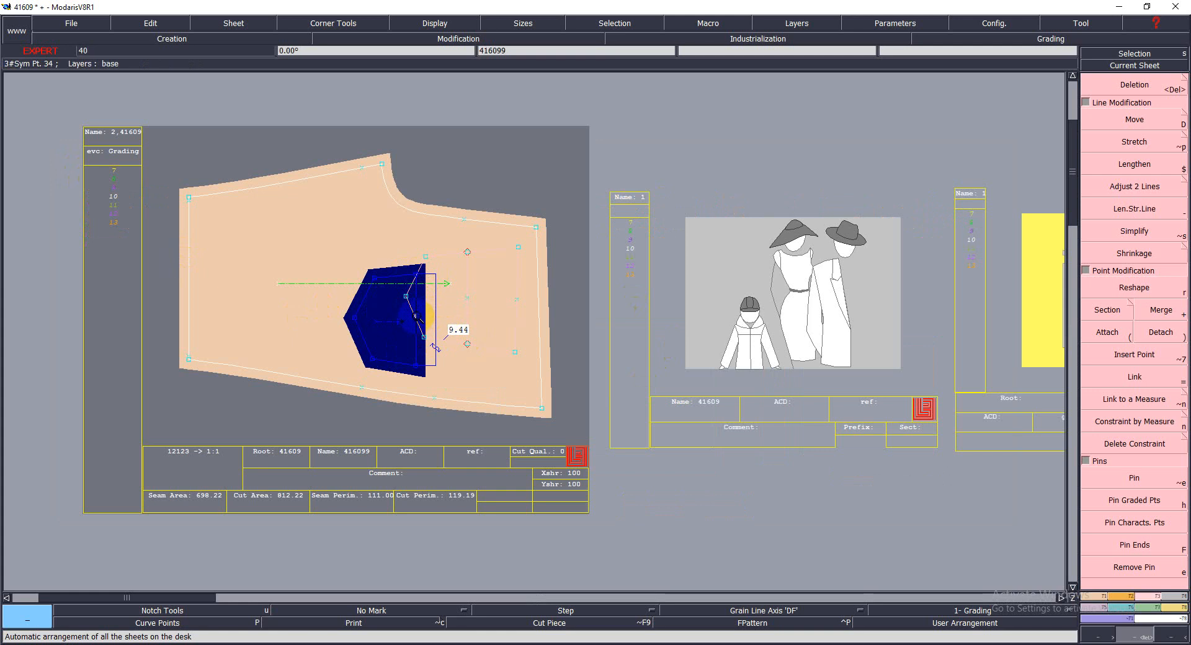
pyautogui.press('Return')
pyautogui.moveTo(257, 219); pyautogui.dragTo(582, 420)
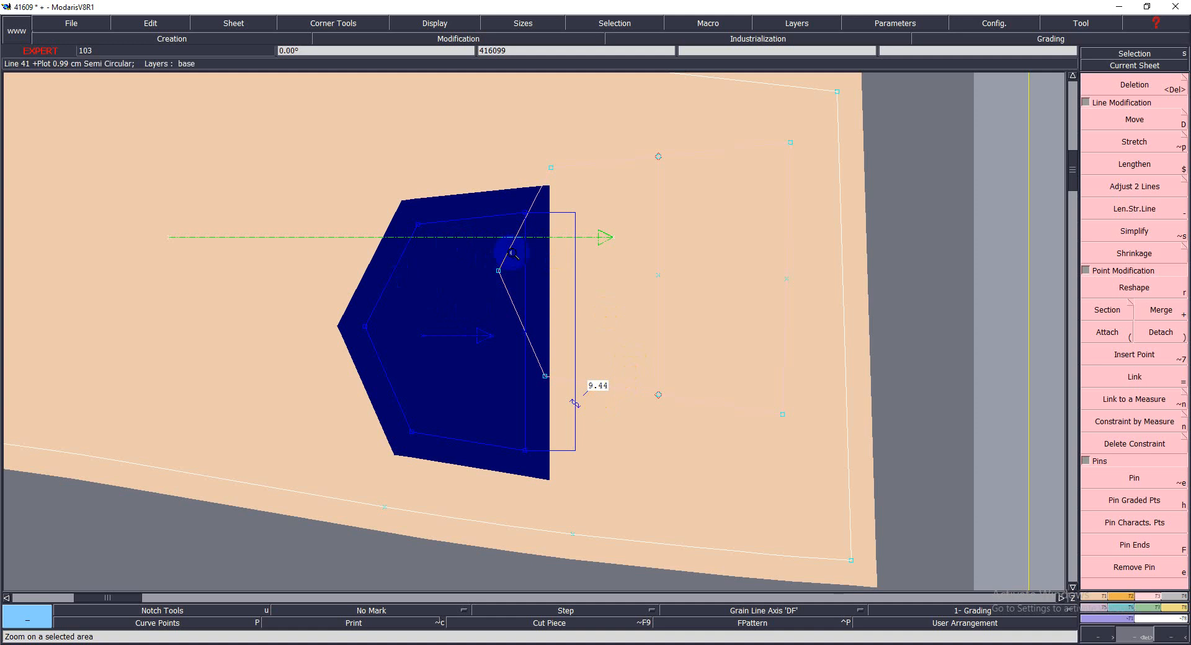
pyautogui.press('j')
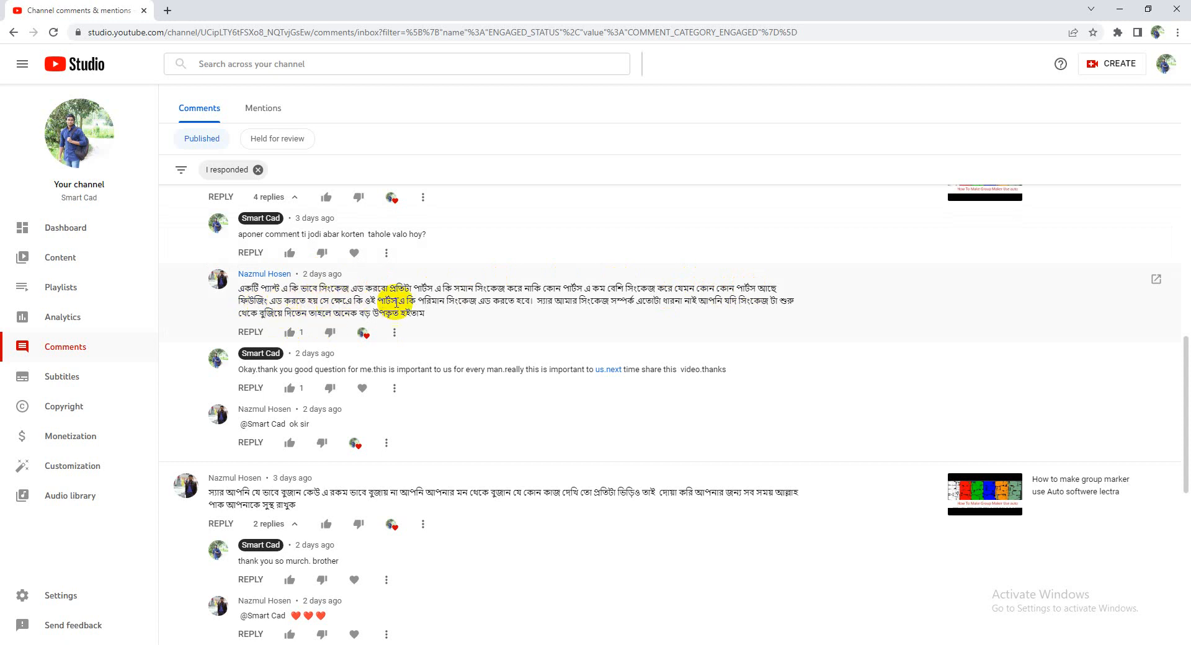
# Put away the browser's channel comments page and switch to marker j in MarkerMaking
pyautogui.click(1121, 9)
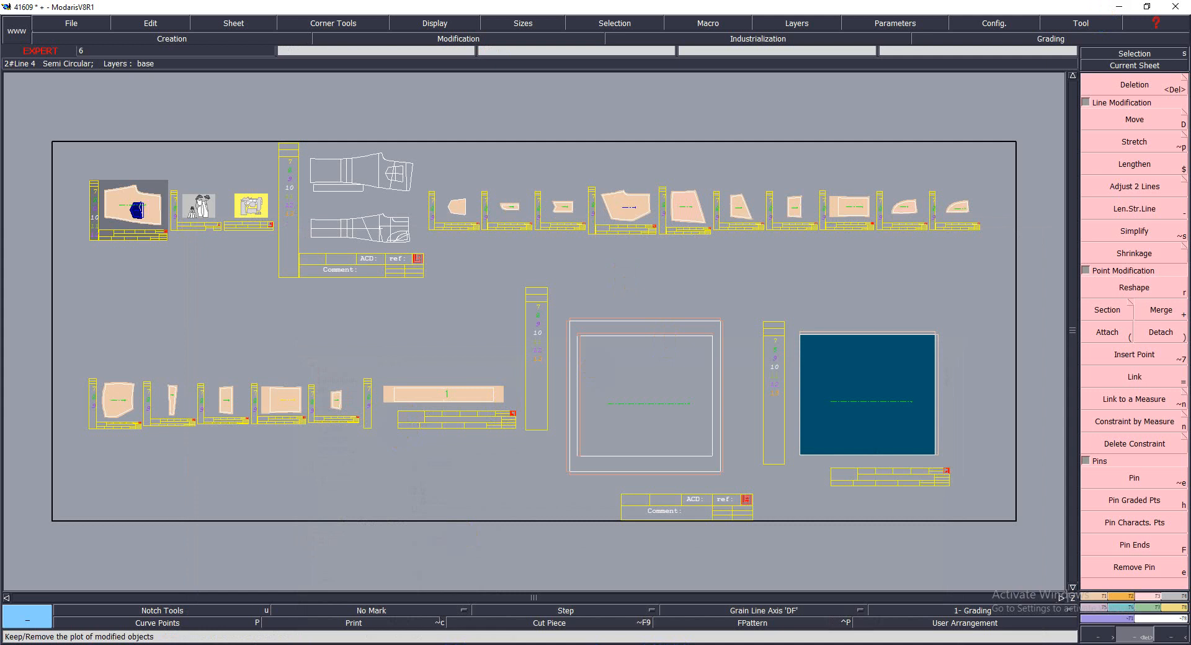
pyautogui.click(555, 644)
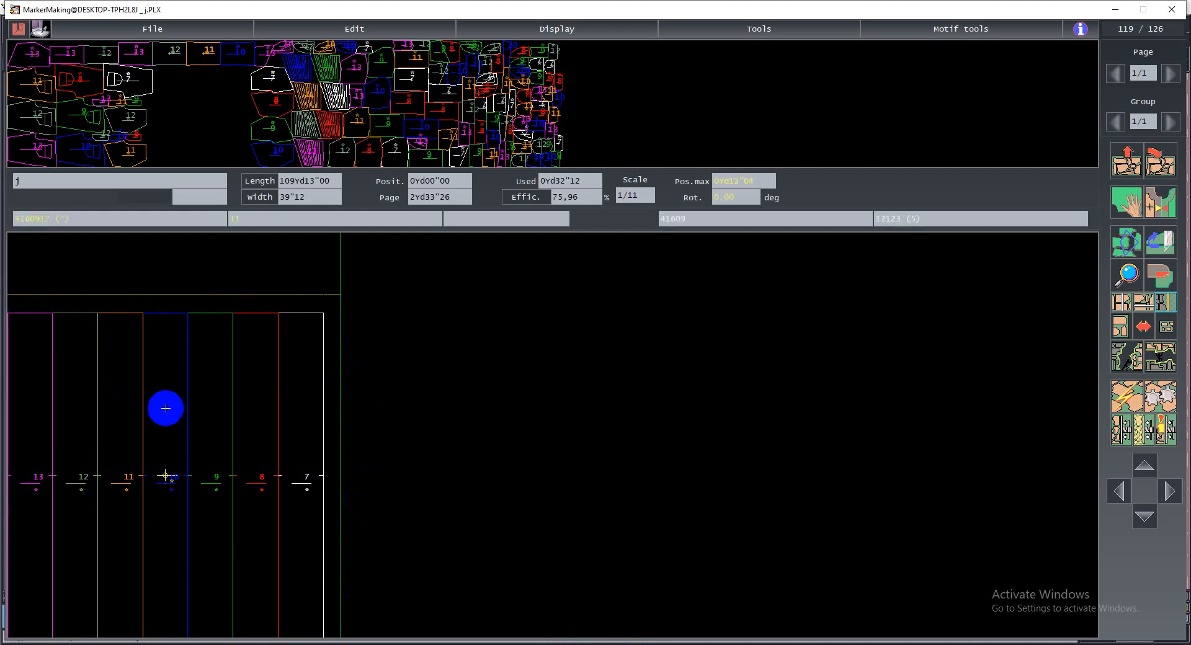
# Check marker j's general settings and look into the LogiCut options for its laid-out pieces, closing both dialogs
pyautogui.hotkey('ctrl', 'g')
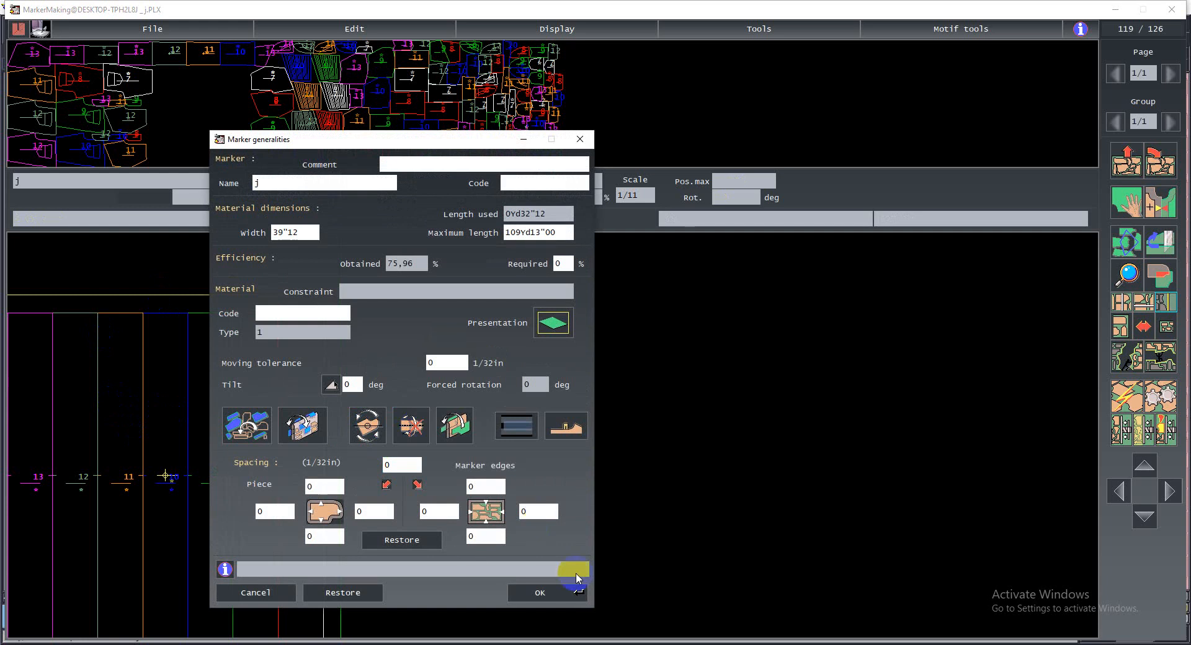
pyautogui.click(554, 593)
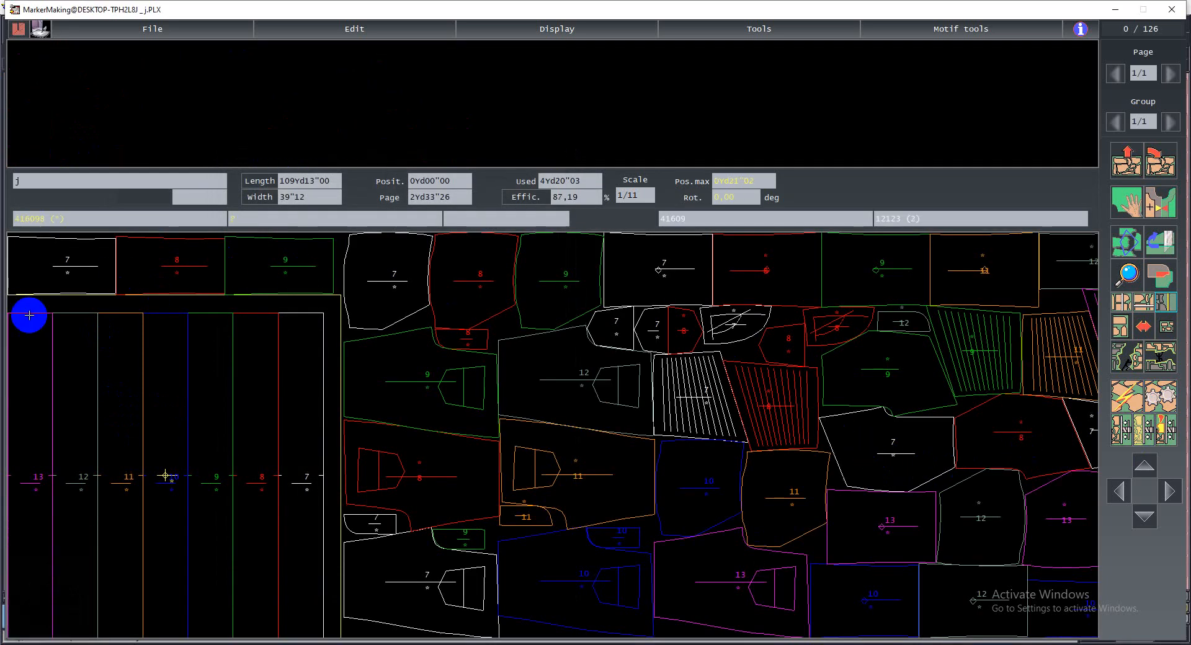
pyautogui.click(1161, 247)
pyautogui.click(507, 128)
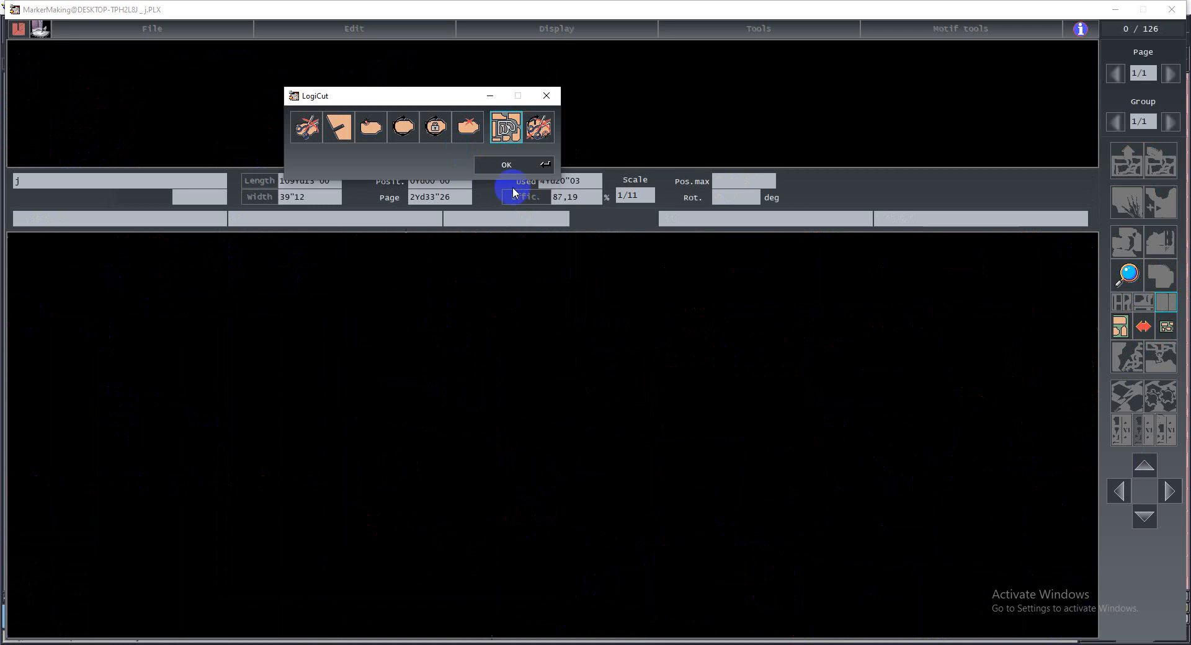
pyautogui.click(144, 470)
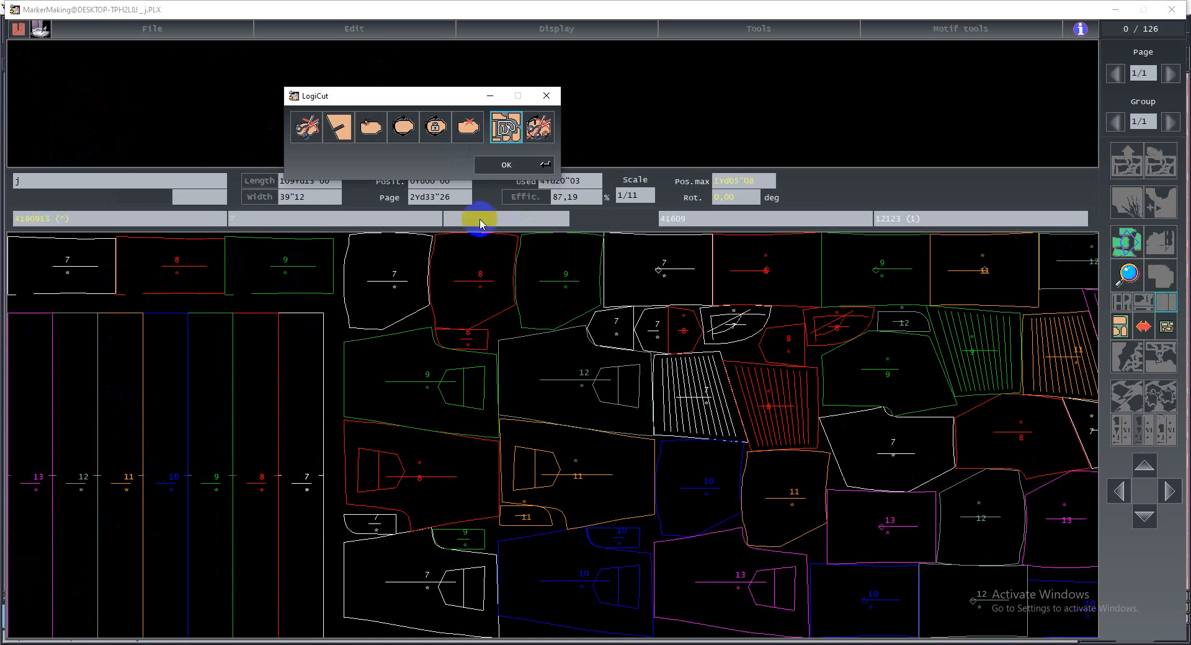
pyautogui.click(504, 165)
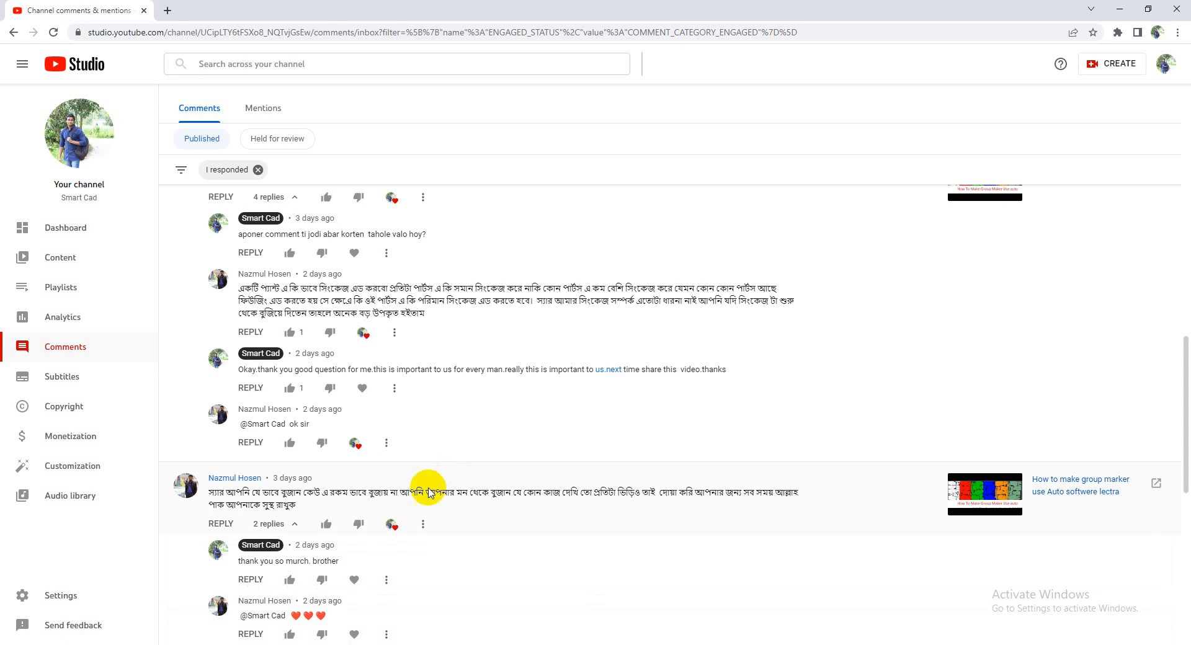
# Look through the channel comments up to the newest one and switch back to model 41609 in Modaris
pyautogui.scroll(1, 428, 488)
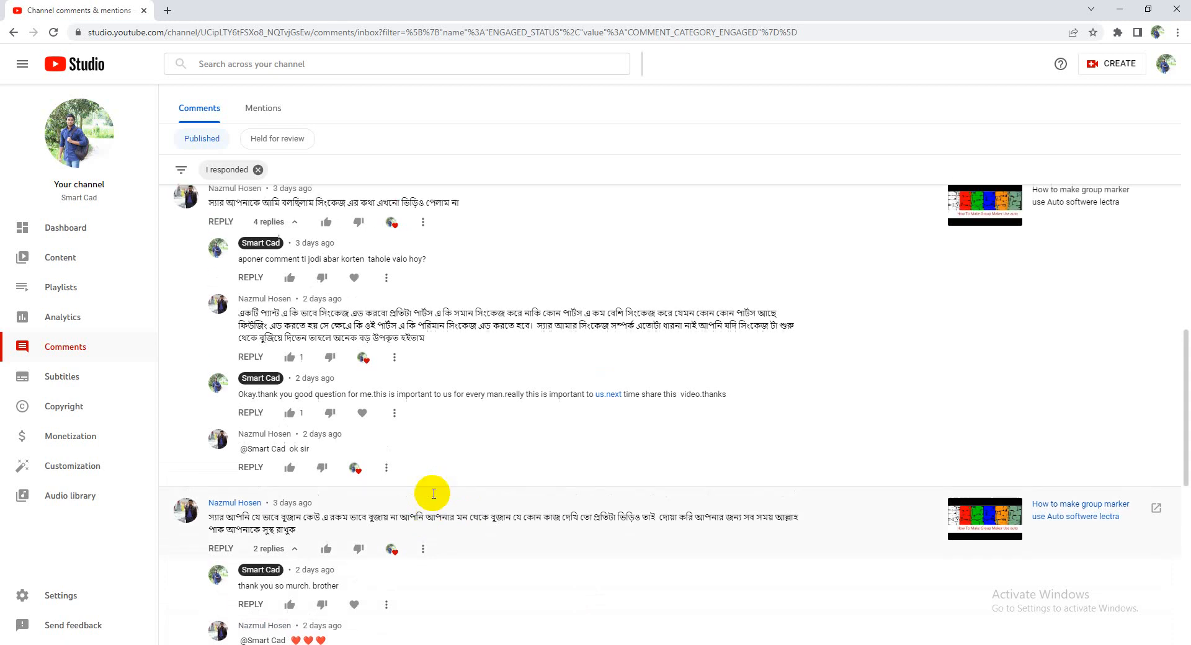
pyautogui.scroll(15, 433, 494)
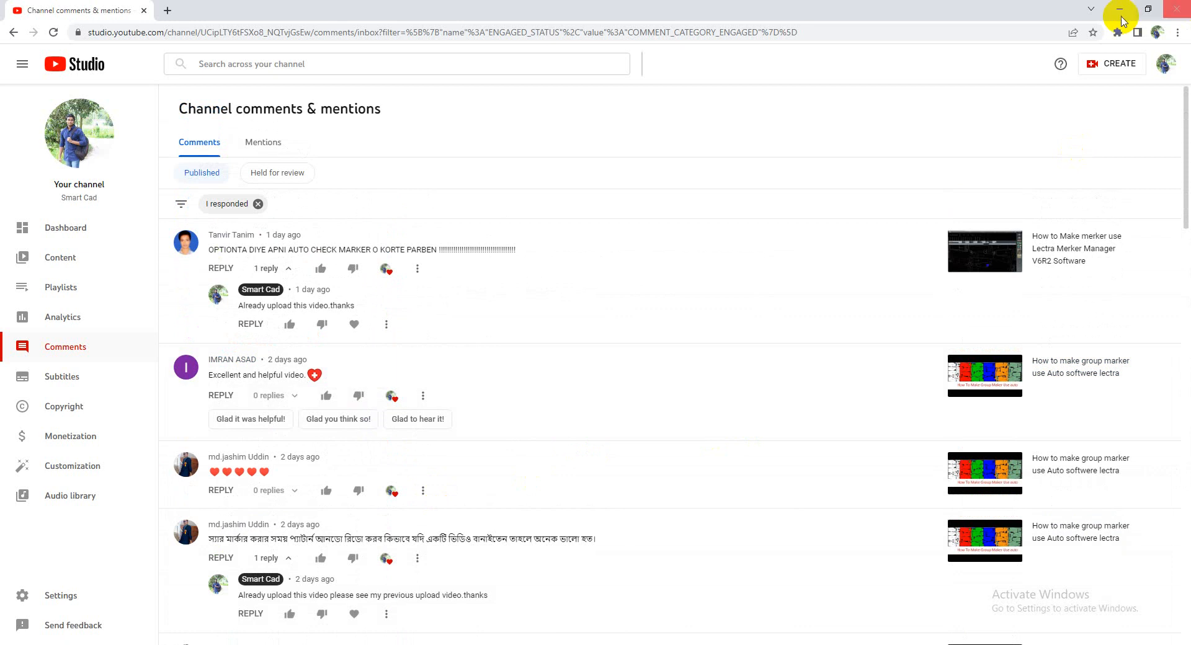
pyautogui.click(1115, 12)
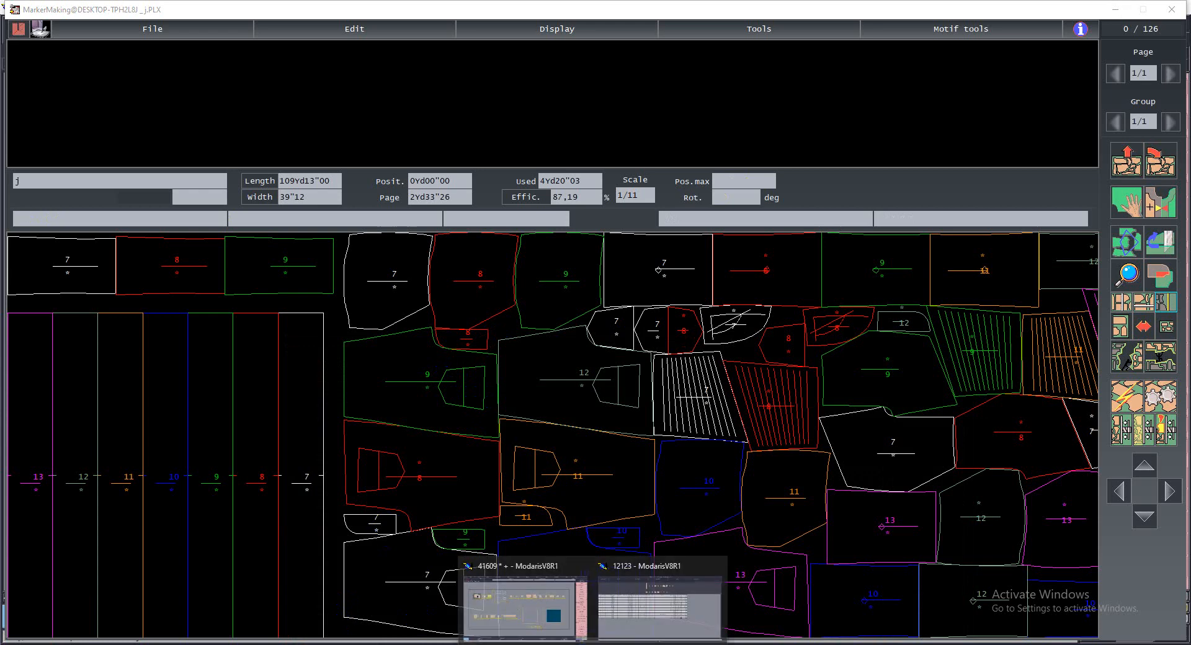
pyautogui.click(520, 622)
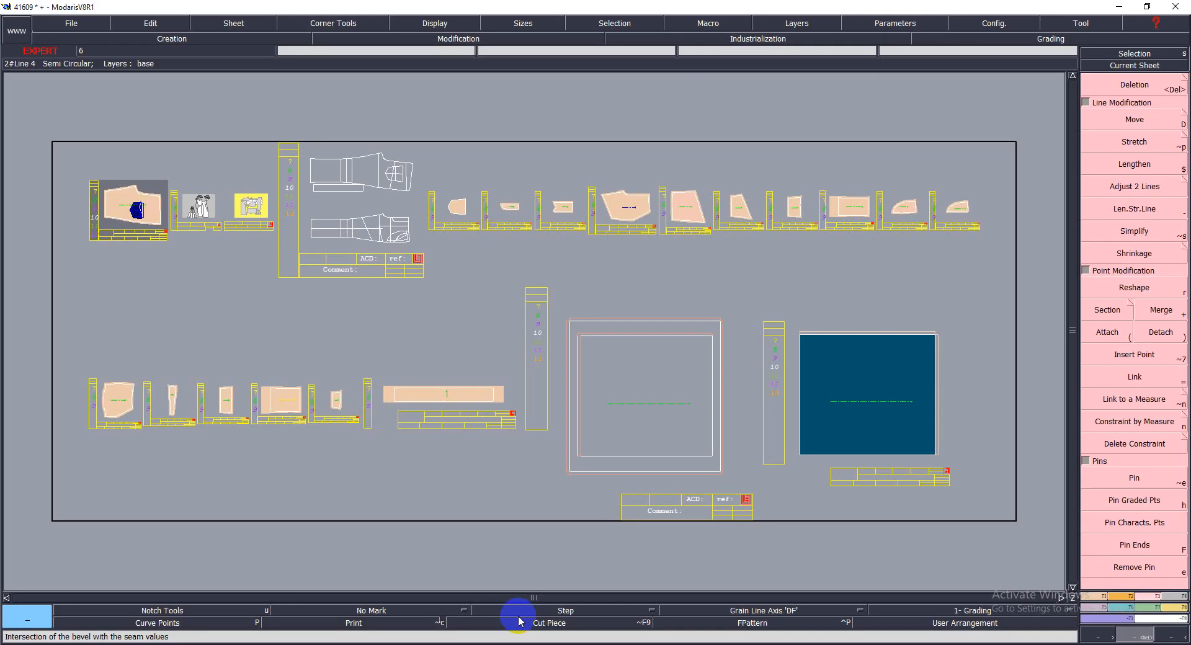